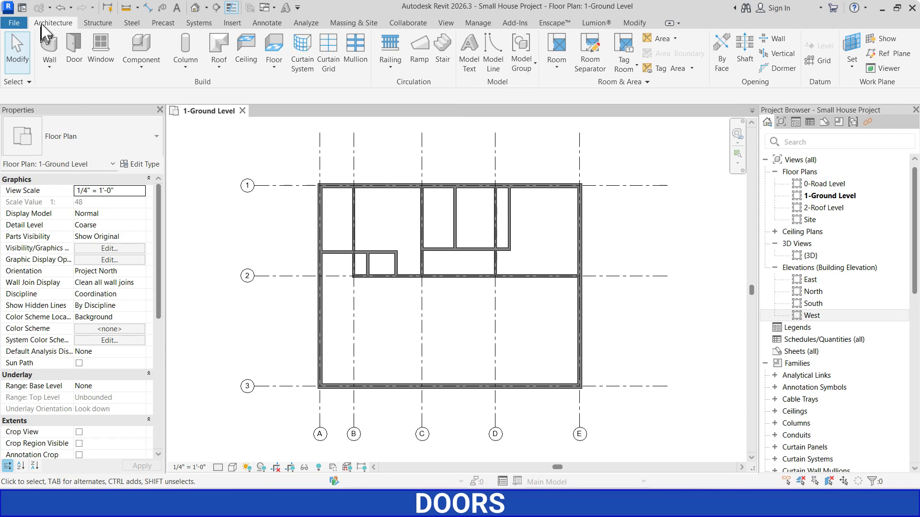
Start placing a door and choose the Single Door 7 FRAME LESS family in the 3' x 8' type
{"action": "left_click", "coordinate": [74, 45]}
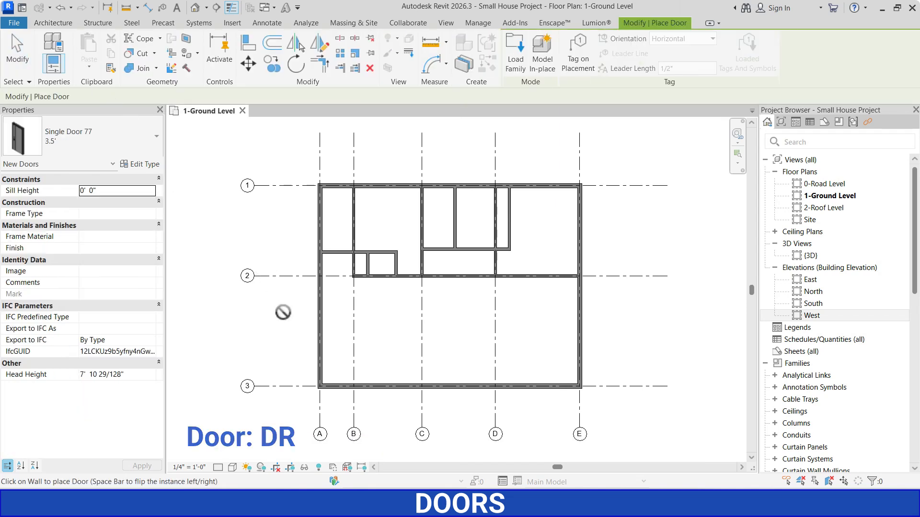
{"action": "left_click", "coordinate": [113, 147]}
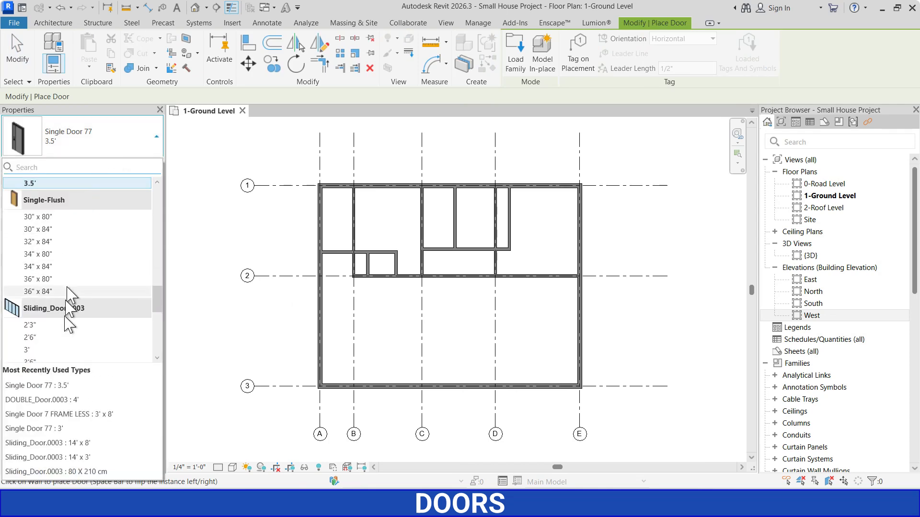
{"action": "scroll", "coordinate": [56, 326], "scroll_direction": "up", "scroll_amount": 5}
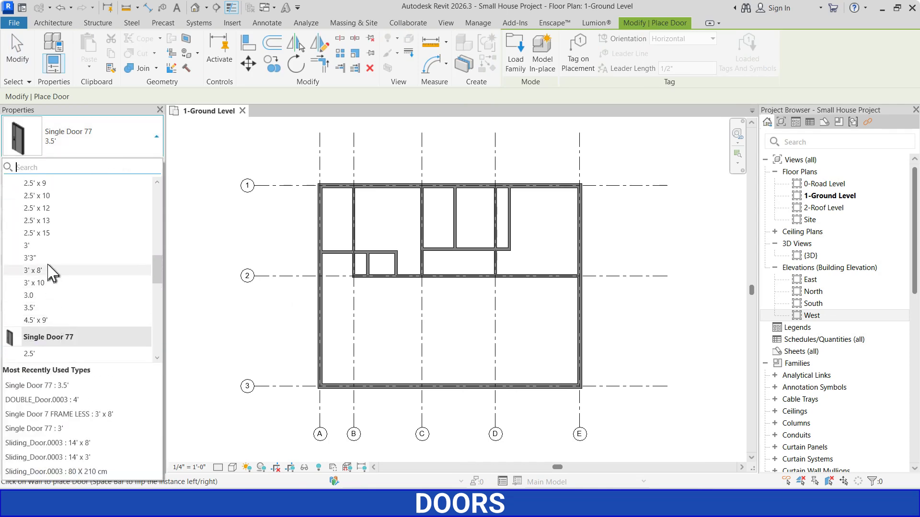
{"action": "scroll", "coordinate": [53, 269], "scroll_direction": "up", "scroll_amount": 5}
{"action": "scroll", "coordinate": [60, 228], "scroll_direction": "down", "scroll_amount": 1}
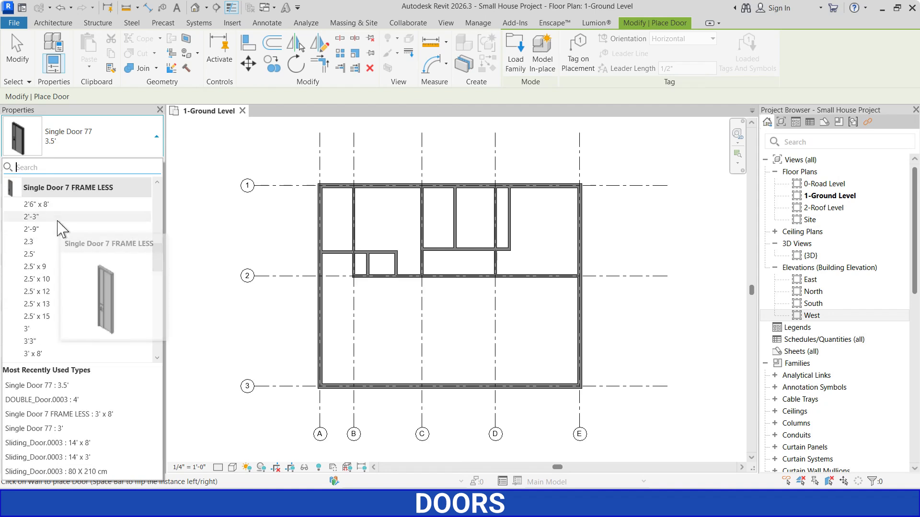
{"action": "left_click", "coordinate": [42, 354]}
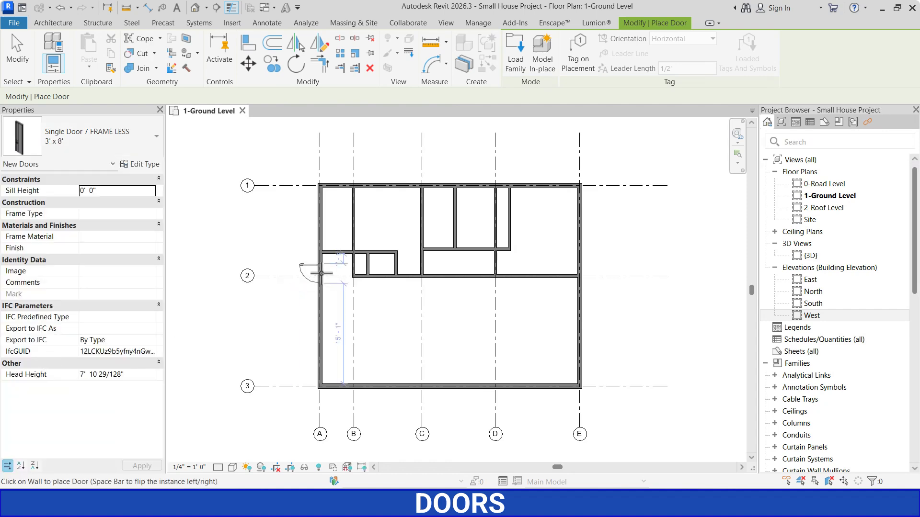
{"action": "scroll", "coordinate": [322, 272], "scroll_direction": "up", "scroll_amount": 2}
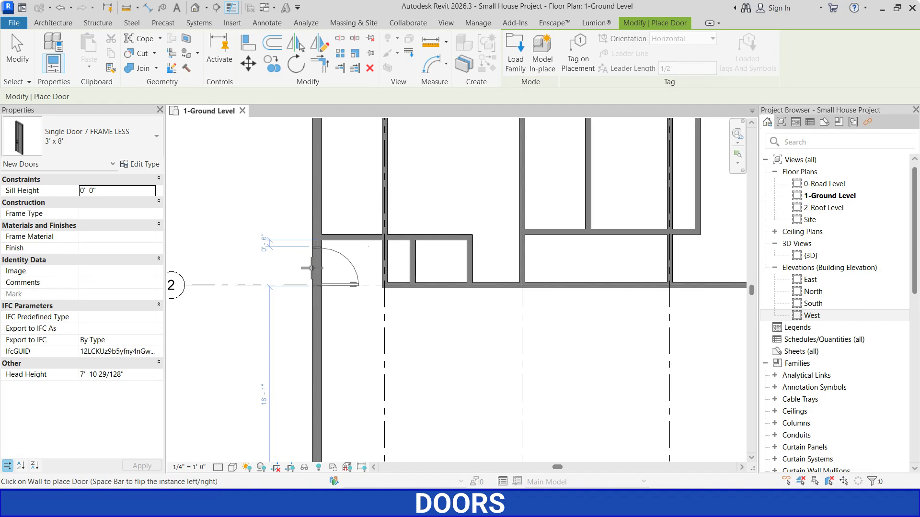
Duplicate the 3' x 8' door type and name the new type 3'6" x 8'
{"action": "left_click", "coordinate": [144, 164]}
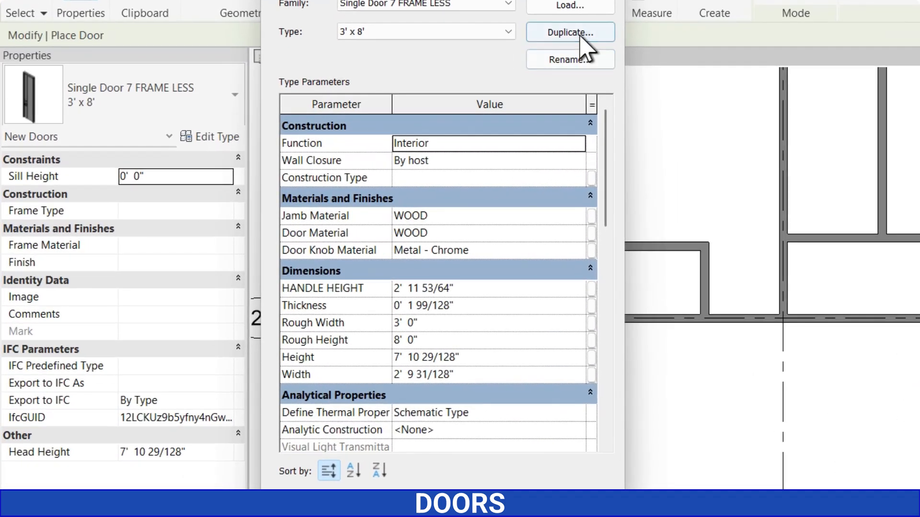
{"action": "left_click", "coordinate": [381, 102]}
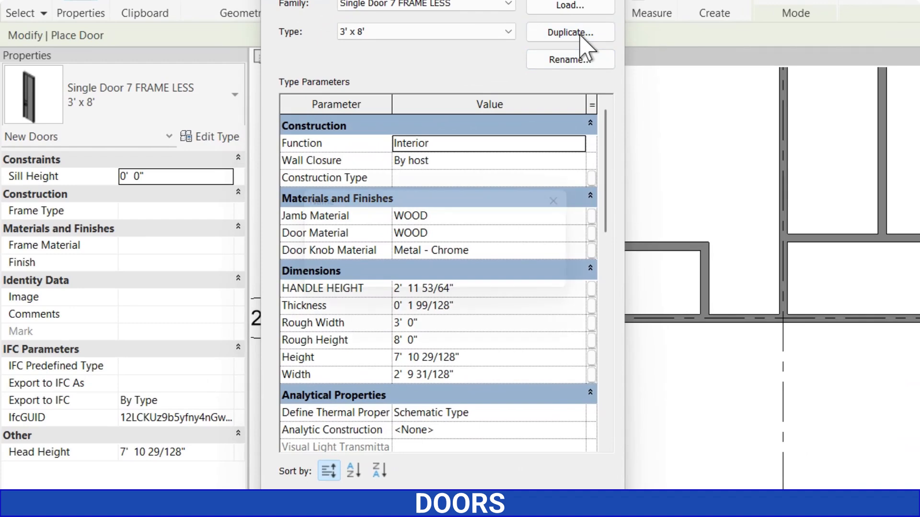
{"action": "left_click", "coordinate": [399, 236]}
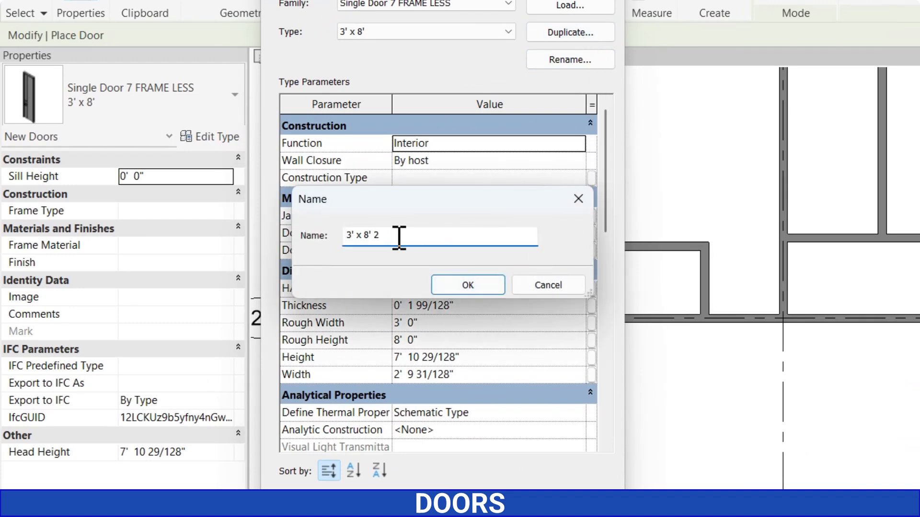
{"action": "key", "text": "BackSpace"}
{"action": "key", "text": "BackSpace"}
{"action": "left_click", "coordinate": [350, 235]}
{"action": "left_click", "coordinate": [357, 235]}
{"action": "type", "text": "6\""}
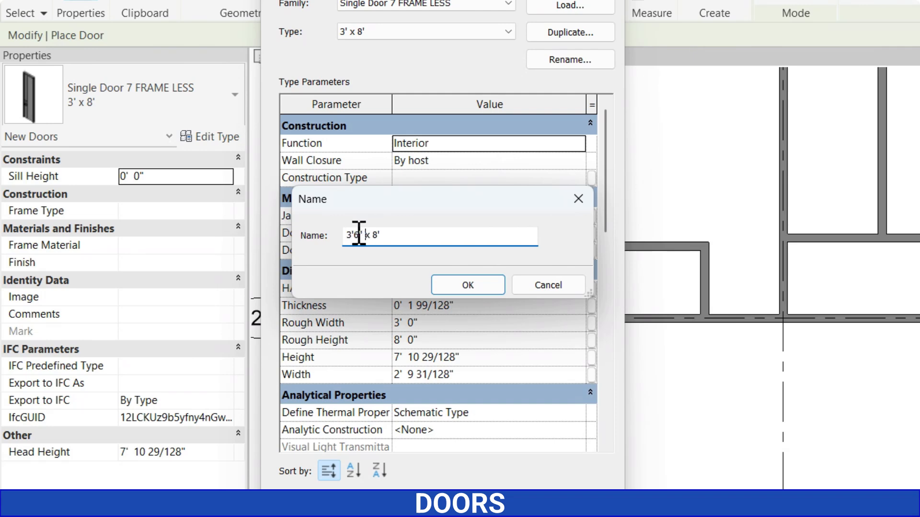
{"action": "left_click", "coordinate": [468, 286]}
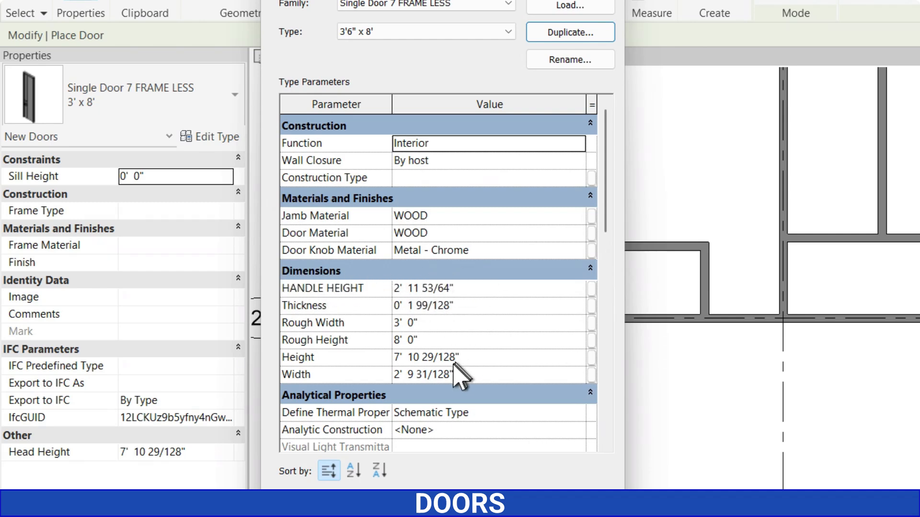
Set the new door type's rough width to 3' 6" and accept the type properties
{"action": "mouse_move", "coordinate": [386, 378]}
{"action": "left_click", "coordinate": [422, 323]}
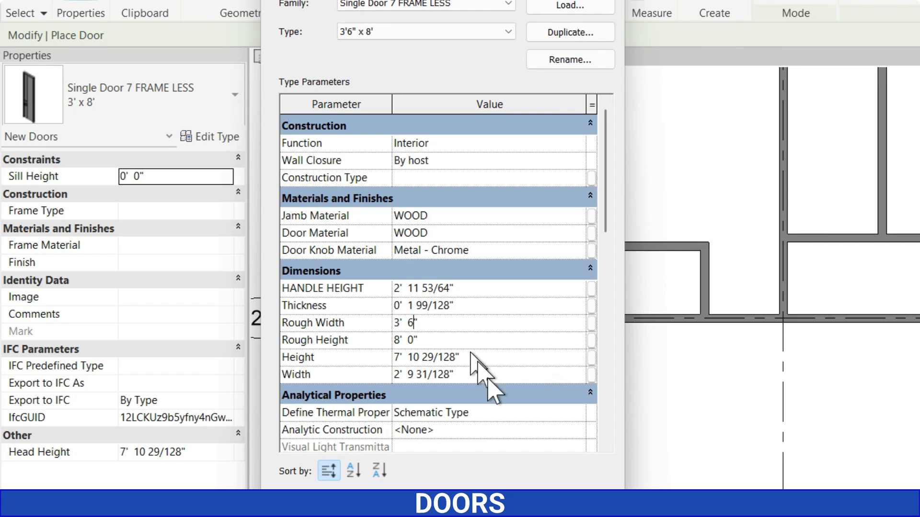
{"action": "left_click", "coordinate": [426, 508]}
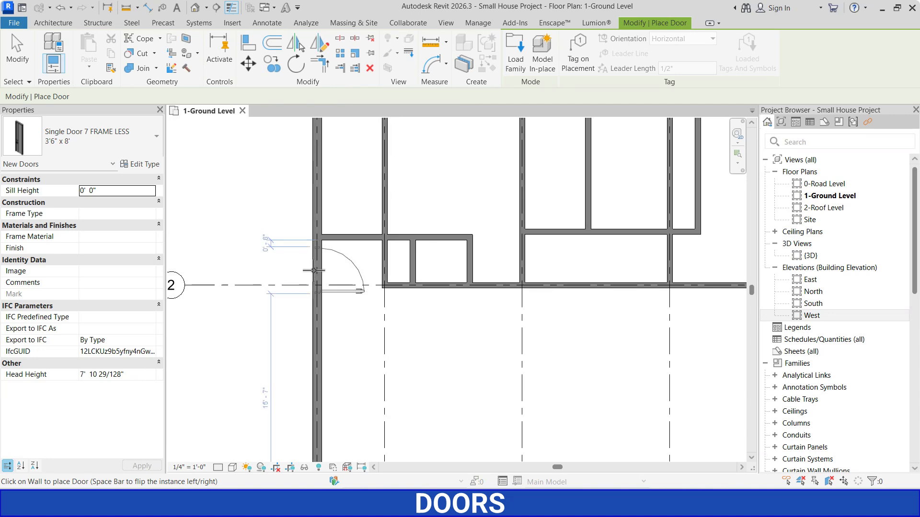
Place the 3'6" x 8' door in the exterior wall on grid A near grid 2, swinging inward and hinged on its north jamb
{"action": "key", "text": "space"}
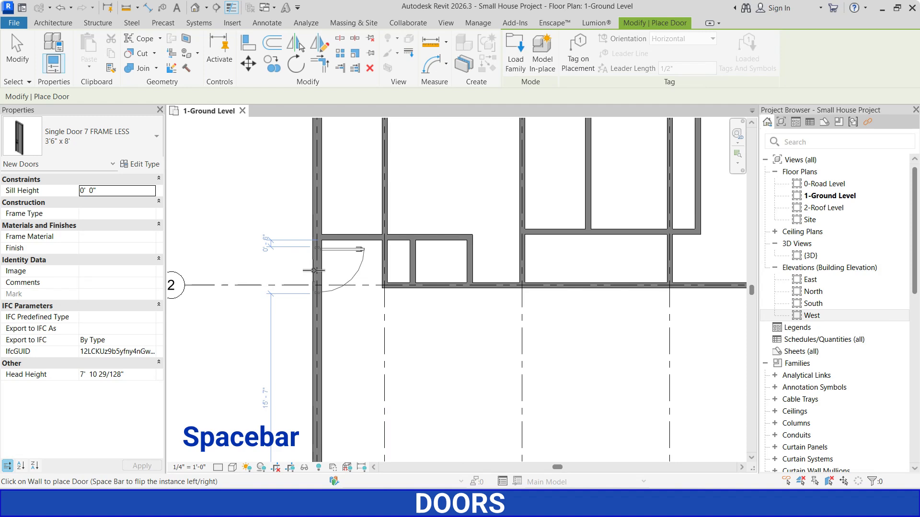
{"action": "key", "text": "space"}
{"action": "key", "text": "space"}
{"action": "key", "text": "space"}
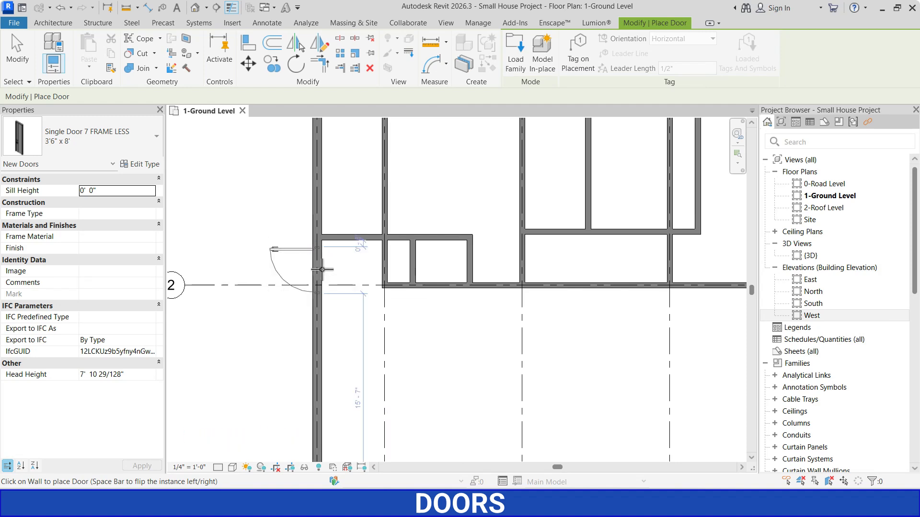
{"action": "key", "text": "space"}
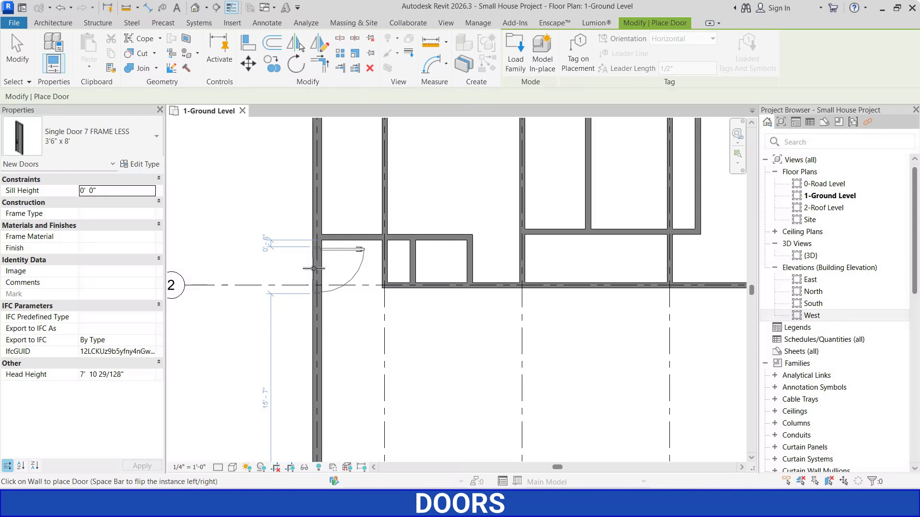
{"action": "left_click", "coordinate": [314, 268]}
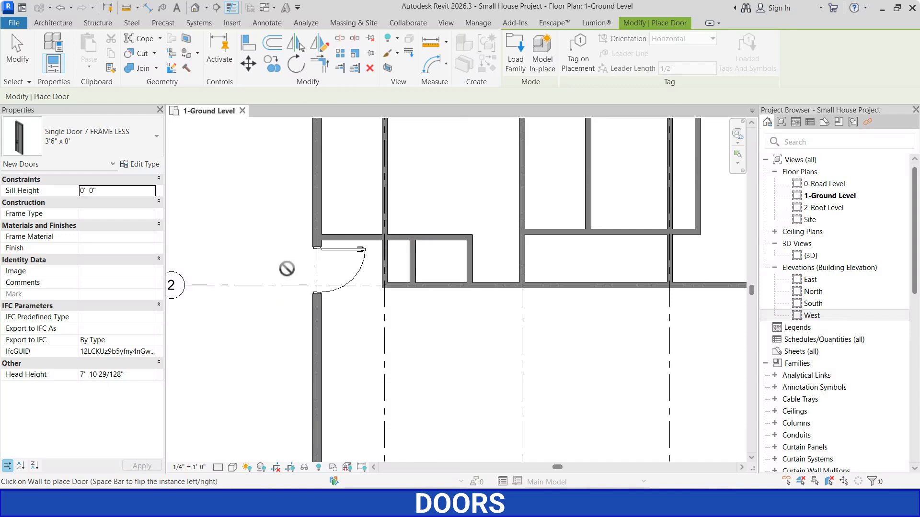
{"action": "key", "text": "Escape"}
{"action": "key", "text": "Escape"}
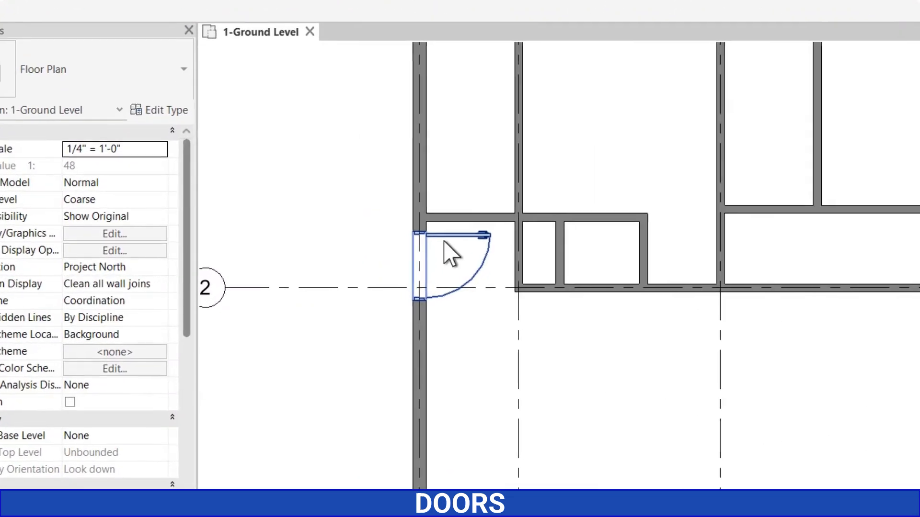
Set the distance between the entrance door and the interior wall just north of it to 3"
{"action": "left_click", "coordinate": [353, 264]}
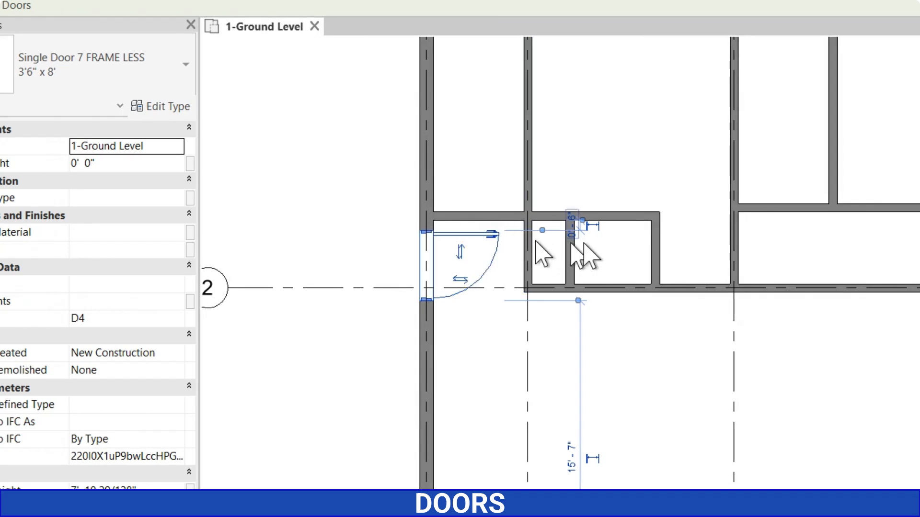
{"action": "left_click", "coordinate": [573, 232]}
{"action": "type", "text": "3"}
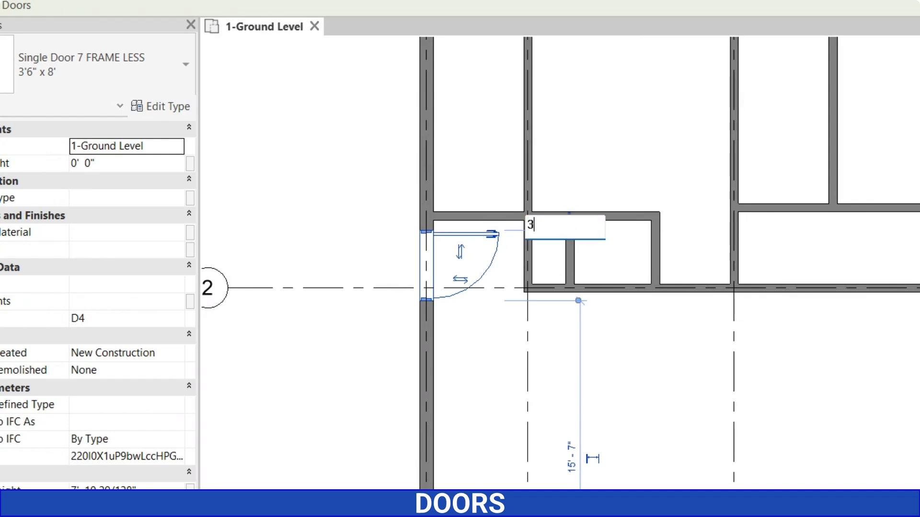
{"action": "key", "text": "Return"}
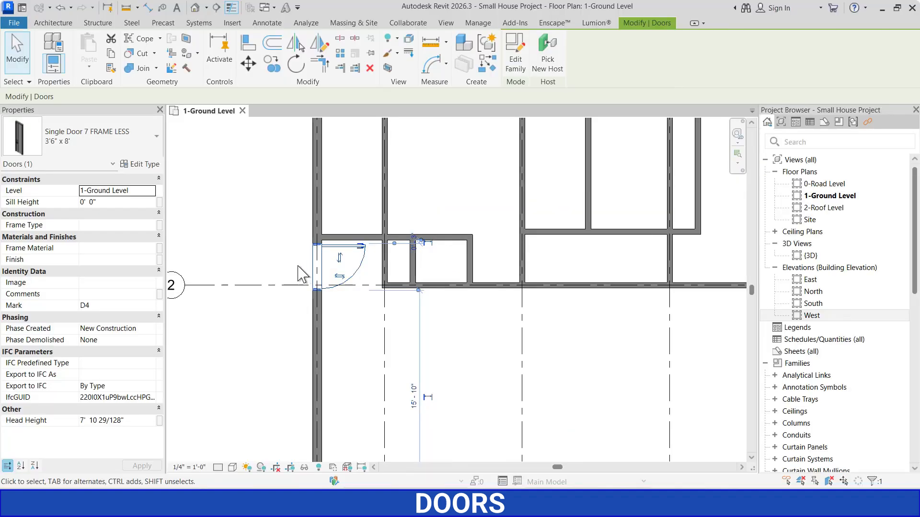
{"action": "key", "text": "Escape"}
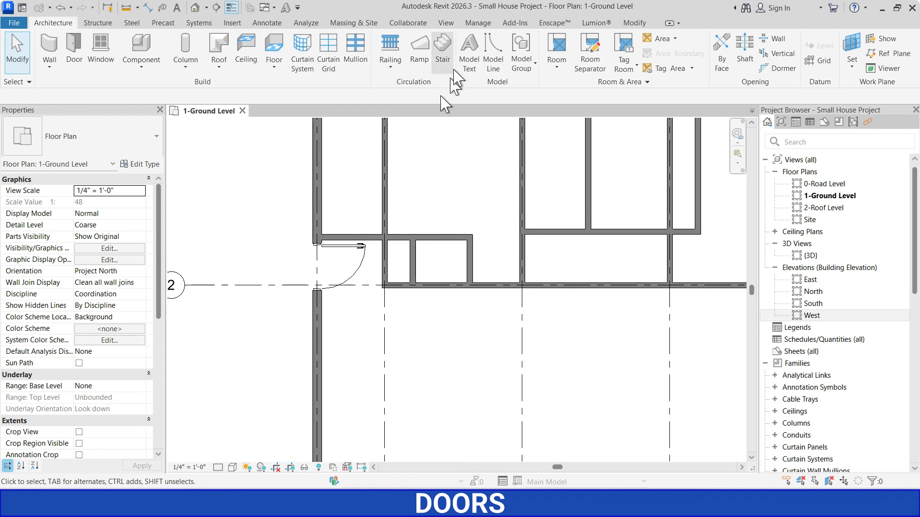
Configure temporary dimensions to measure doors and windows from their openings
{"action": "left_click", "coordinate": [470, 27]}
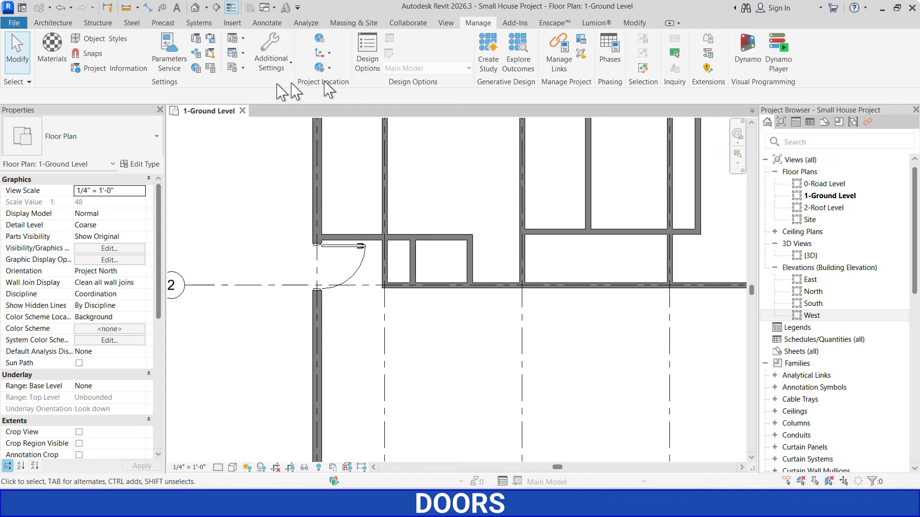
{"action": "left_click", "coordinate": [271, 60]}
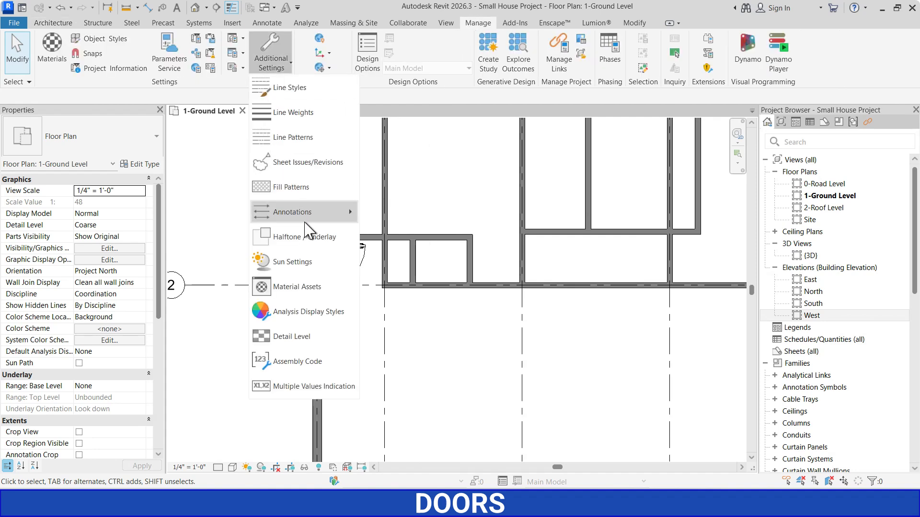
{"action": "mouse_move", "coordinate": [317, 212]}
{"action": "left_click", "coordinate": [431, 235]}
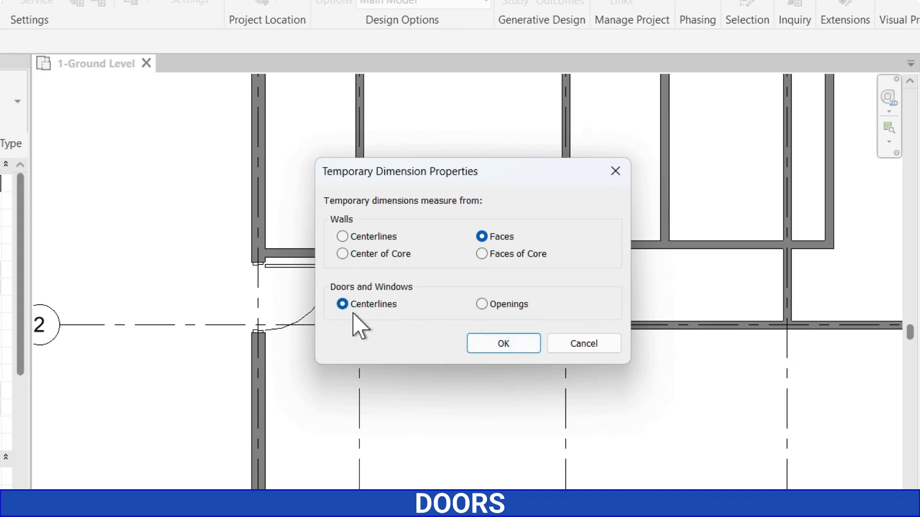
{"action": "left_click", "coordinate": [482, 304]}
{"action": "left_click", "coordinate": [482, 346]}
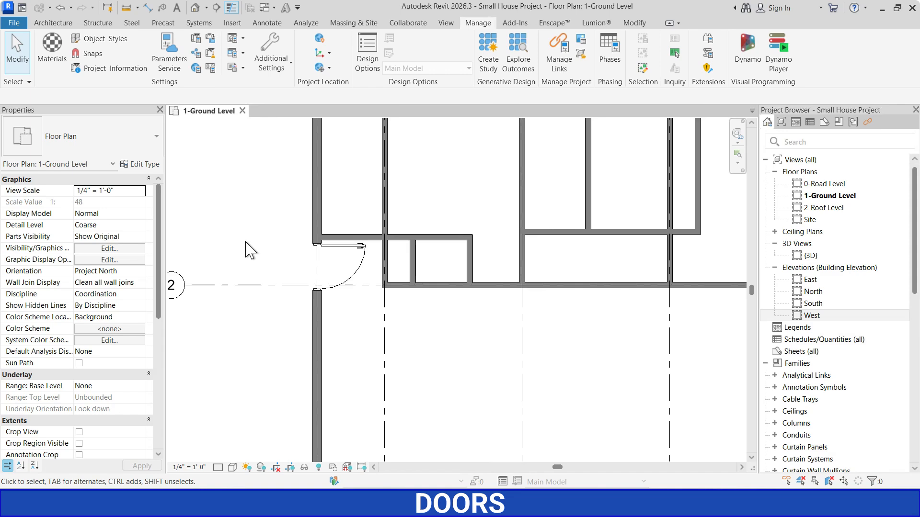
Place a 3' x 8' Single Door 7 FRAME LESS in the grid C wall just north of grid 2, swinging west and hinged on its south jamb
{"action": "key", "text": "d"}
{"action": "key", "text": "r"}
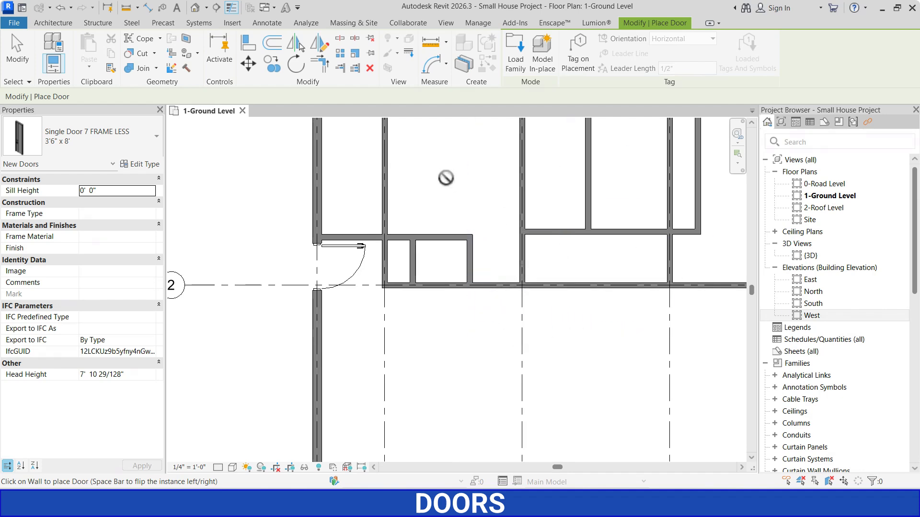
{"action": "scroll", "coordinate": [399, 252], "scroll_direction": "down", "scroll_amount": 1}
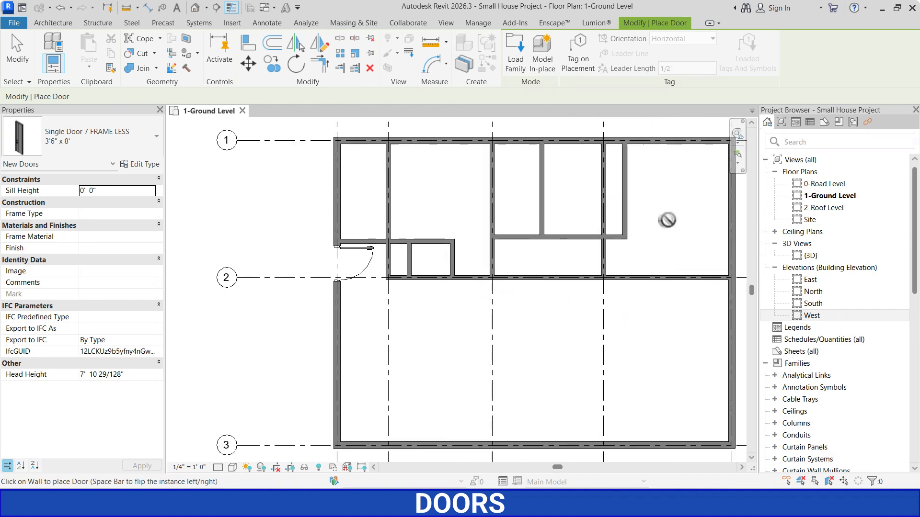
{"action": "left_click", "coordinate": [106, 141]}
{"action": "scroll", "coordinate": [61, 303], "scroll_direction": "up", "scroll_amount": 1}
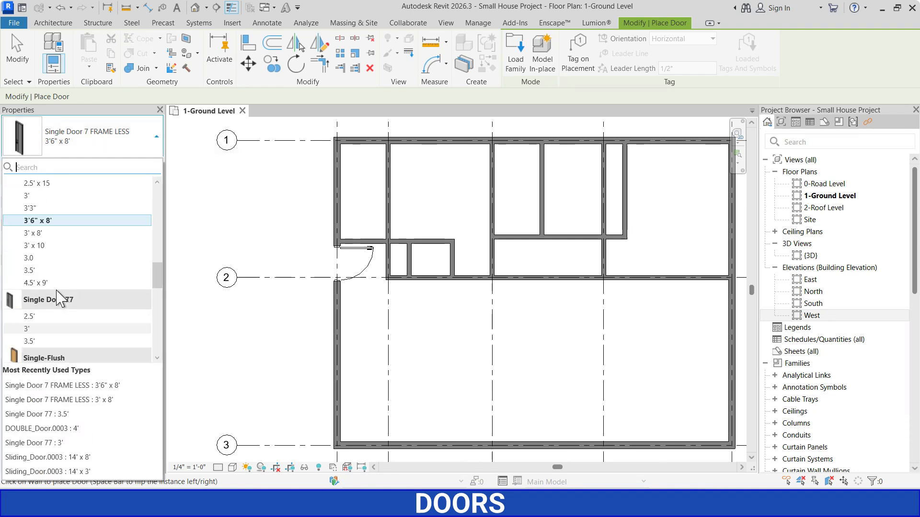
{"action": "left_click", "coordinate": [35, 234]}
{"action": "scroll", "coordinate": [522, 254], "scroll_direction": "up", "scroll_amount": 1}
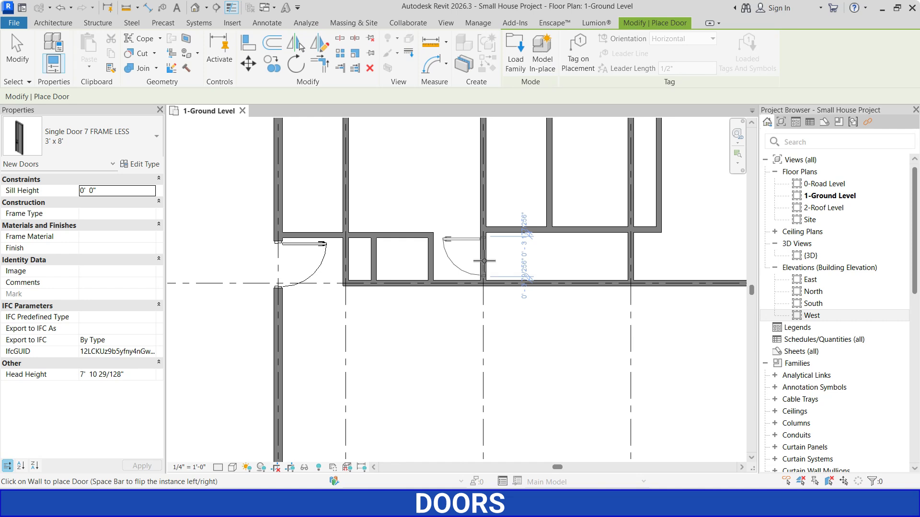
{"action": "key", "text": "space"}
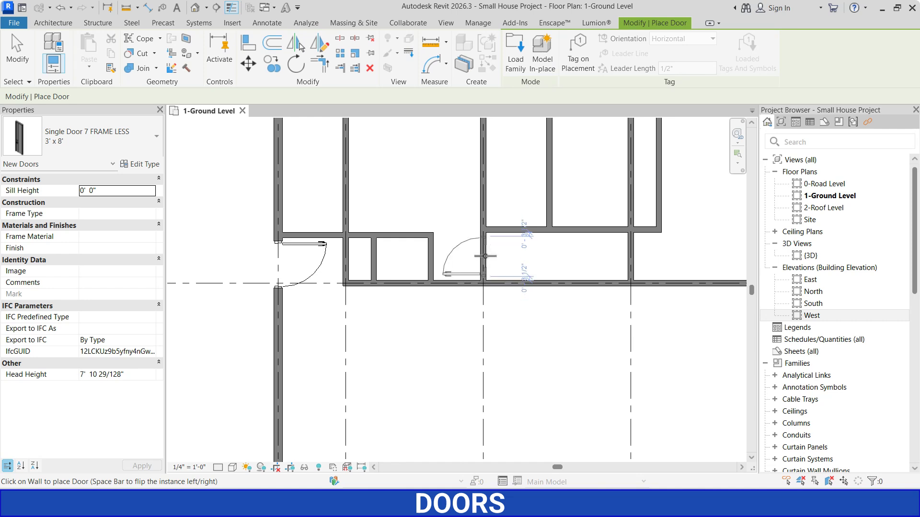
{"action": "left_click", "coordinate": [486, 256]}
Place another 3' x 8' door in the grid D wall just north of grid 2, swinging east and hinged on its south jamb
{"action": "scroll", "coordinate": [335, 259], "scroll_direction": "down", "scroll_amount": 1}
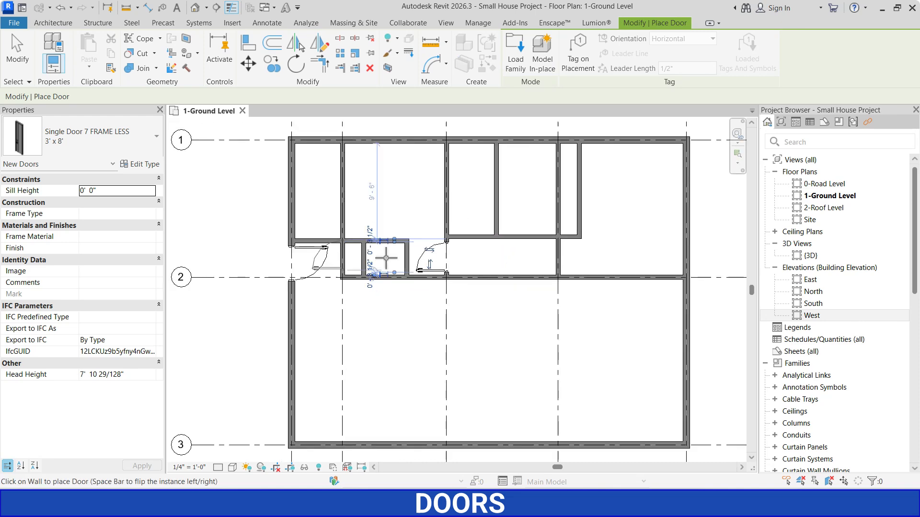
{"action": "scroll", "coordinate": [581, 264], "scroll_direction": "up", "scroll_amount": 2}
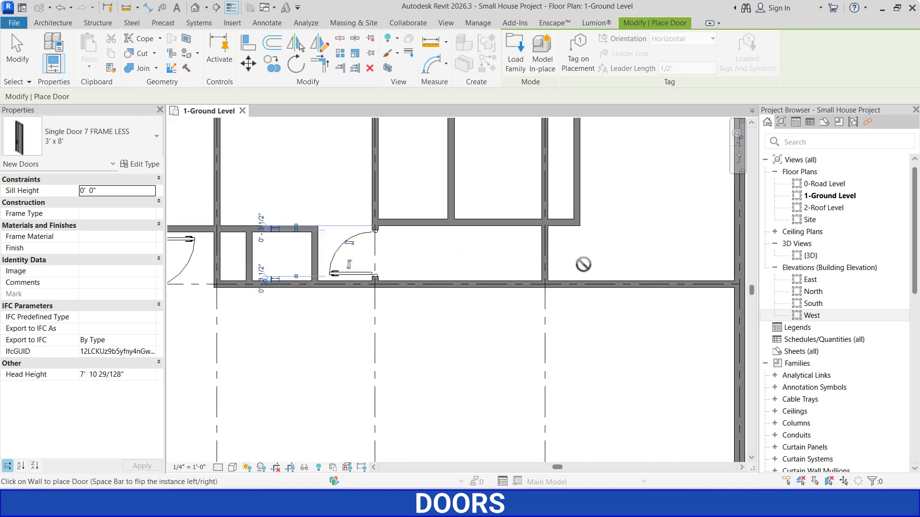
{"action": "left_click", "coordinate": [544, 253]}
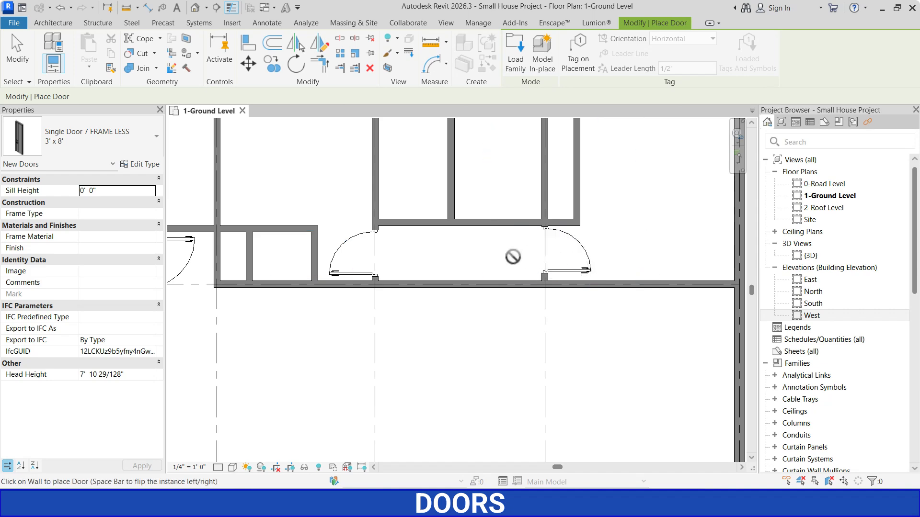
{"action": "key", "text": "Escape"}
Align the south jamb of the grid D door with the south jamb of the grid C door
{"action": "left_click", "coordinate": [335, 261]}
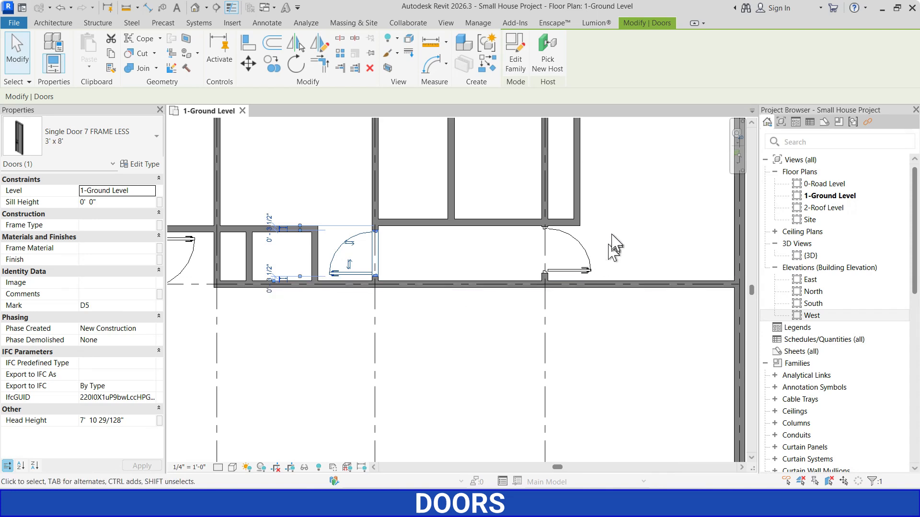
{"action": "left_click", "coordinate": [610, 246]}
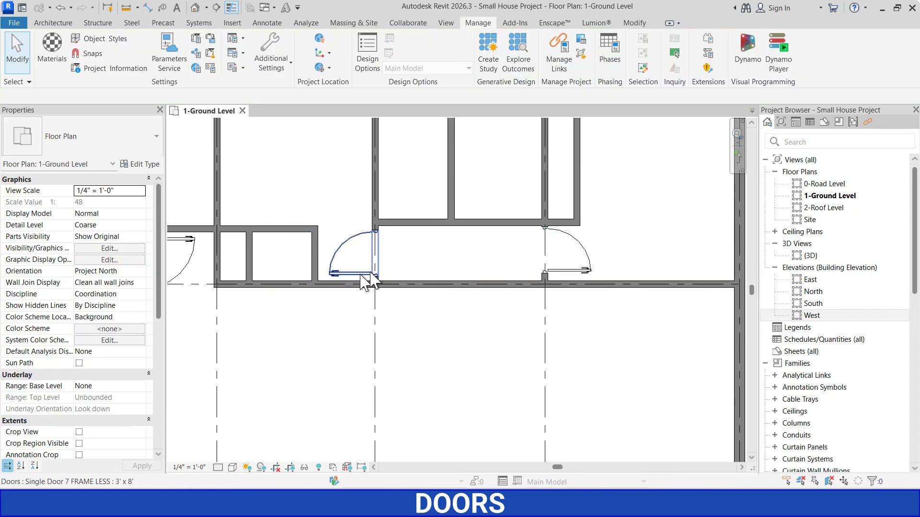
{"action": "key", "text": "a"}
{"action": "key", "text": "l"}
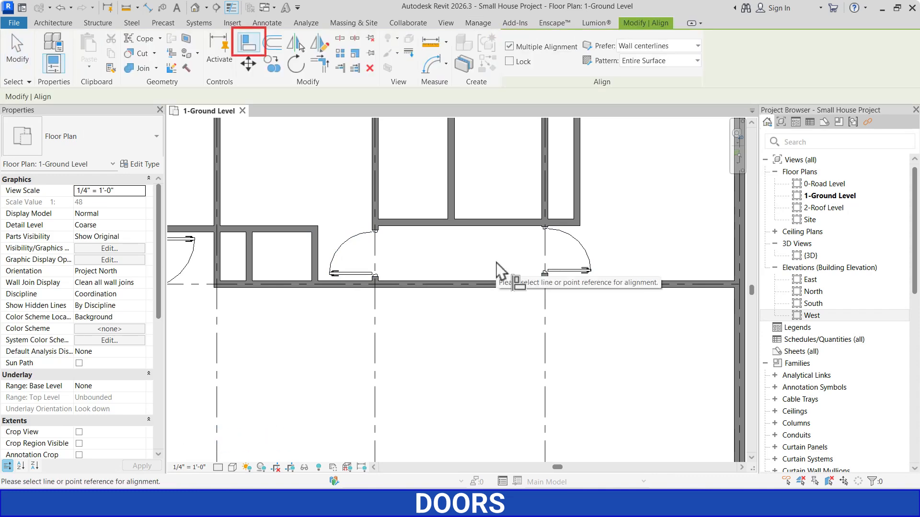
{"action": "left_click", "coordinate": [375, 277]}
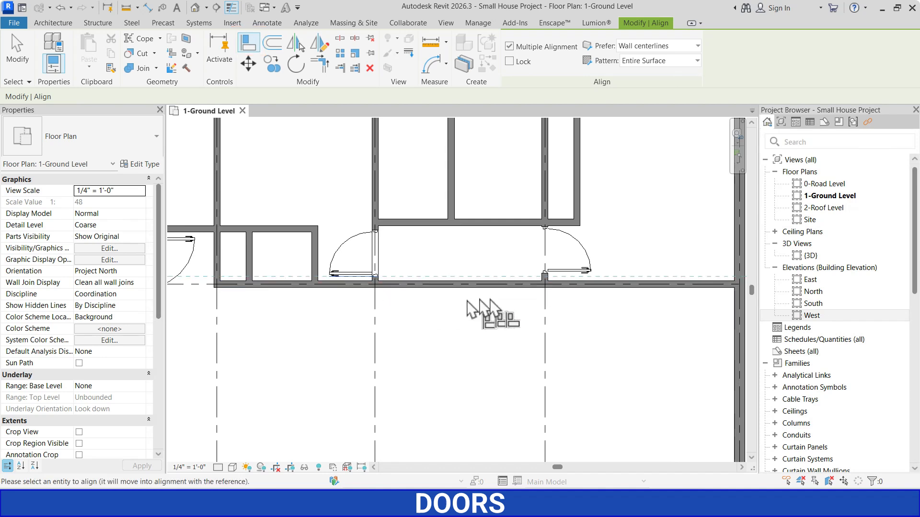
{"action": "left_click", "coordinate": [545, 276]}
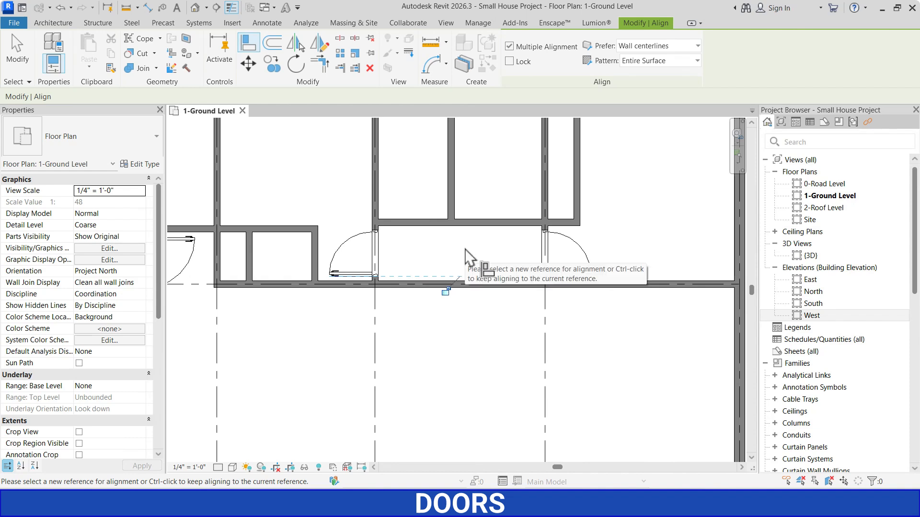
{"action": "key", "text": "Escape"}
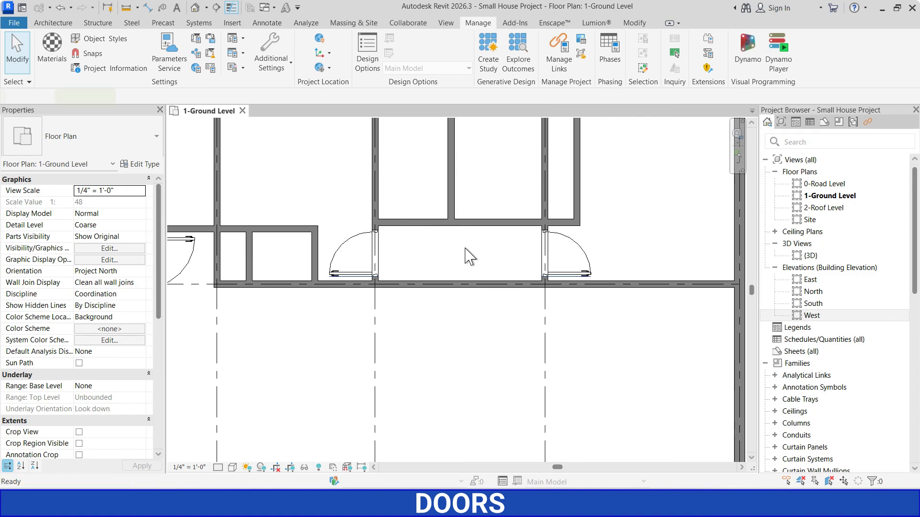
Place a 2'6" x 8' Single Door 7 FRAME LESS just east of the partition between grids C and D, swinging north and hinged on its west jamb
{"action": "key", "text": "d"}
{"action": "key", "text": "r"}
{"action": "left_click", "coordinate": [133, 140]}
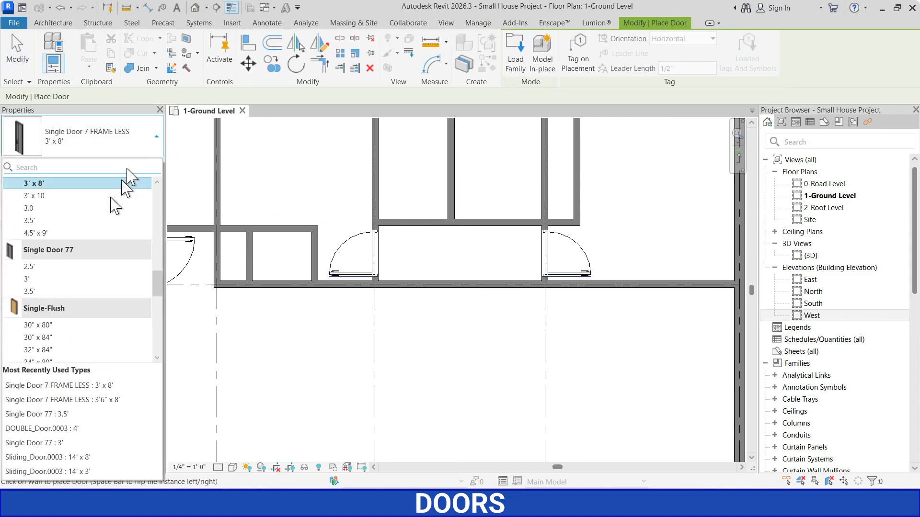
{"action": "scroll", "coordinate": [71, 277], "scroll_direction": "up", "scroll_amount": 3}
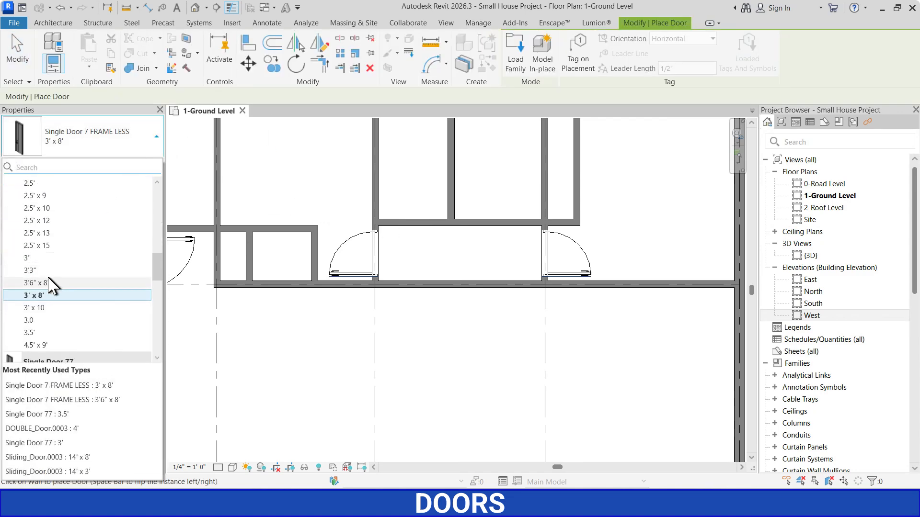
{"action": "scroll", "coordinate": [48, 283], "scroll_direction": "up", "scroll_amount": 3}
{"action": "scroll", "coordinate": [54, 218], "scroll_direction": "down", "scroll_amount": 2}
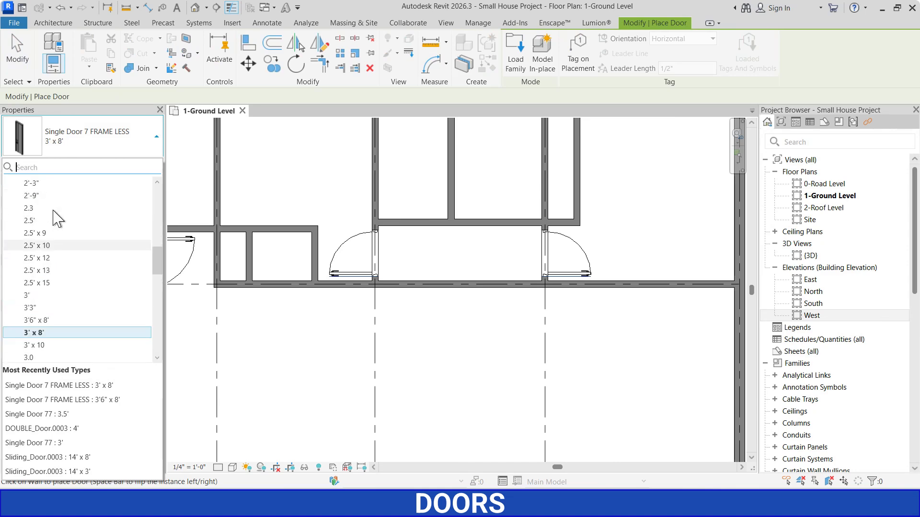
{"action": "scroll", "coordinate": [54, 216], "scroll_direction": "up", "scroll_amount": 2}
{"action": "left_click", "coordinate": [39, 254]}
{"action": "scroll", "coordinate": [511, 218], "scroll_direction": "up", "scroll_amount": 1}
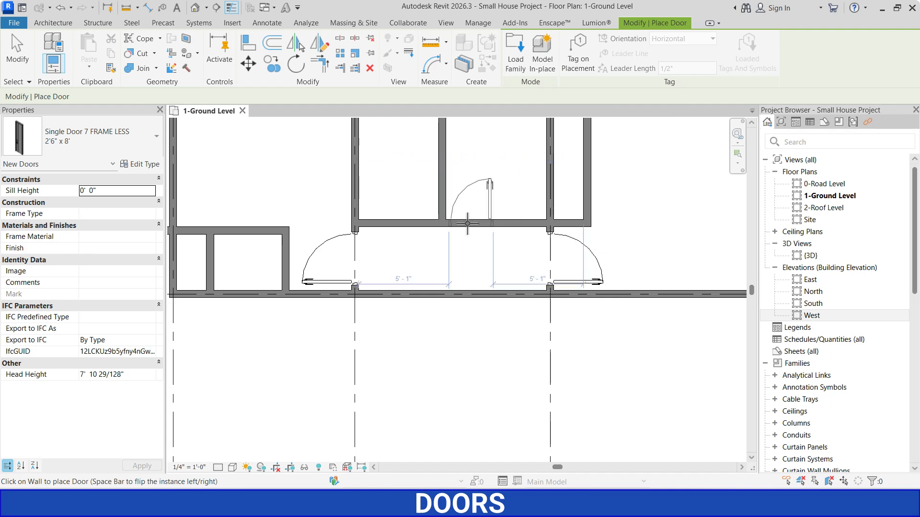
{"action": "key", "text": "space"}
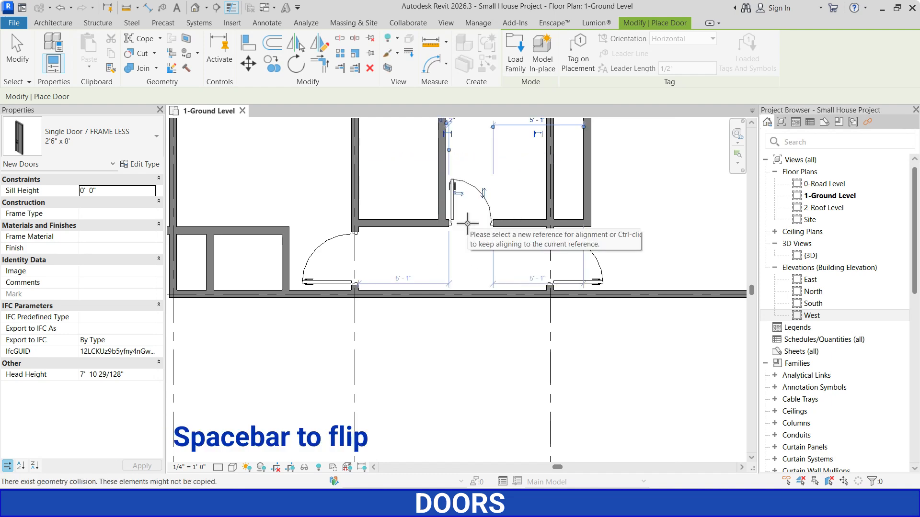
{"action": "left_click", "coordinate": [468, 222]}
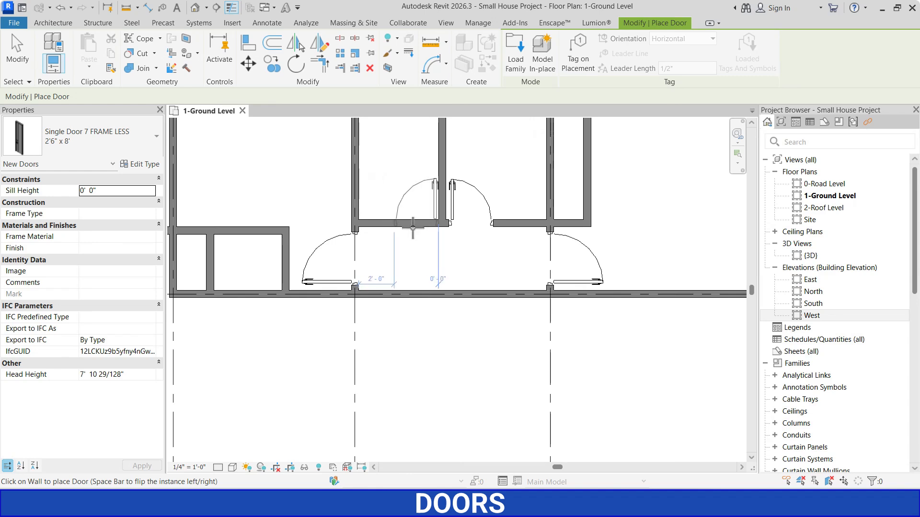
Place another 2'6" x 8' door just west of the same partition, swinging north and hinged on its east jamb
{"action": "left_click", "coordinate": [413, 225]}
{"action": "key", "text": "Escape"}
{"action": "key", "text": "Escape"}
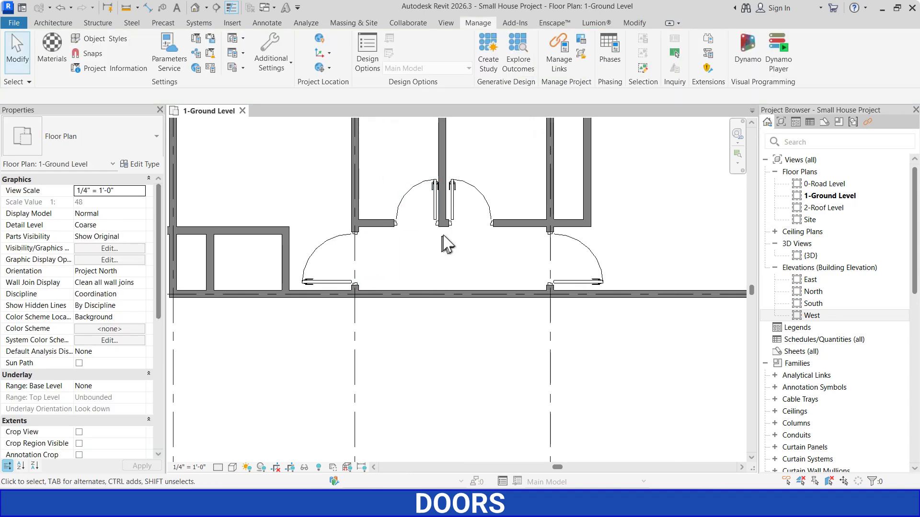
Set the distance between the partition and the door just east of it to 3"
{"action": "scroll", "coordinate": [448, 243], "scroll_direction": "up", "scroll_amount": 2}
{"action": "left_click", "coordinate": [457, 230]}
{"action": "scroll", "coordinate": [459, 269], "scroll_direction": "up", "scroll_amount": 1}
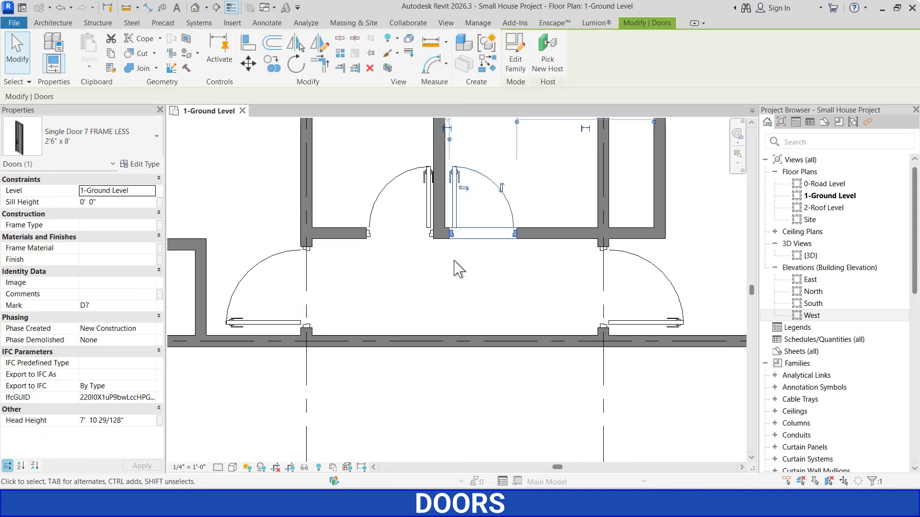
{"action": "scroll", "coordinate": [455, 200], "scroll_direction": "down", "scroll_amount": 1}
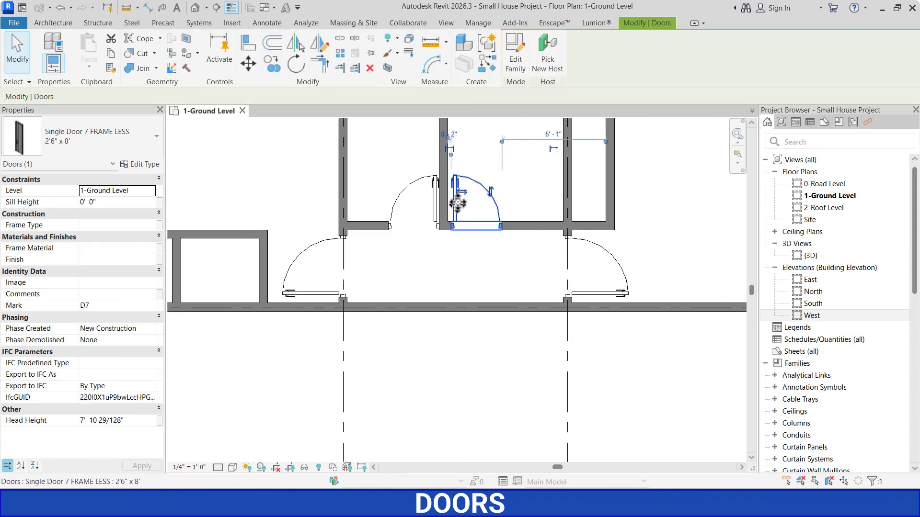
{"action": "scroll", "coordinate": [458, 132], "scroll_direction": "up", "scroll_amount": 1}
{"action": "left_click", "coordinate": [458, 132]}
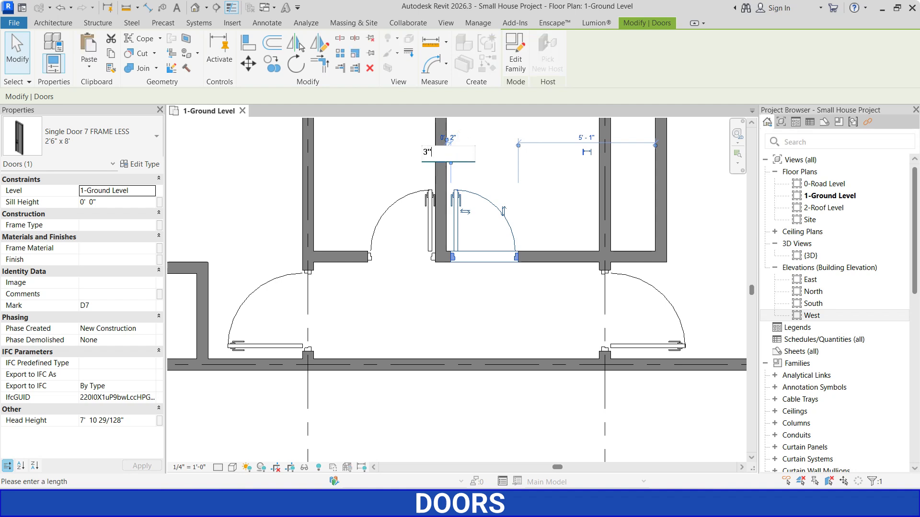
{"action": "key", "text": "Return"}
Set the distance between the partition and the door just west of it to 3"
{"action": "left_click", "coordinate": [427, 220]}
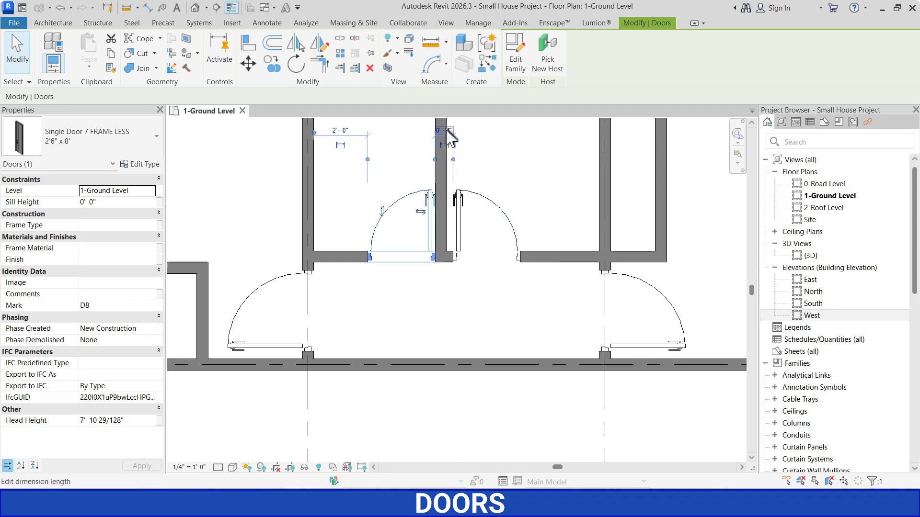
{"action": "key", "text": "Left"}
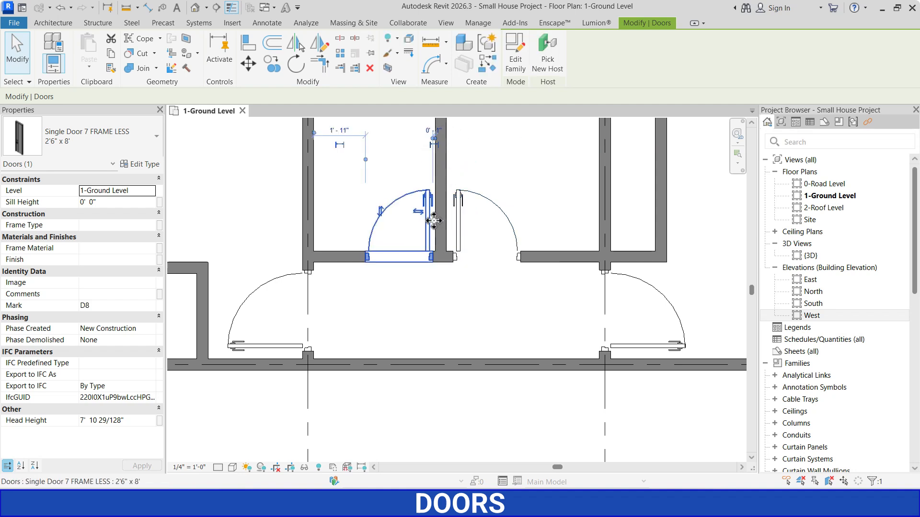
{"action": "left_click", "coordinate": [437, 127]}
{"action": "type", "text": "3\""}
{"action": "key", "text": "Return"}
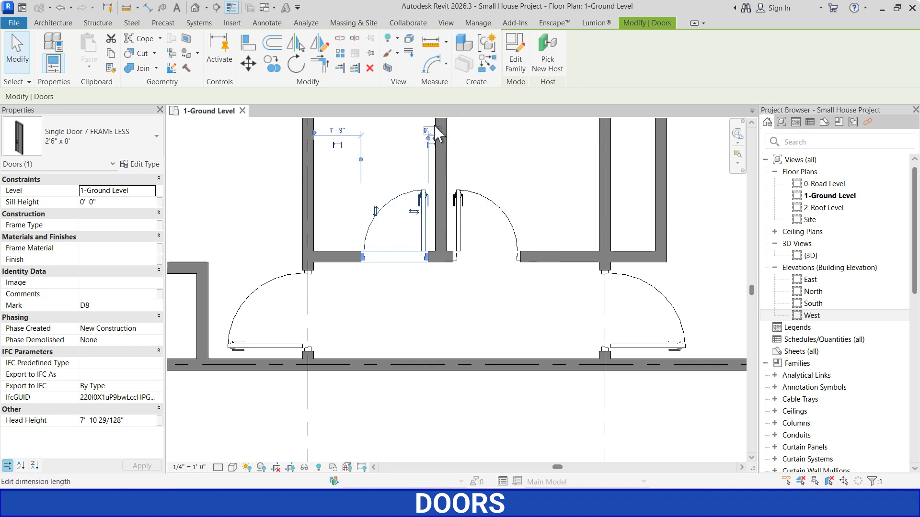
{"action": "left_click", "coordinate": [464, 279]}
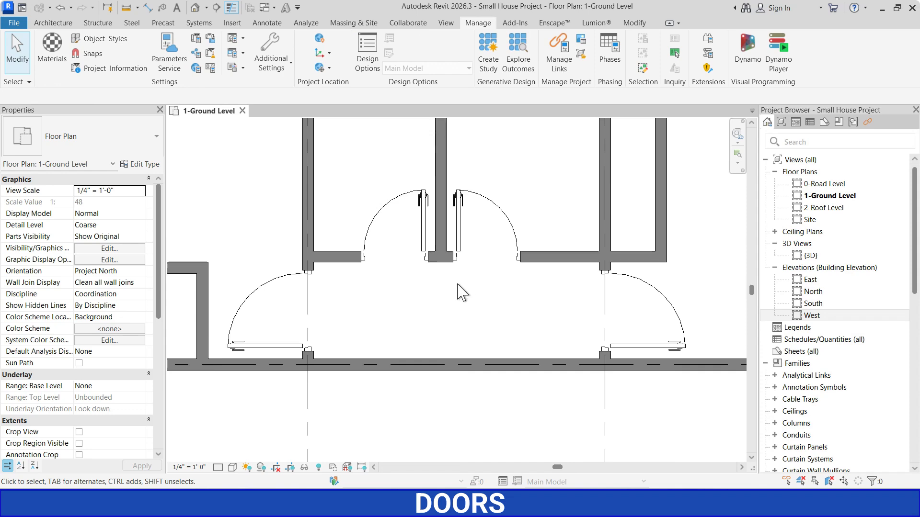
Place a matching 2'6" x 8' door near the south end of the grid B room wall, swinging west and hinged on its south jamb
{"action": "scroll", "coordinate": [308, 254], "scroll_direction": "down", "scroll_amount": 4}
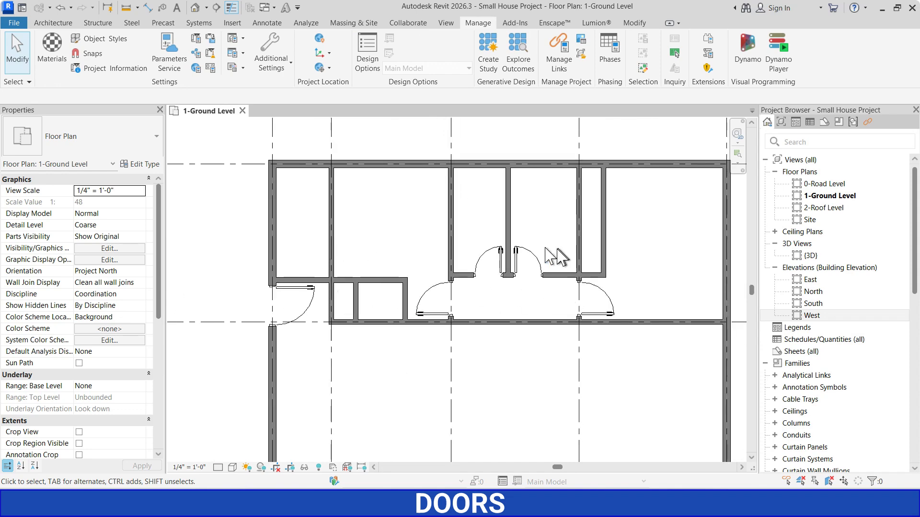
{"action": "left_click", "coordinate": [495, 257]}
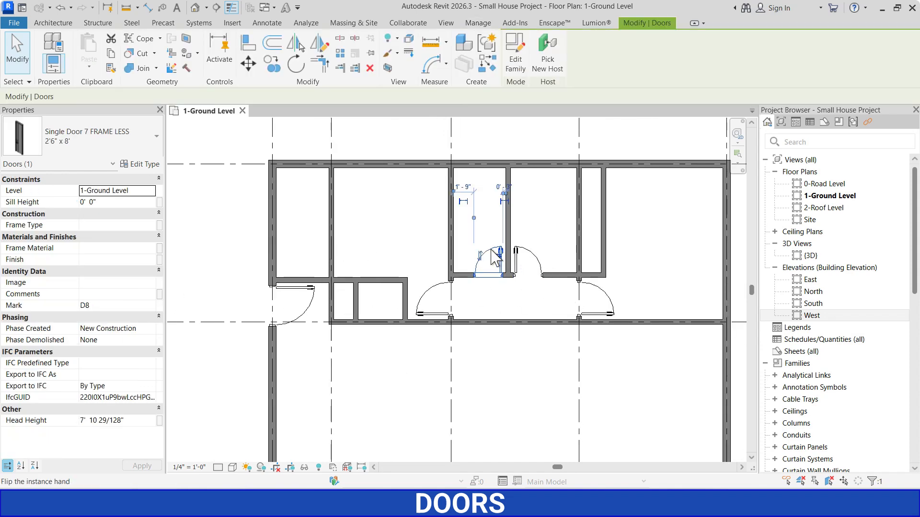
{"action": "left_click", "coordinate": [493, 300]}
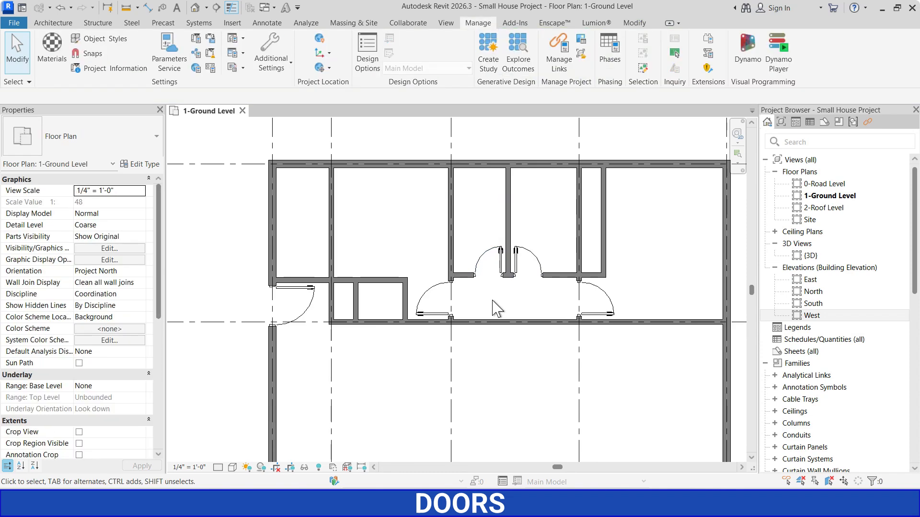
{"action": "left_click", "coordinate": [489, 261]}
{"action": "key", "text": "c"}
{"action": "key", "text": "s"}
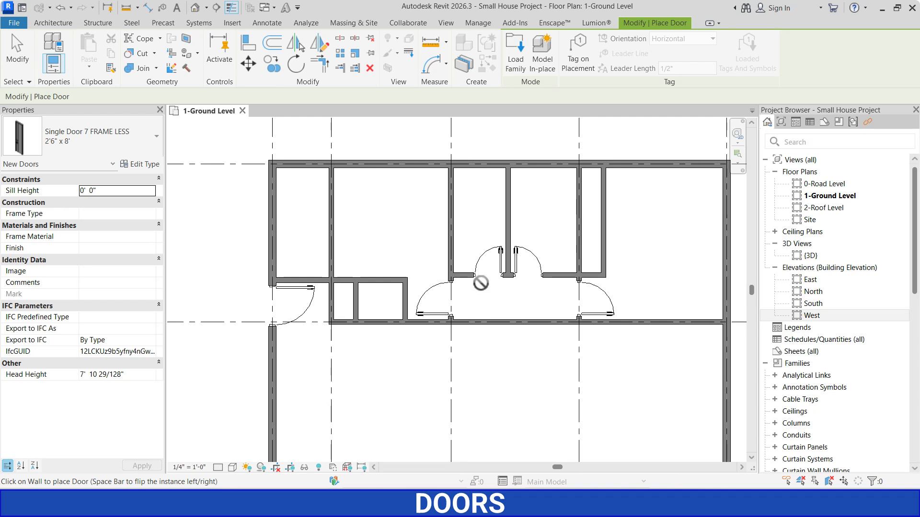
{"action": "scroll", "coordinate": [332, 259], "scroll_direction": "up", "scroll_amount": 3}
{"action": "left_click", "coordinate": [333, 262]}
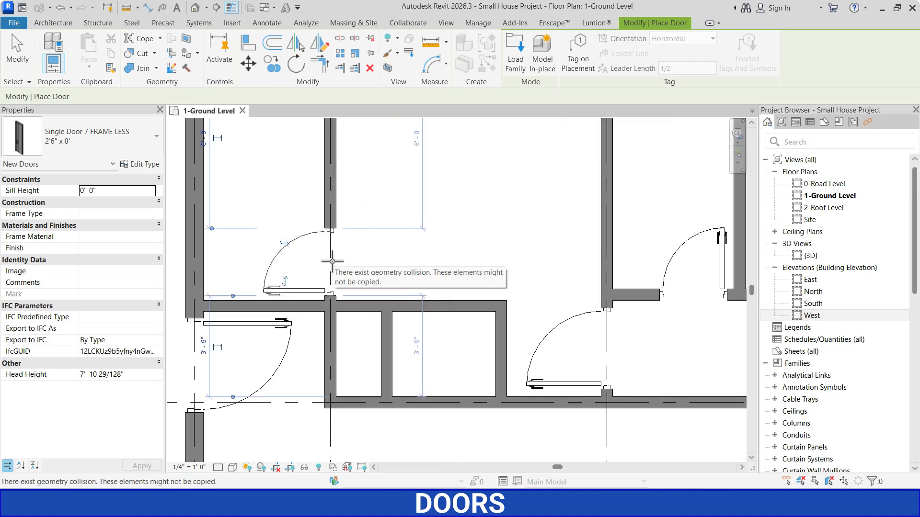
{"action": "key", "text": "Escape"}
Adjust the distance between the grid B door and the interior wall just south of it
{"action": "scroll", "coordinate": [360, 270], "scroll_direction": "down", "scroll_amount": 2}
{"action": "left_click_drag", "start_coordinate": [317, 292], "coordinate": [316, 290]}
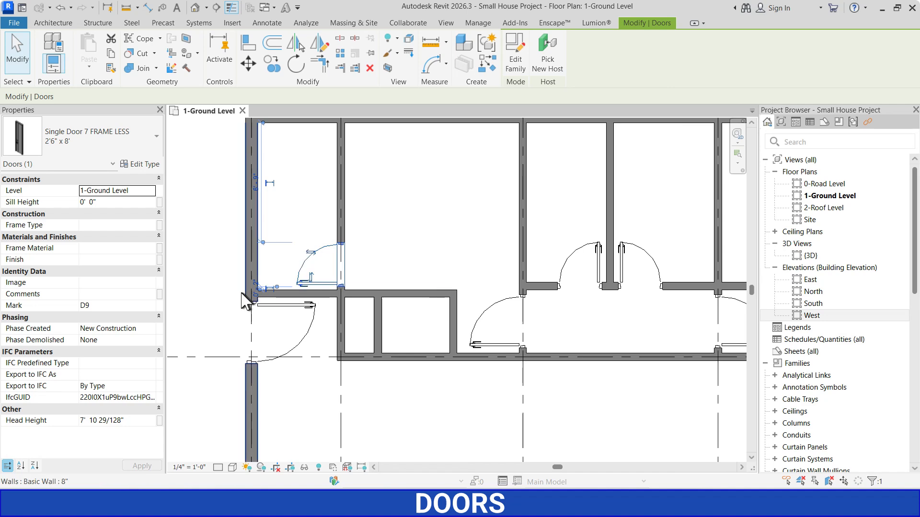
{"action": "left_click", "coordinate": [252, 290]}
{"action": "key", "text": "Return"}
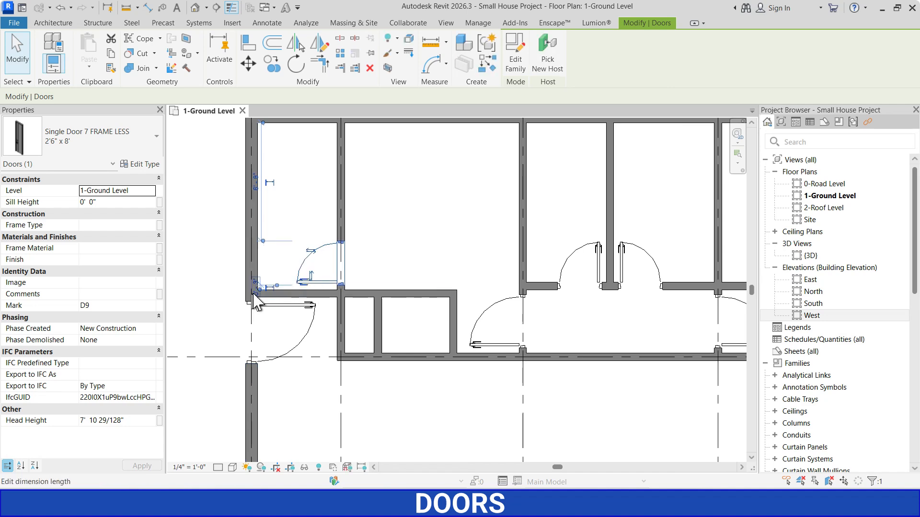
{"action": "left_click", "coordinate": [389, 227]}
Place a 2'6" x 8' door in the grid 1 exterior wall between grid C and the partition, swinging outward and hinged on its east jamb
{"action": "scroll", "coordinate": [256, 286], "scroll_direction": "down", "scroll_amount": 2}
{"action": "key", "text": "d"}
{"action": "key", "text": "r"}
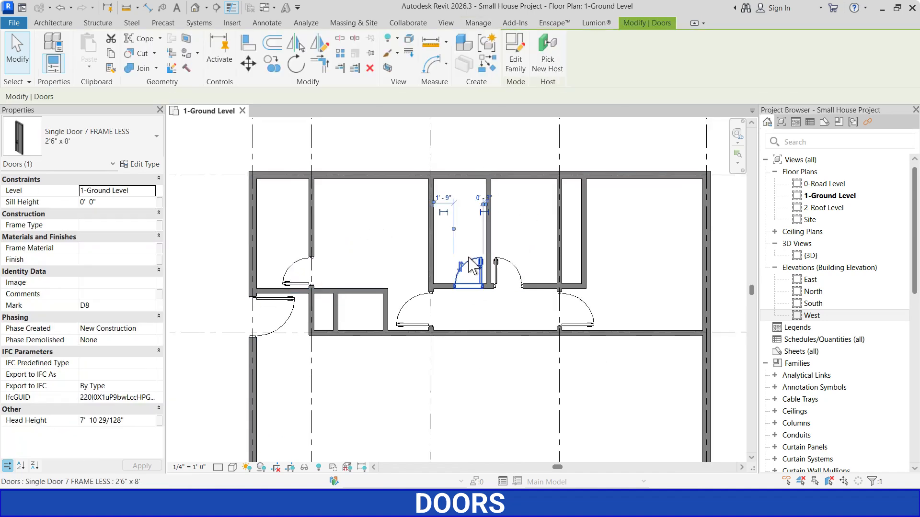
{"action": "left_click", "coordinate": [467, 178]}
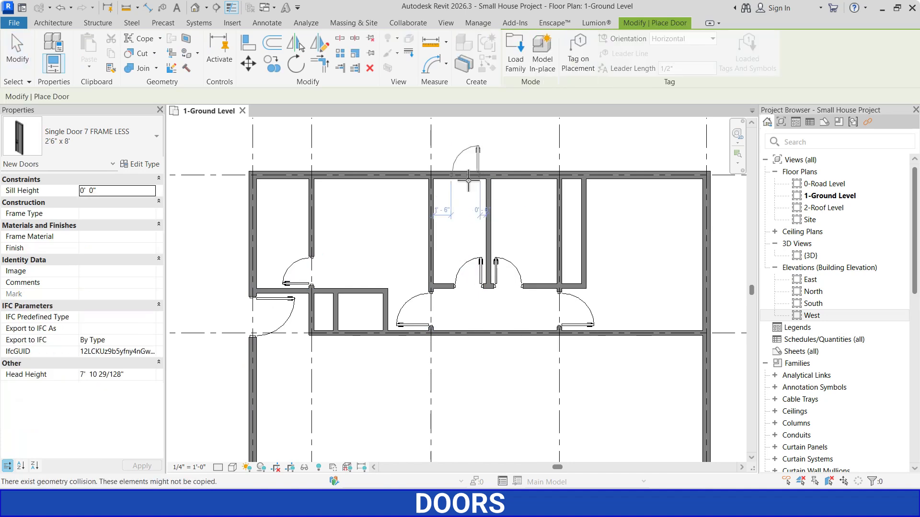
{"action": "key", "text": "Escape"}
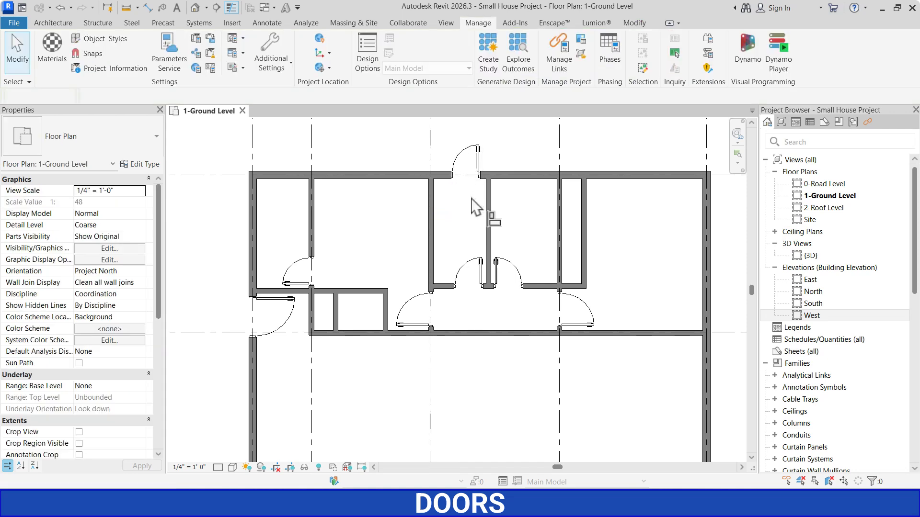
Align the east jamb of the exterior door on grid 1 with the east jamb of the interior door directly south of it
{"action": "key", "text": "a"}
{"action": "key", "text": "l"}
{"action": "scroll", "coordinate": [490, 292], "scroll_direction": "up", "scroll_amount": 3}
{"action": "left_click", "coordinate": [478, 288]}
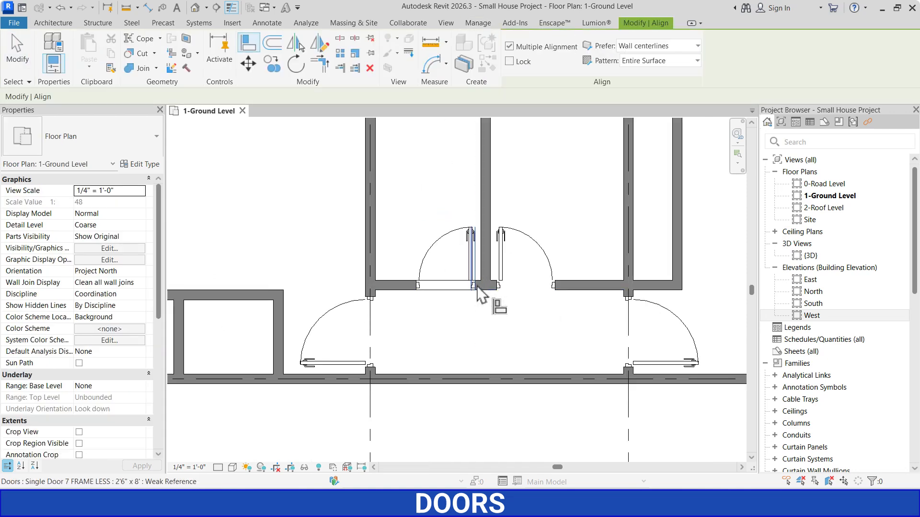
{"action": "scroll", "coordinate": [484, 205], "scroll_direction": "down", "scroll_amount": 3}
{"action": "scroll", "coordinate": [488, 205], "scroll_direction": "up", "scroll_amount": 3}
{"action": "left_click", "coordinate": [469, 218]}
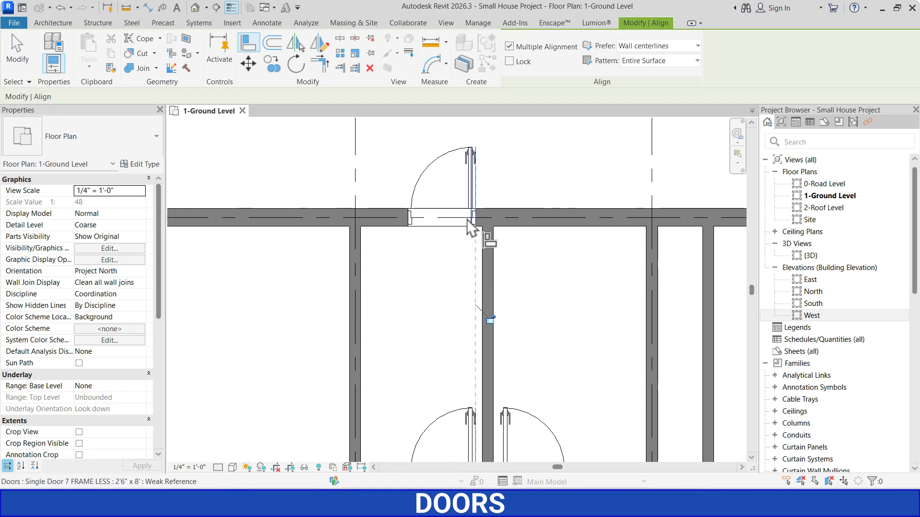
{"action": "scroll", "coordinate": [434, 293], "scroll_direction": "down", "scroll_amount": 2}
{"action": "key", "text": "Escape"}
{"action": "key", "text": "Escape"}
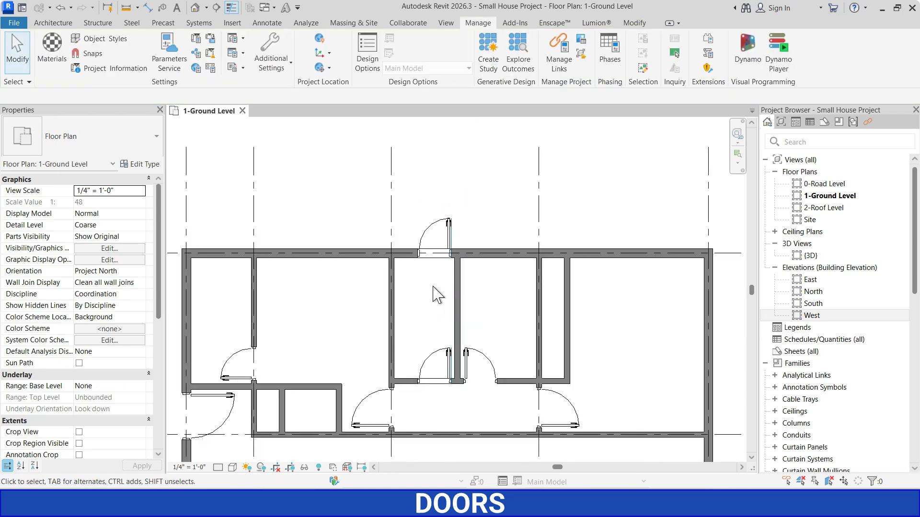
{"action": "scroll", "coordinate": [405, 252], "scroll_direction": "down", "scroll_amount": 2}
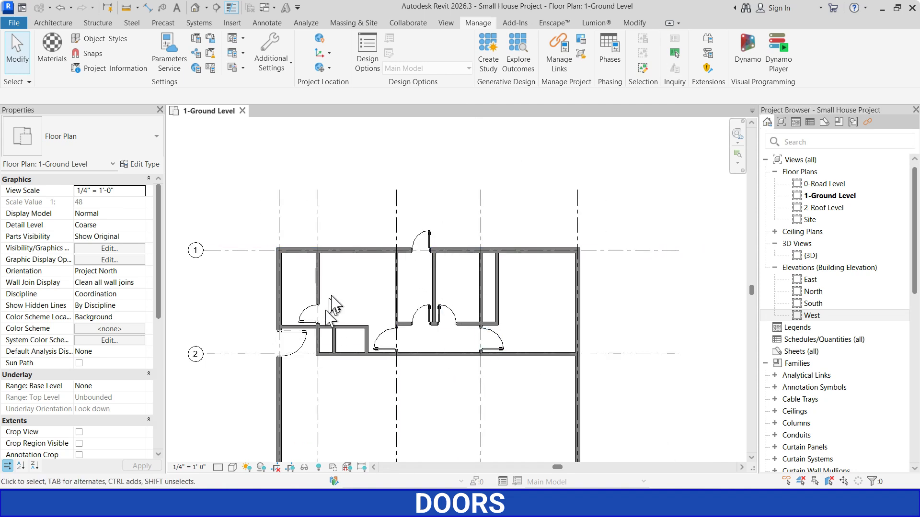
{"action": "scroll", "coordinate": [413, 326], "scroll_direction": "up", "scroll_amount": 2}
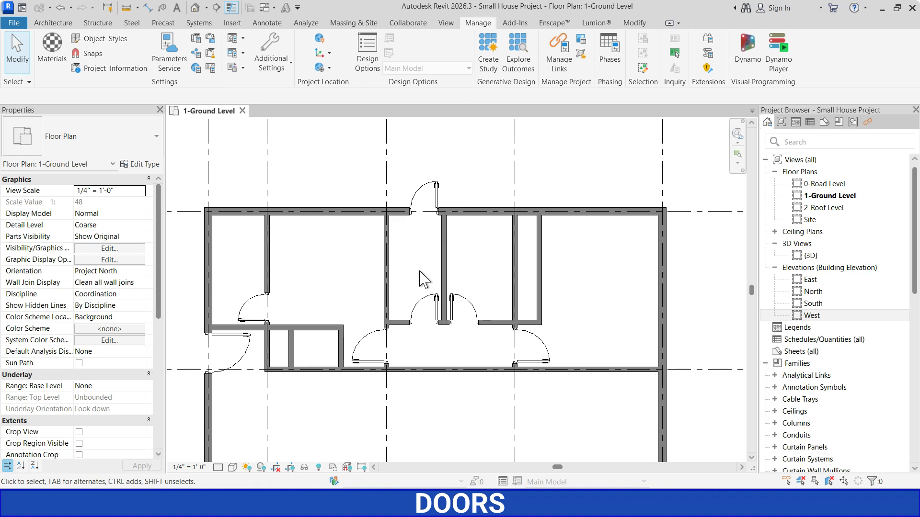
Turn on automatic tagging at placement for new doors
{"action": "key", "text": "d"}
{"action": "key", "text": "r"}
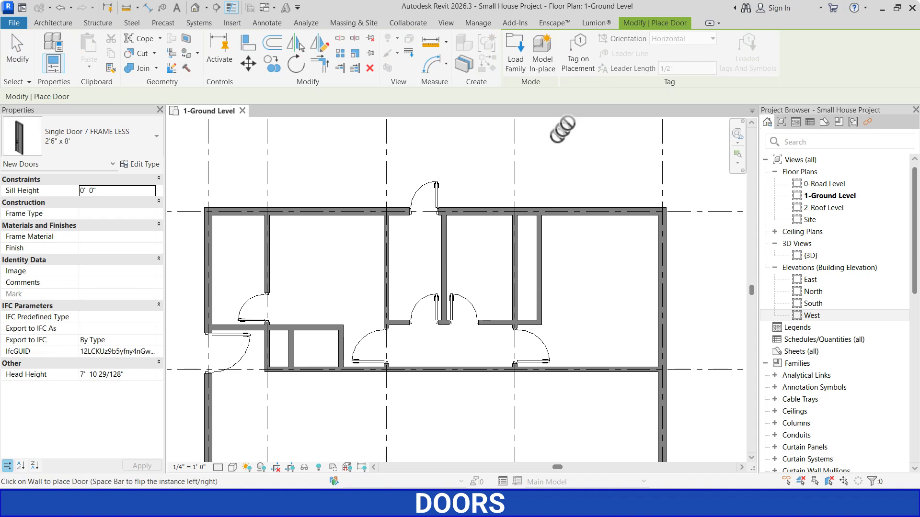
{"action": "left_click", "coordinate": [578, 71]}
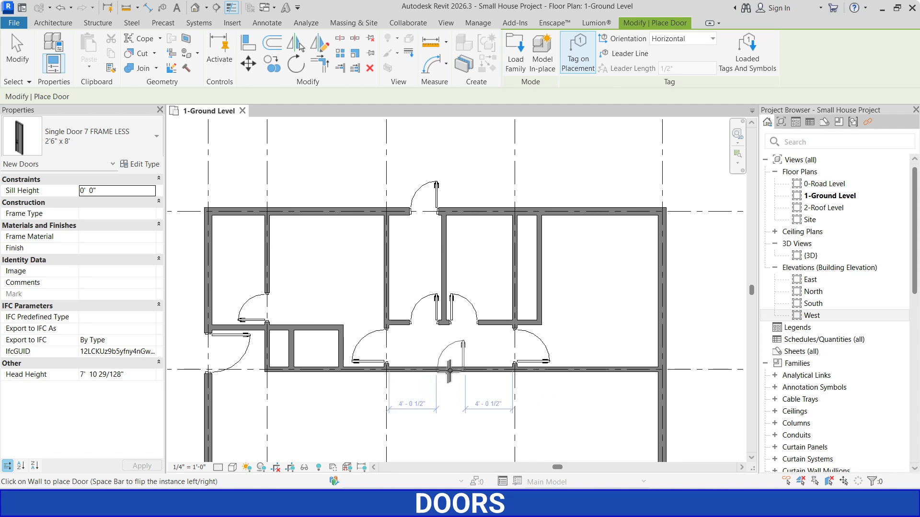
{"action": "key", "text": "Escape"}
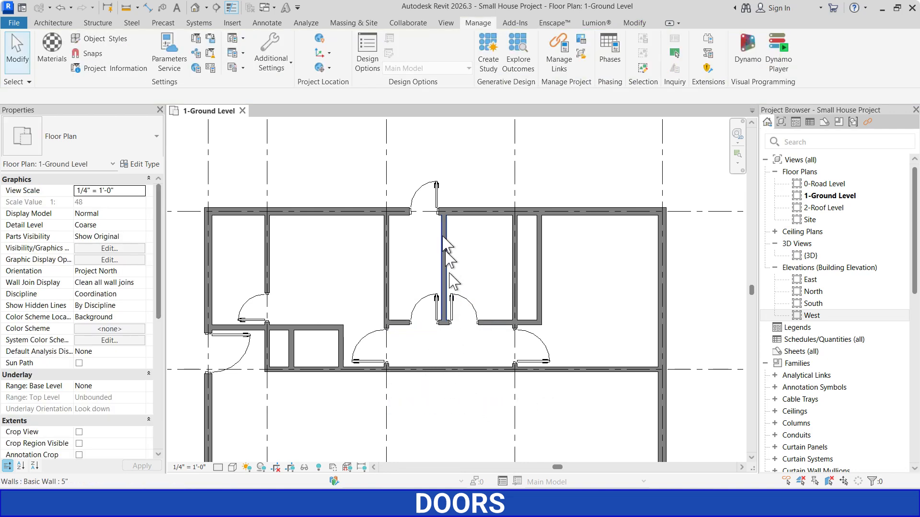
Replace the untagged exterior door on grid 1 with a tagged 2'6" x 8' door swinging outward and hinged on its east jamb
{"action": "left_click", "coordinate": [436, 194]}
{"action": "key", "text": "Delete"}
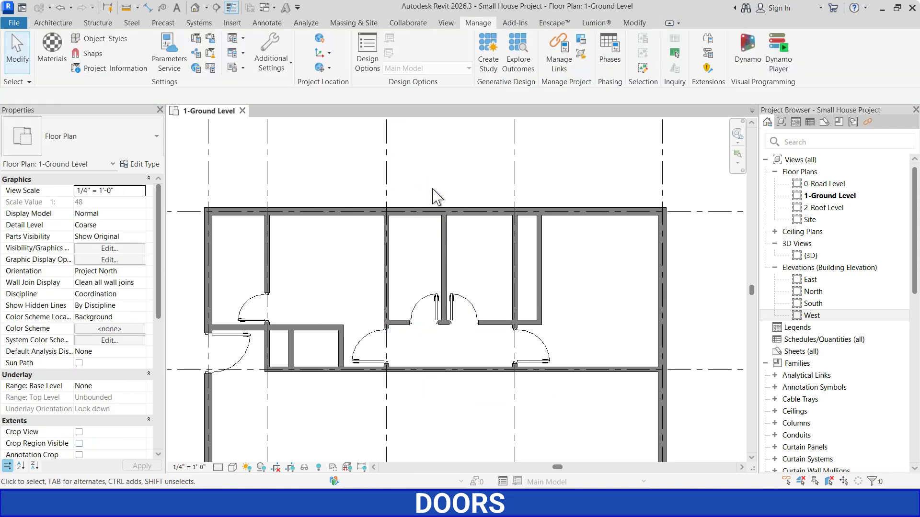
{"action": "key", "text": "d"}
{"action": "key", "text": "r"}
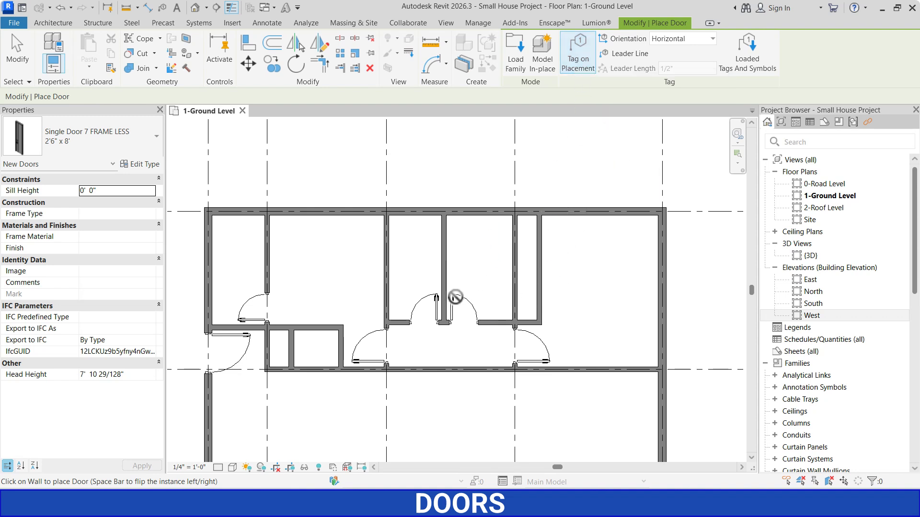
{"action": "scroll", "coordinate": [422, 214], "scroll_direction": "up", "scroll_amount": 2}
{"action": "left_click", "coordinate": [423, 214]}
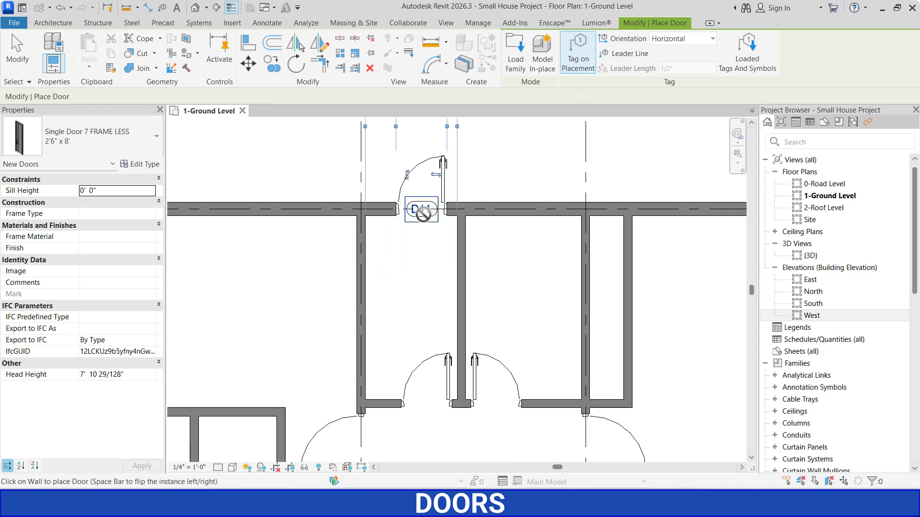
{"action": "key", "text": "Escape"}
{"action": "key", "text": "Escape"}
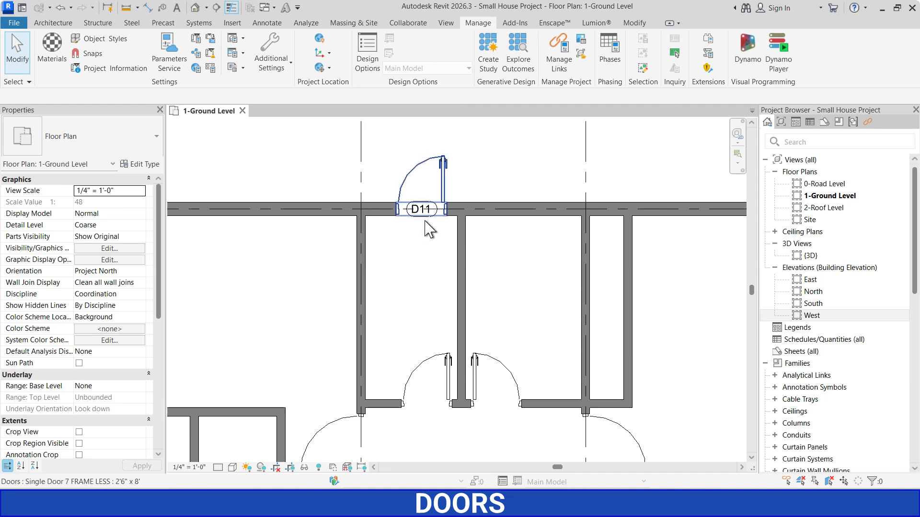
Change the number in the new exterior door's tag to D03
{"action": "left_click", "coordinate": [428, 223]}
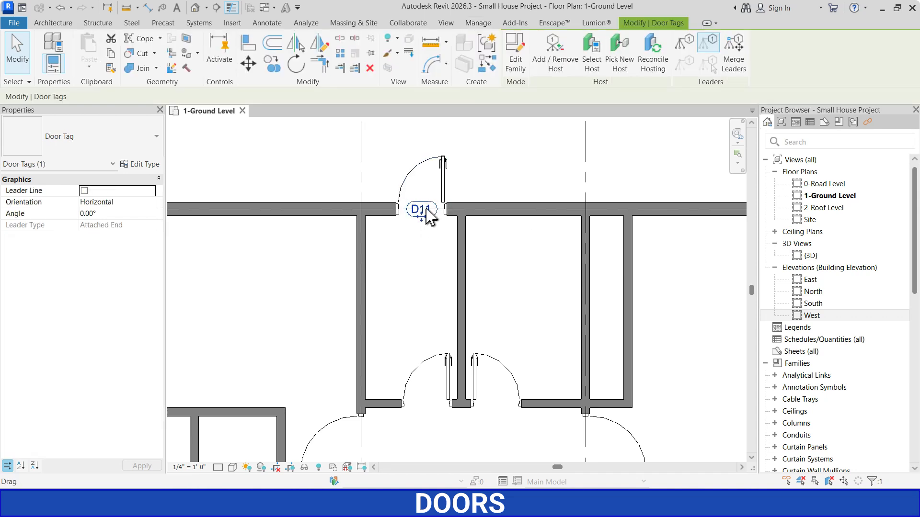
{"action": "left_click", "coordinate": [434, 210]}
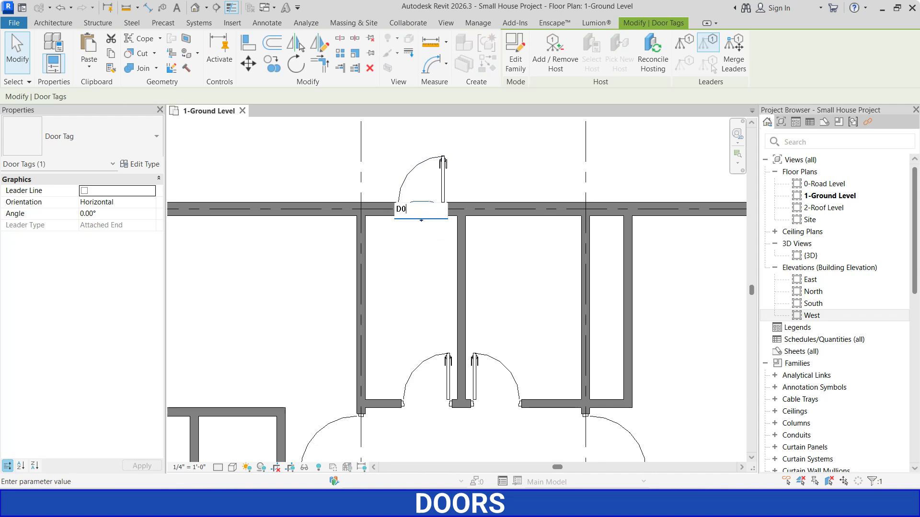
{"action": "key", "text": "Return"}
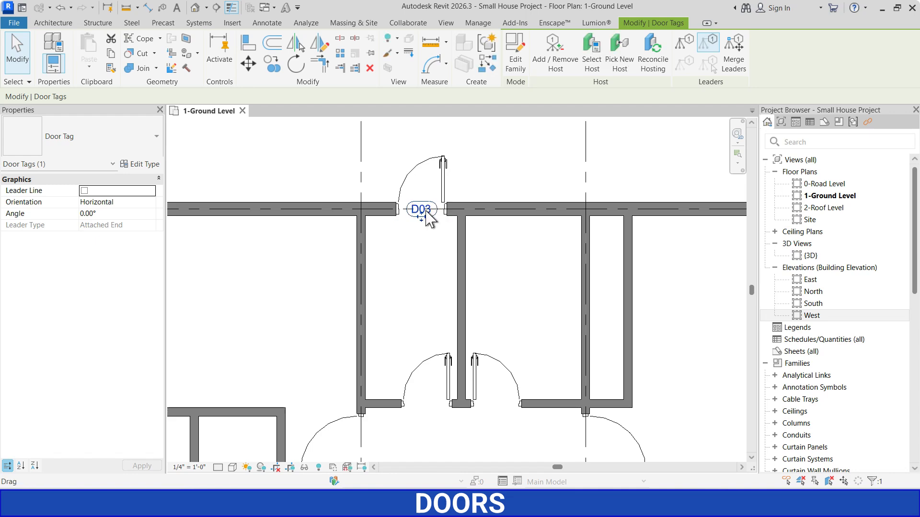
Align door D03's east jamb with the interior door directly south of it, and move its tag just inside the exterior wall
{"action": "left_click", "coordinate": [426, 303]}
{"action": "key", "text": "a"}
{"action": "key", "text": "l"}
{"action": "left_click", "coordinate": [448, 218]}
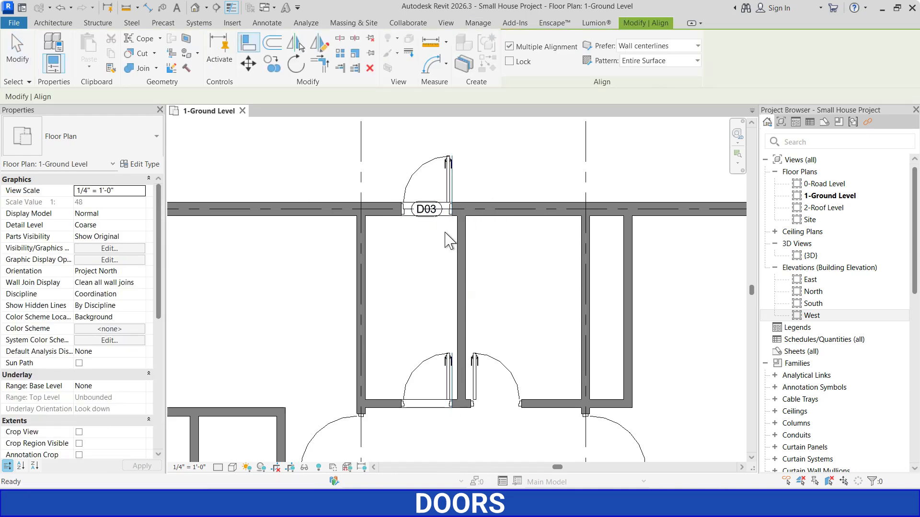
{"action": "key", "text": "Escape"}
{"action": "key", "text": "Escape"}
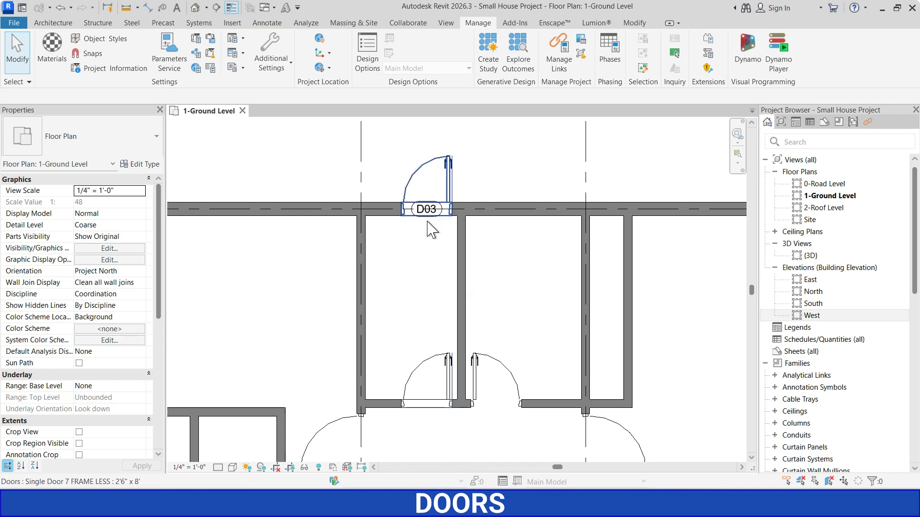
{"action": "left_click_drag", "start_coordinate": [426, 216], "coordinate": [428, 238]}
{"action": "left_click", "coordinate": [420, 267]}
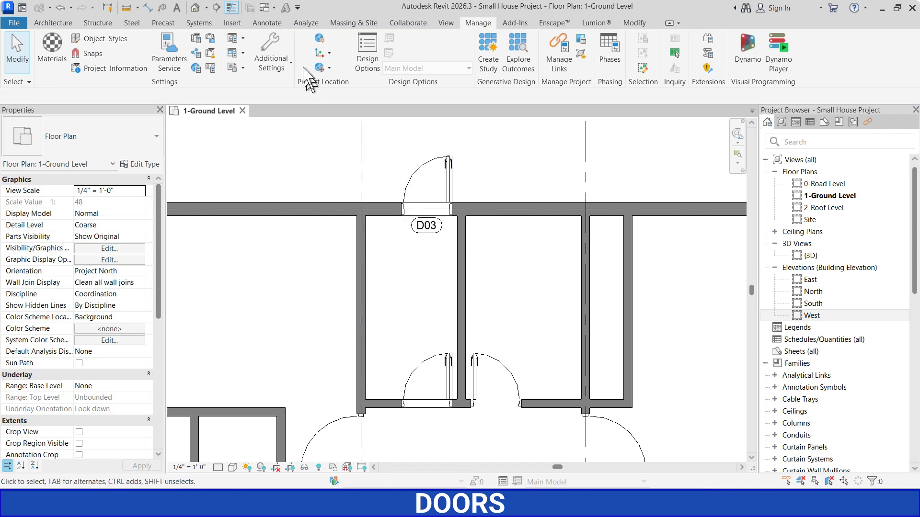
Tag all untagged doors in the current view with horizontal door tags without leaders
{"action": "left_click", "coordinate": [271, 24]}
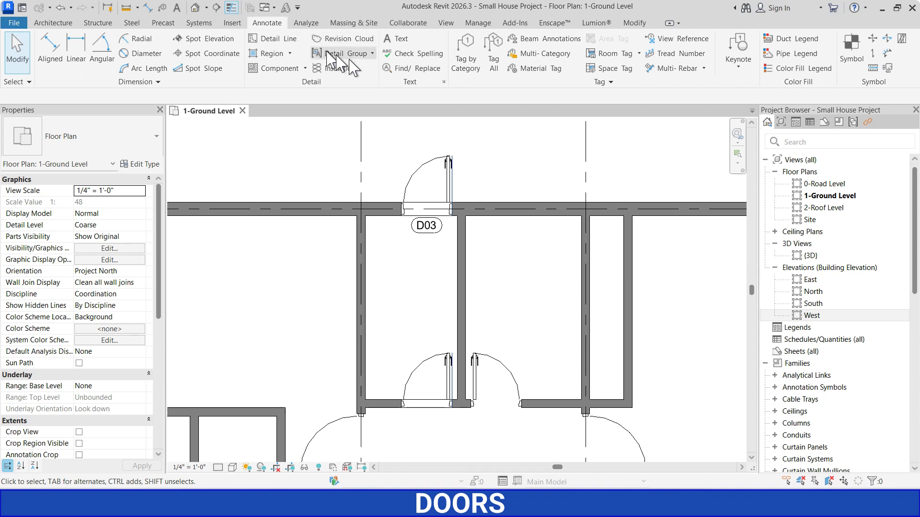
{"action": "left_click", "coordinate": [493, 50]}
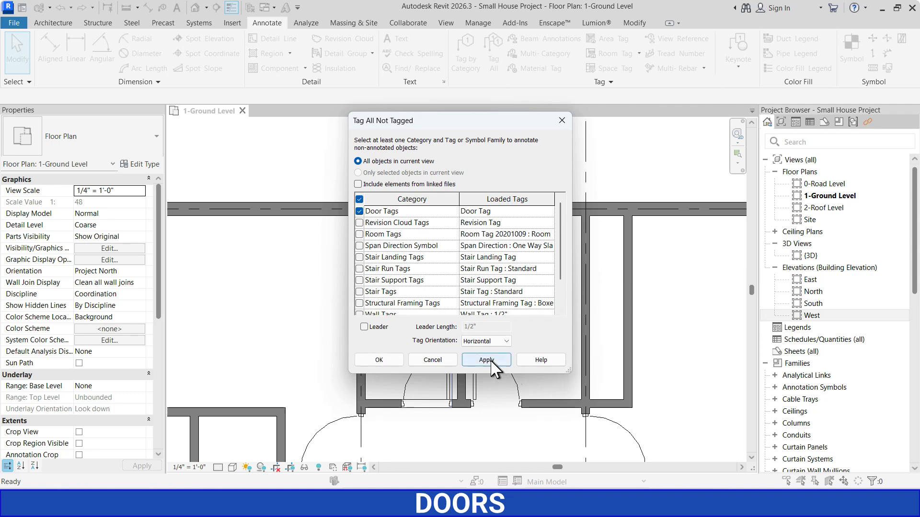
{"action": "left_click", "coordinate": [488, 362]}
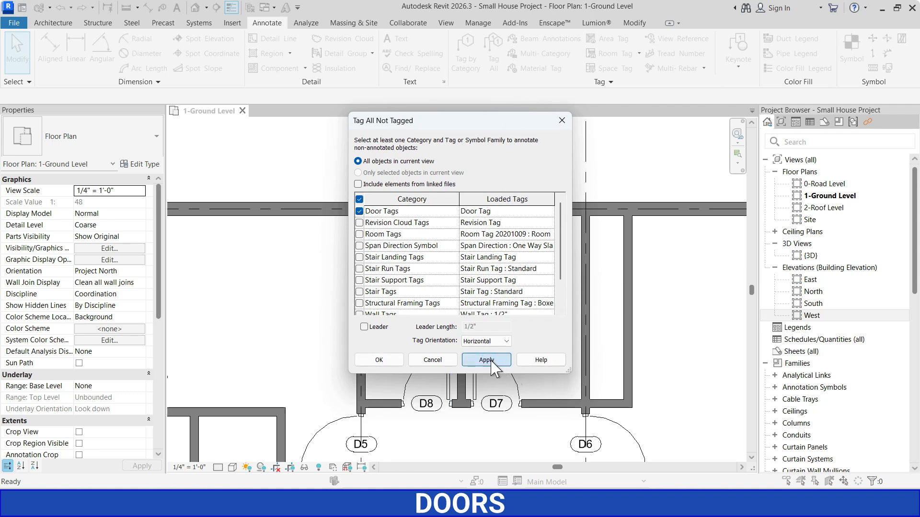
{"action": "left_click", "coordinate": [379, 360]}
Change the mark of the 3'6" x 8' entrance door in the grid A wall to D01
{"action": "scroll", "coordinate": [482, 340], "scroll_direction": "down", "scroll_amount": 3}
{"action": "scroll", "coordinate": [460, 330], "scroll_direction": "up", "scroll_amount": 1}
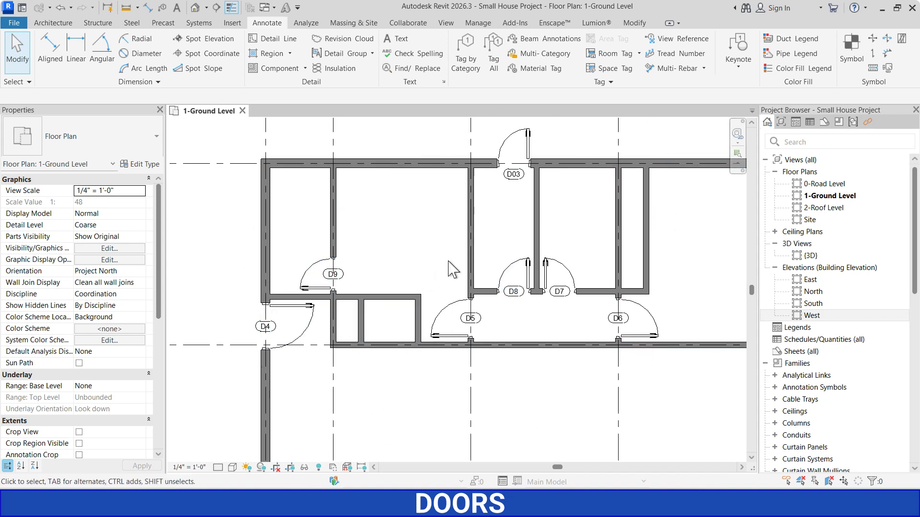
{"action": "scroll", "coordinate": [265, 323], "scroll_direction": "up", "scroll_amount": 6}
{"action": "left_click", "coordinate": [263, 321]}
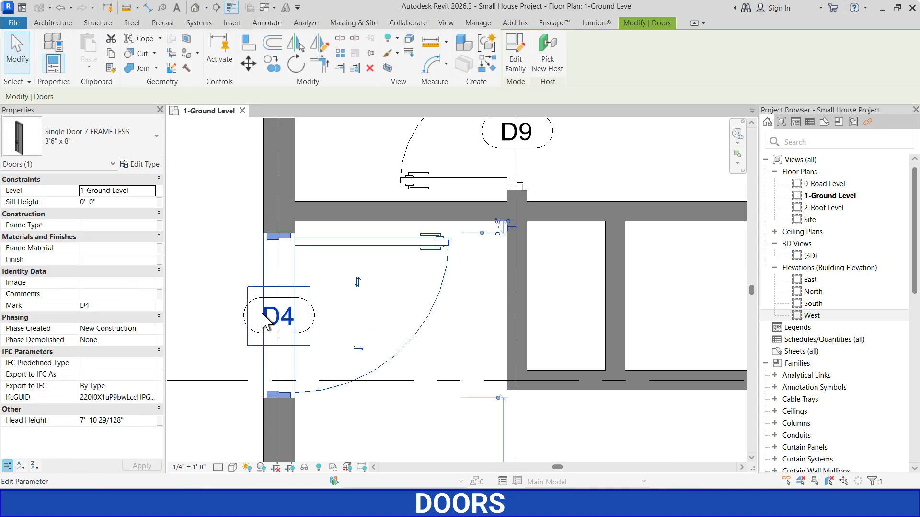
{"action": "double_click", "coordinate": [265, 320]}
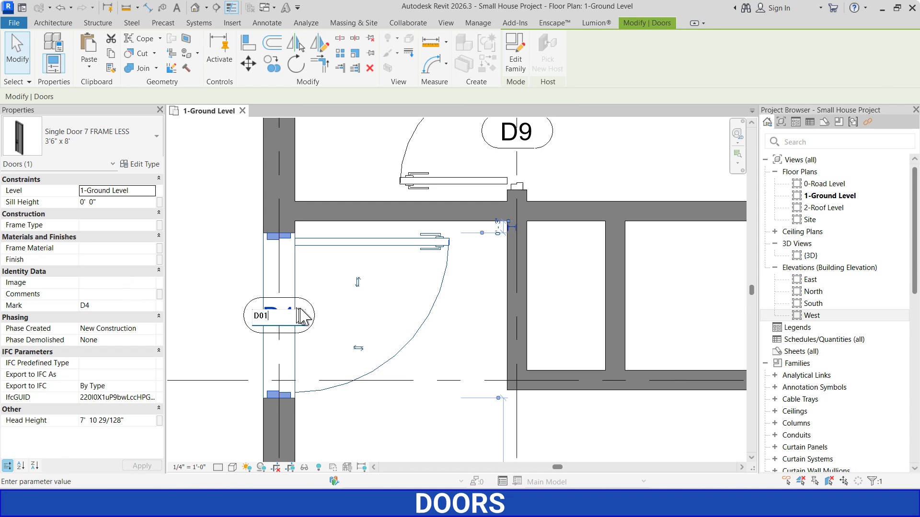
{"action": "key", "text": "Return"}
{"action": "scroll", "coordinate": [366, 239], "scroll_direction": "down", "scroll_amount": 5}
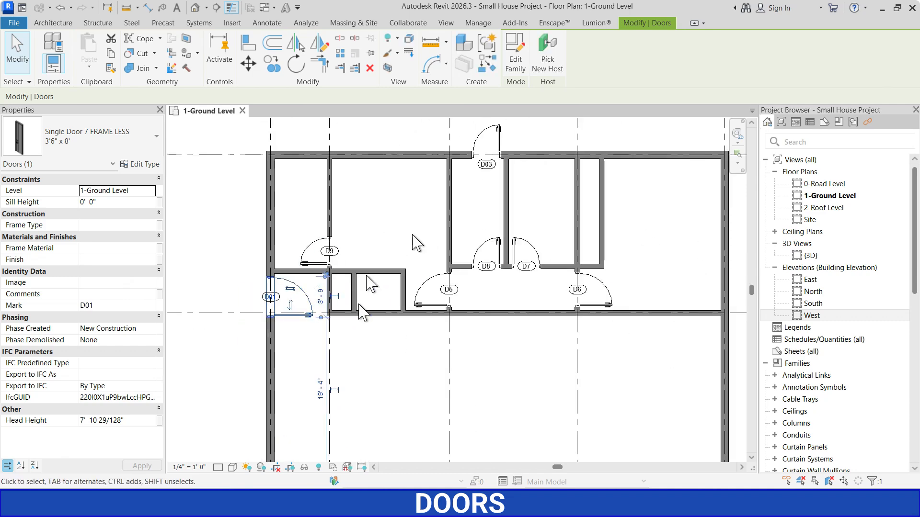
{"action": "left_click", "coordinate": [539, 292]}
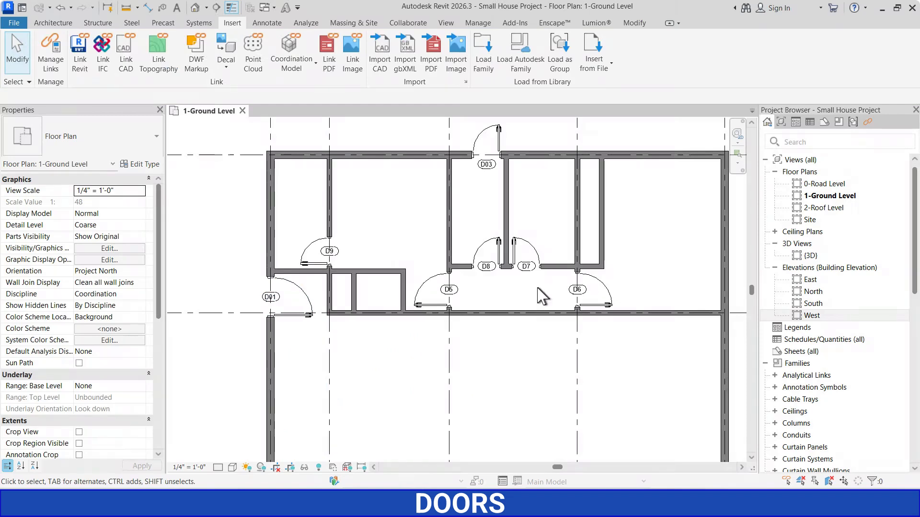
Load the Sliding_Door.0003 family from the Openings & Doors & Windows folder, overwriting the existing version
{"action": "scroll", "coordinate": [444, 242], "scroll_direction": "down", "scroll_amount": 4}
{"action": "scroll", "coordinate": [464, 408], "scroll_direction": "up", "scroll_amount": 5}
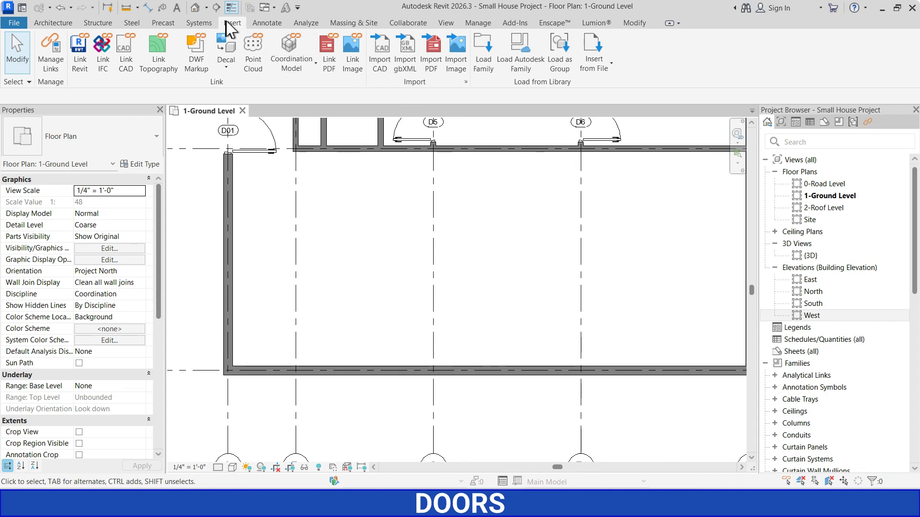
{"action": "left_click", "coordinate": [484, 62]}
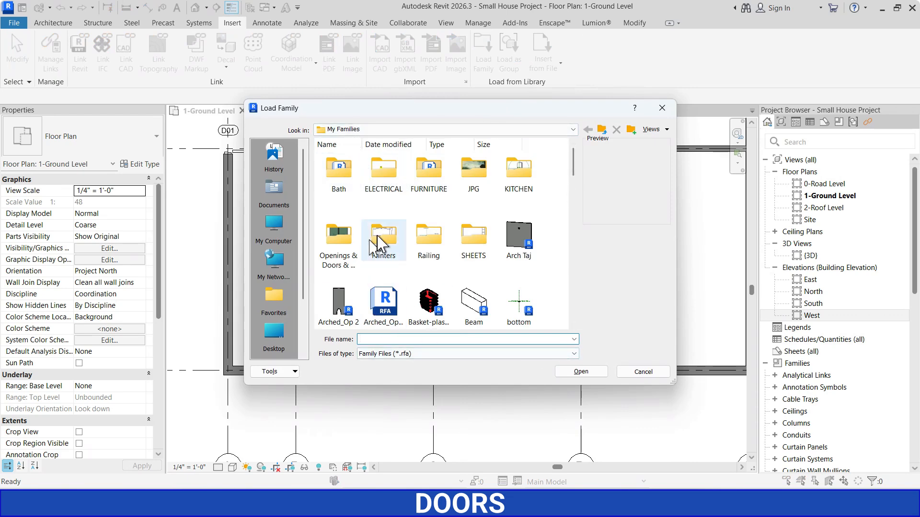
{"action": "double_click", "coordinate": [343, 237]}
{"action": "scroll", "coordinate": [479, 206], "scroll_direction": "down", "scroll_amount": 5}
{"action": "scroll", "coordinate": [481, 206], "scroll_direction": "down", "scroll_amount": 10}
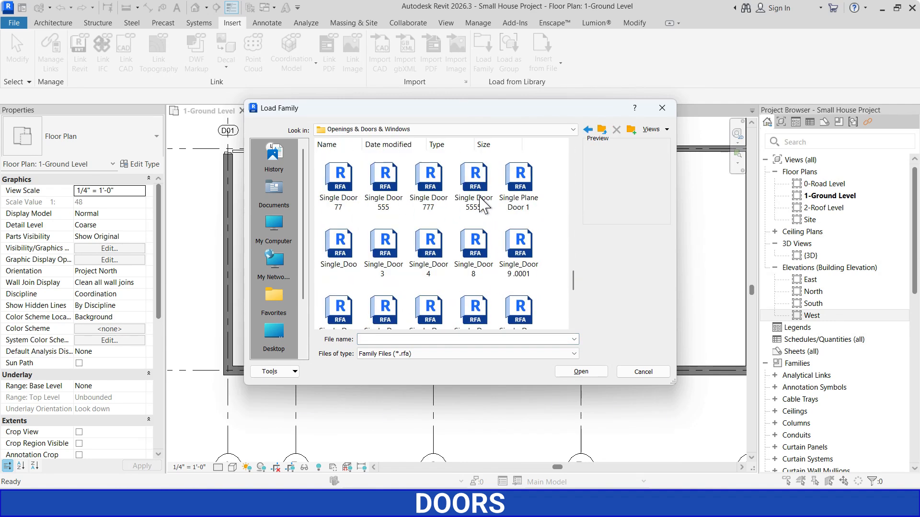
{"action": "scroll", "coordinate": [469, 282], "scroll_direction": "up", "scroll_amount": 3}
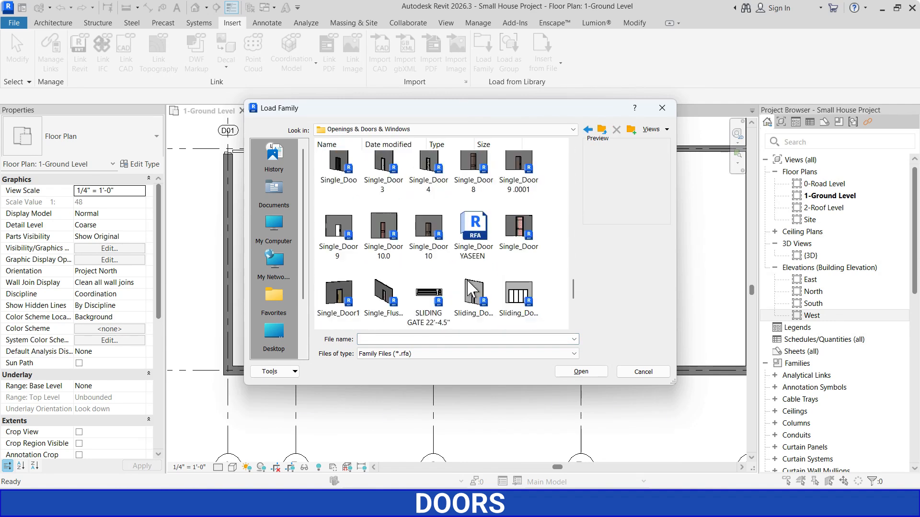
{"action": "left_click", "coordinate": [513, 201]}
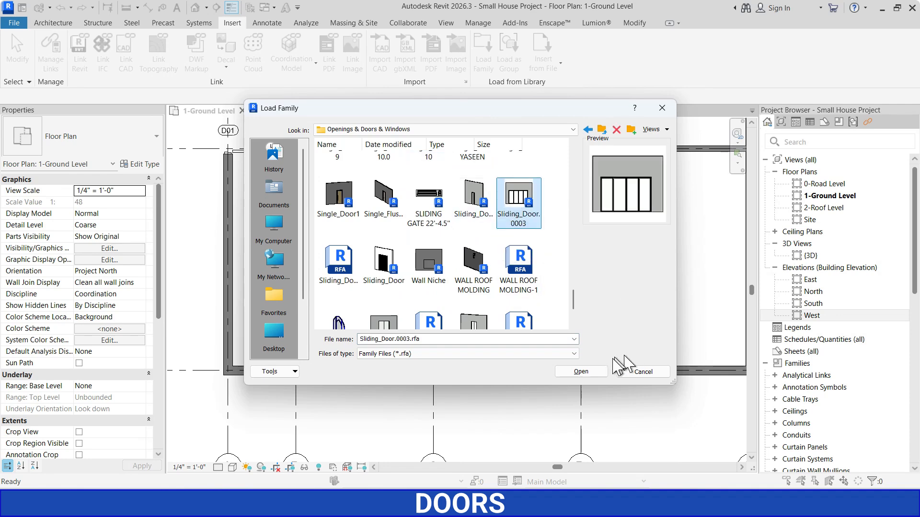
{"action": "left_click", "coordinate": [581, 373]}
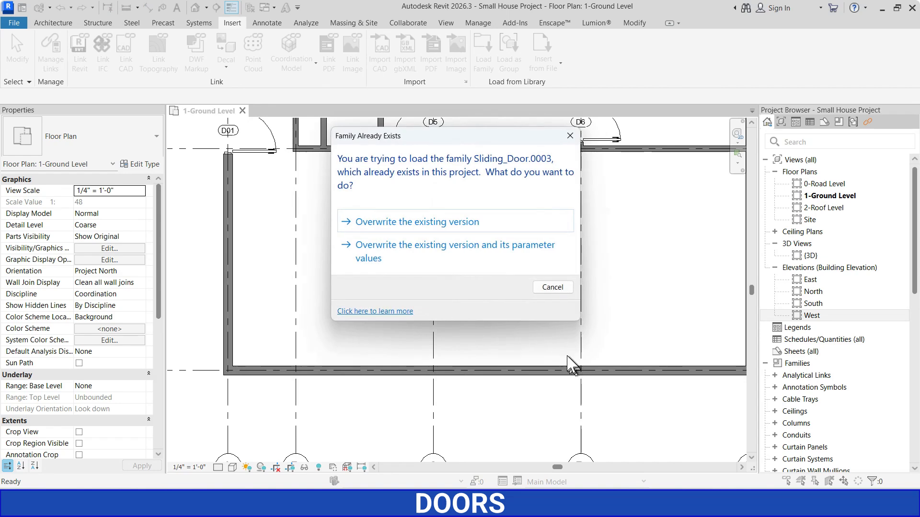
{"action": "left_click", "coordinate": [389, 224]}
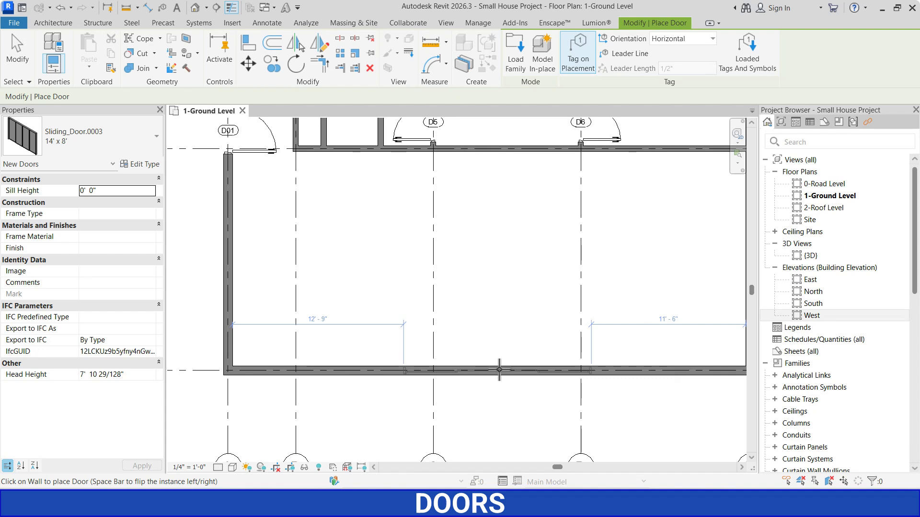
Place a 14' x 8' Sliding_Door.0003 in the grid 3 exterior wall, centered with 12'-1 1/2" to the wall at each end
{"action": "scroll", "coordinate": [498, 370], "scroll_direction": "down", "scroll_amount": 2}
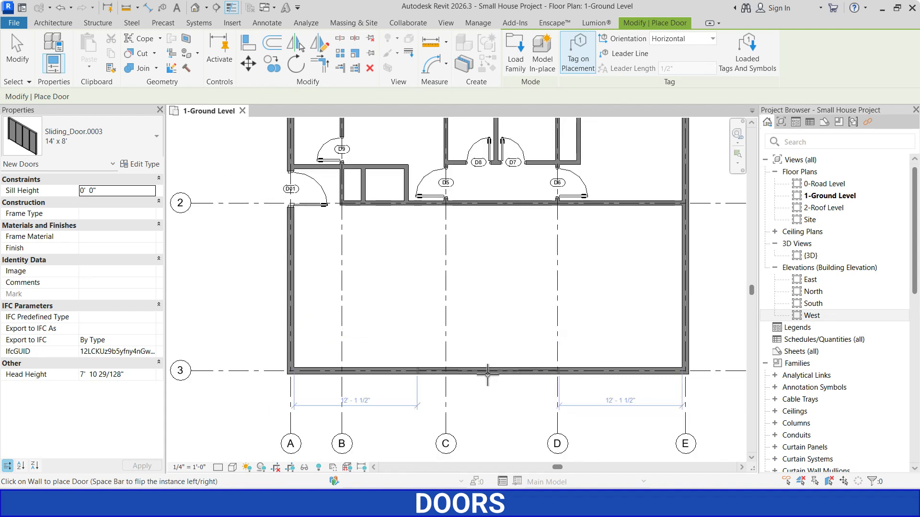
{"action": "left_click", "coordinate": [487, 374]}
{"action": "key", "text": "Escape"}
{"action": "key", "text": "Escape"}
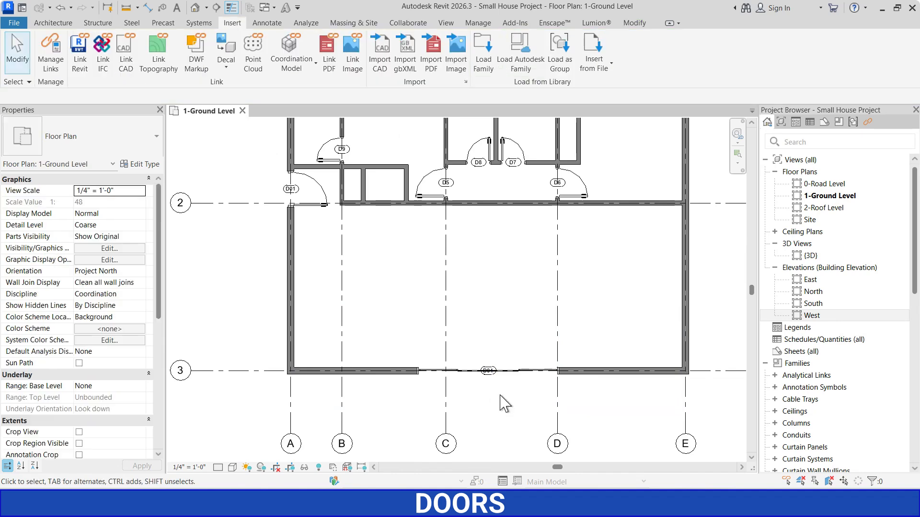
{"action": "left_click", "coordinate": [516, 376]}
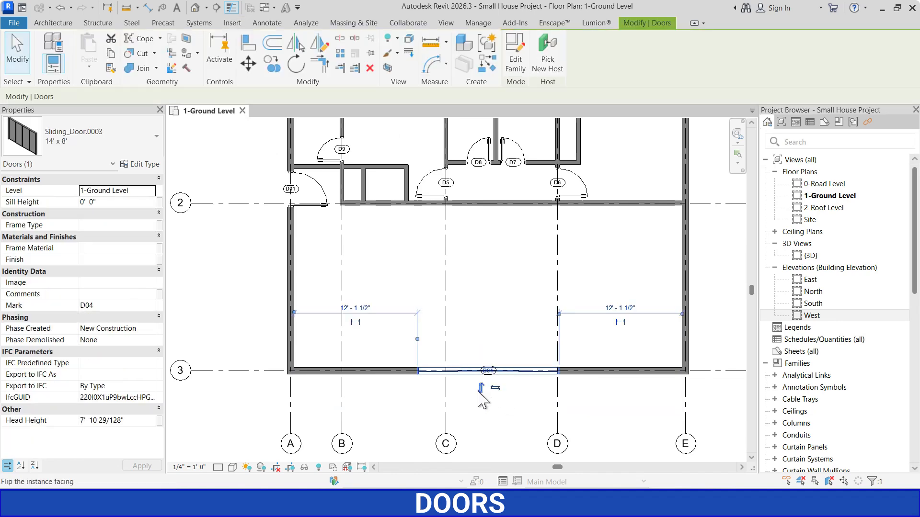
{"action": "left_click", "coordinate": [520, 406]}
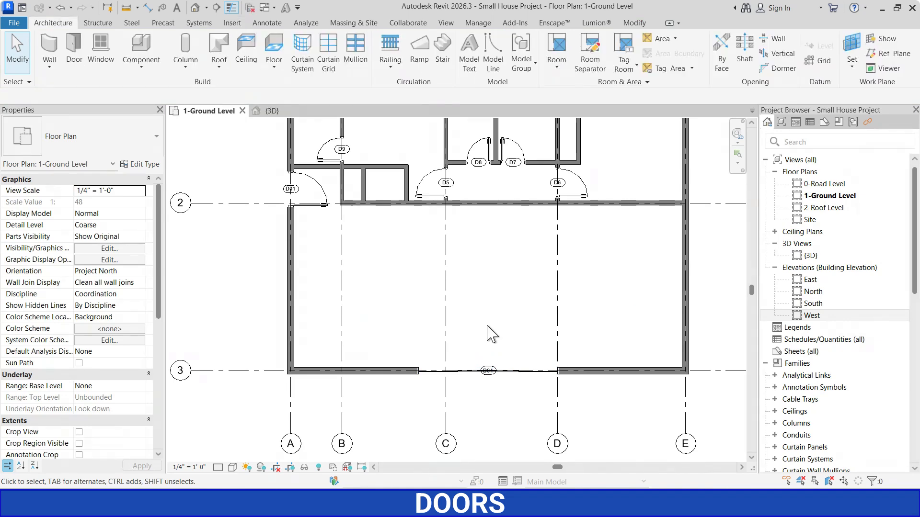
Open the {3D} view and orbit the model to inspect the placed doors
{"action": "double_click", "coordinate": [810, 255]}
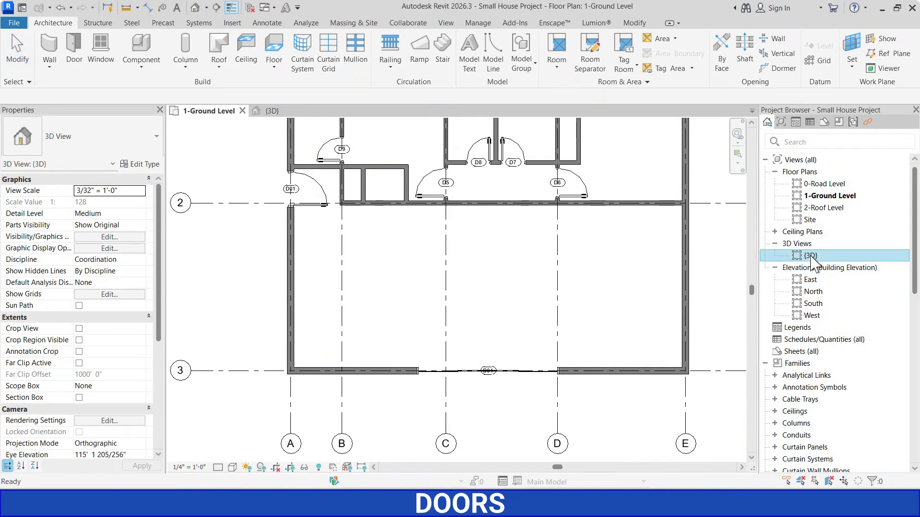
{"action": "middle_click_drag", "start_coordinate": [544, 312], "coordinate": [559, 277], "text": "shift"}
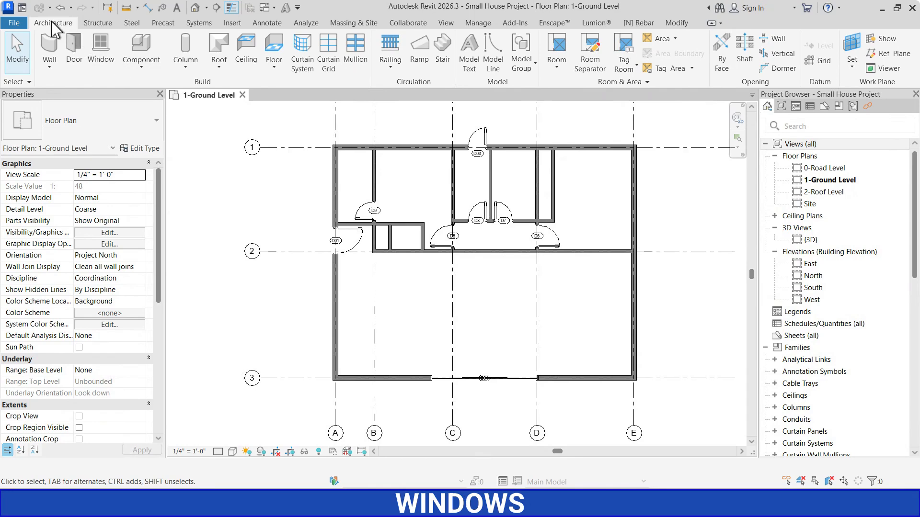
Place two 6' x 6' MM_Window windows: one in the grid 1 wall centered between grids B and C, one in the upper grid E wall
{"action": "left_click", "coordinate": [100, 47]}
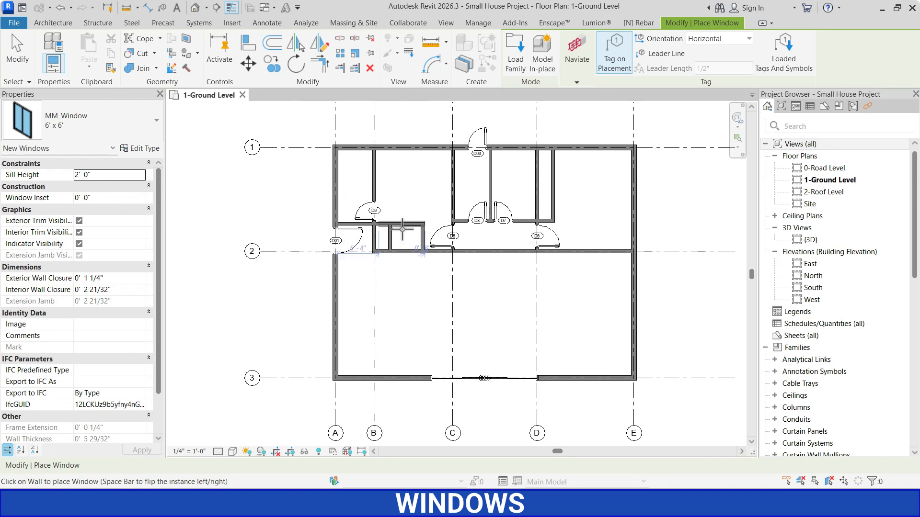
{"action": "left_click", "coordinate": [409, 145]}
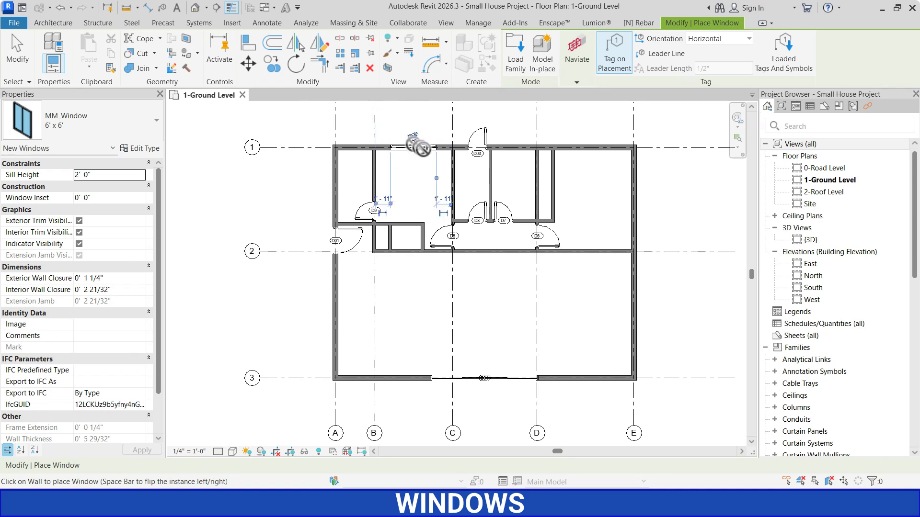
{"action": "left_click", "coordinate": [638, 203]}
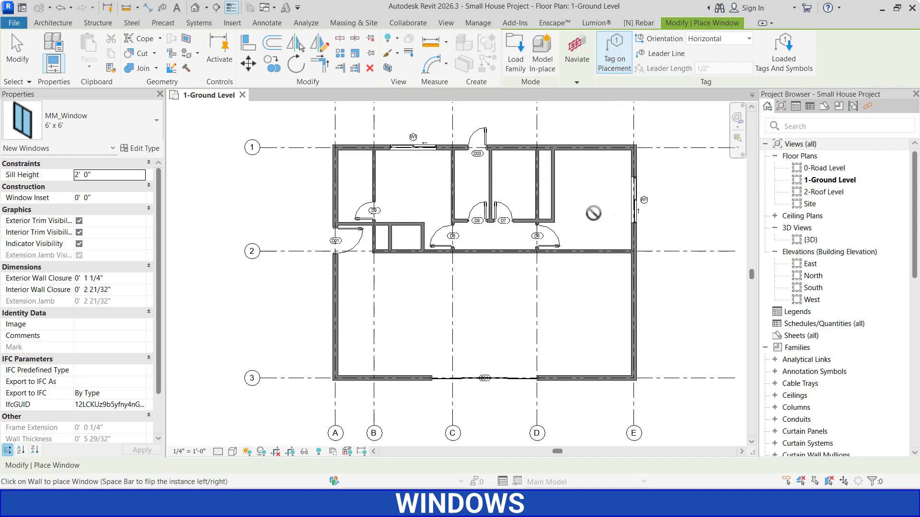
{"action": "key", "text": "Escape"}
{"action": "key", "text": "Escape"}
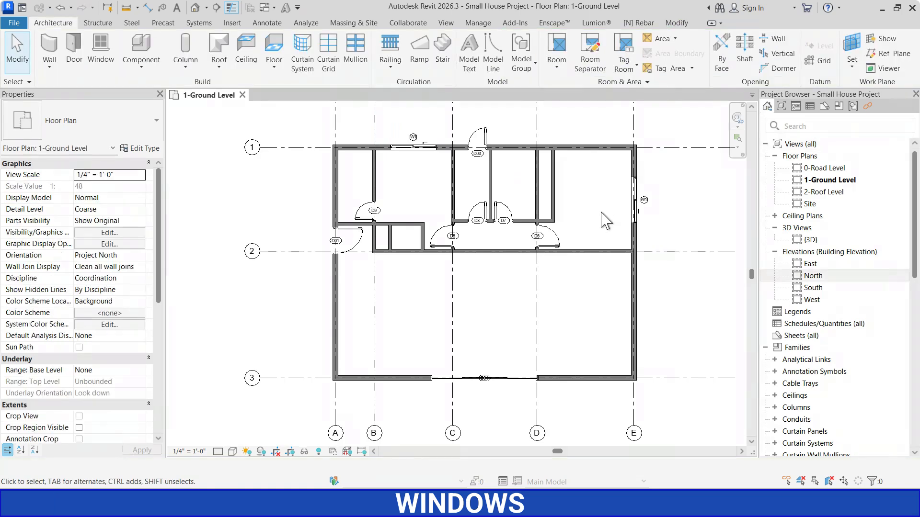
Duplicate the grid E window's MM_Window type as 8' x 6'
{"action": "left_click", "coordinate": [635, 200]}
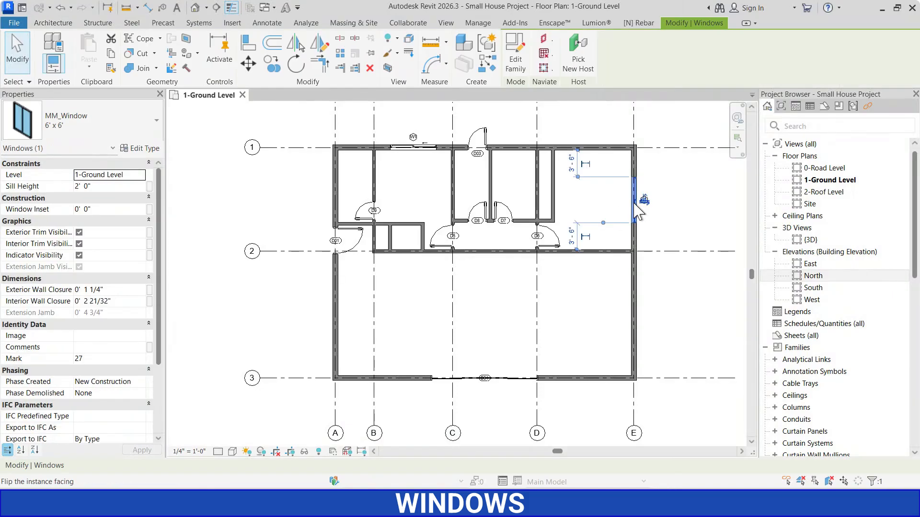
{"action": "left_click", "coordinate": [144, 149]}
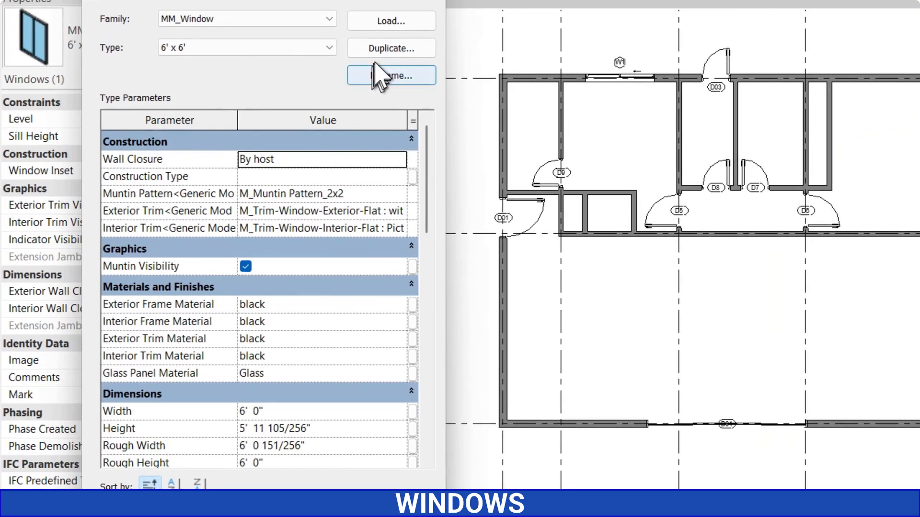
{"action": "left_click", "coordinate": [257, 128]}
{"action": "left_click", "coordinate": [251, 254]}
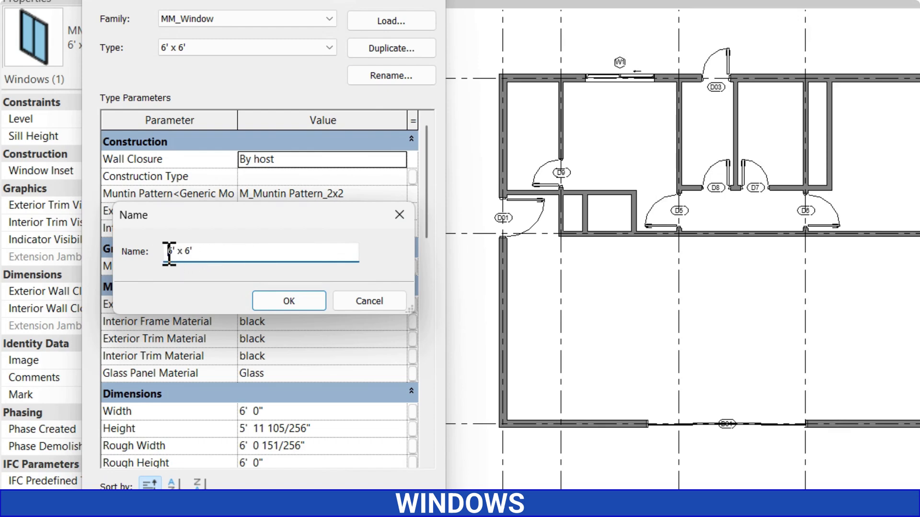
{"action": "type", "text": "8"}
{"action": "left_click", "coordinate": [288, 301]}
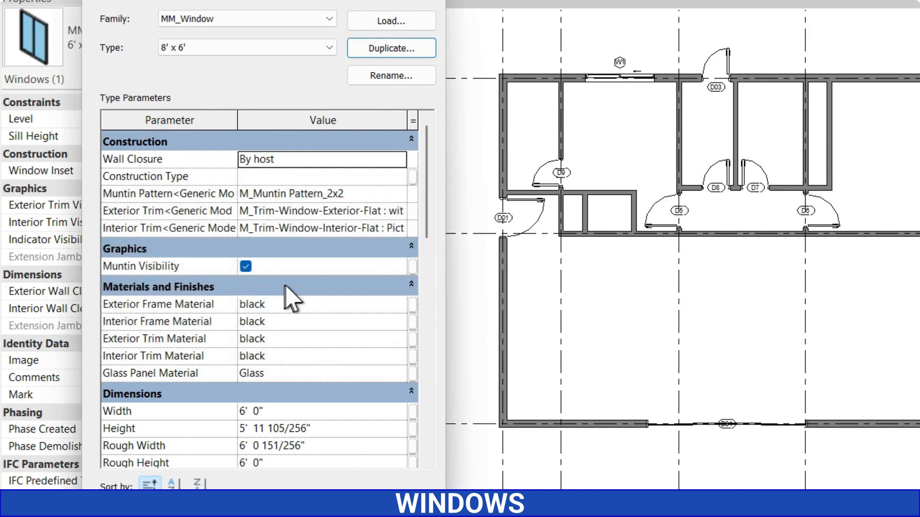
Set the width of the 8' x 6' window type to 8' and apply it to the grid E window
{"action": "scroll", "coordinate": [302, 293], "scroll_direction": "down", "scroll_amount": 1}
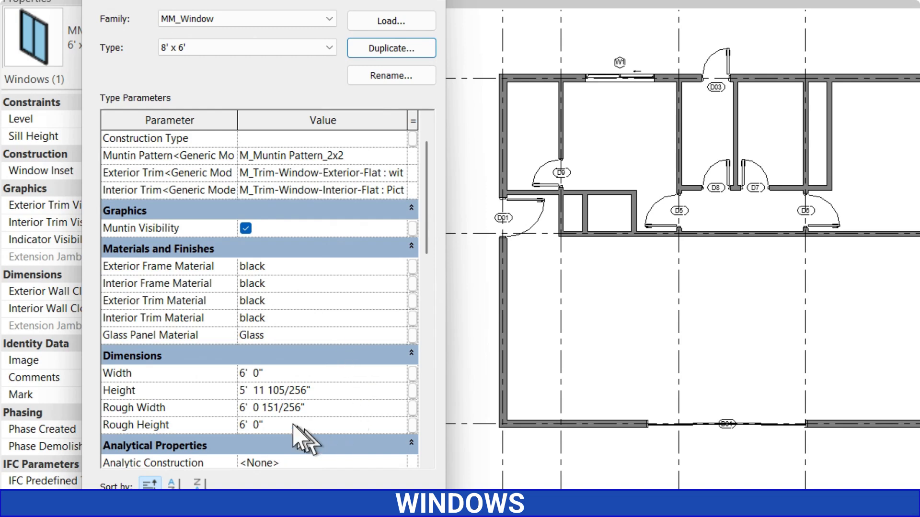
{"action": "left_click", "coordinate": [296, 373]}
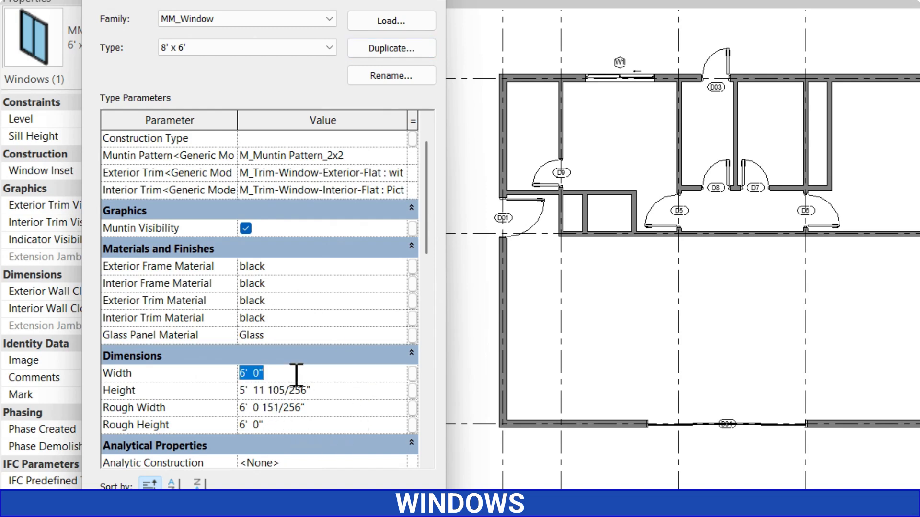
{"action": "type", "text": "8"}
{"action": "key", "text": "Return"}
{"action": "left_click", "coordinate": [205, 431]}
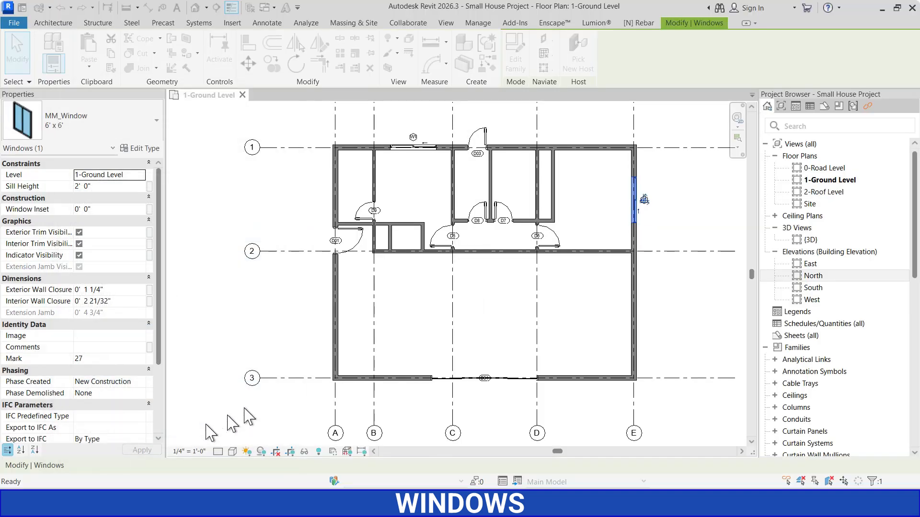
{"action": "left_click", "coordinate": [587, 198]}
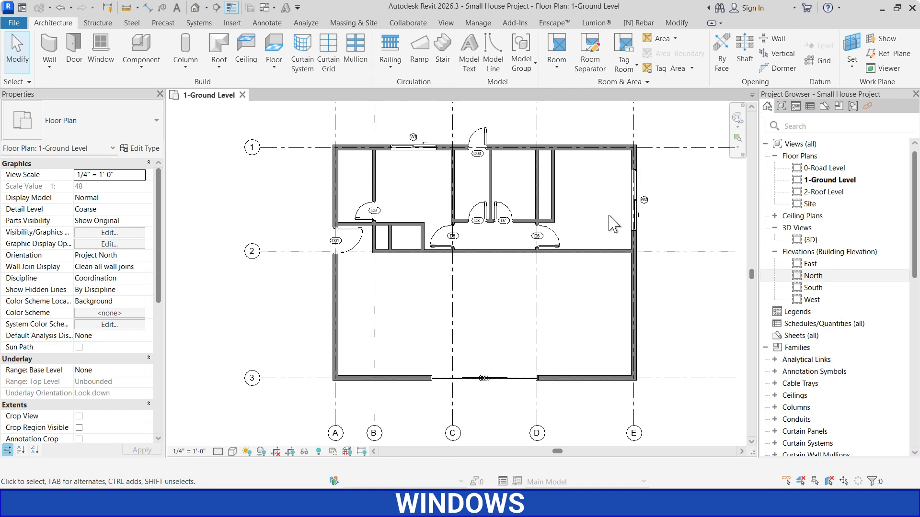
Set up the Window command with the Fixed 4' x 3' type and a sill height of 5'
{"action": "key", "text": "w"}
{"action": "key", "text": "n"}
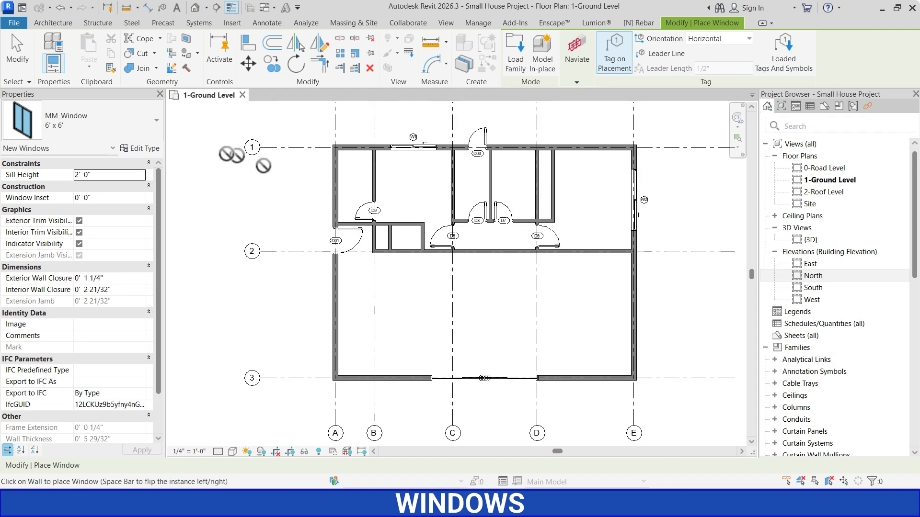
{"action": "left_click", "coordinate": [154, 127]}
{"action": "scroll", "coordinate": [50, 273], "scroll_direction": "up", "scroll_amount": 5}
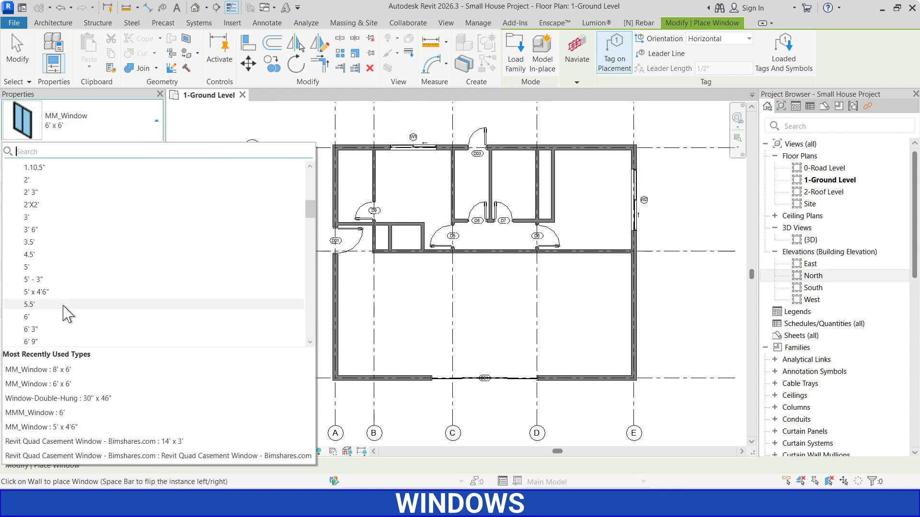
{"action": "scroll", "coordinate": [50, 273], "scroll_direction": "up", "scroll_amount": 3}
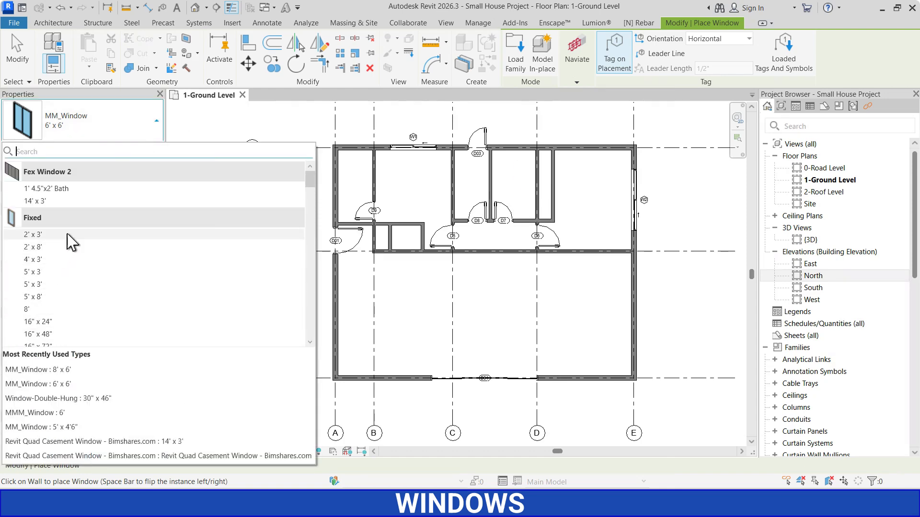
{"action": "left_click", "coordinate": [48, 260]}
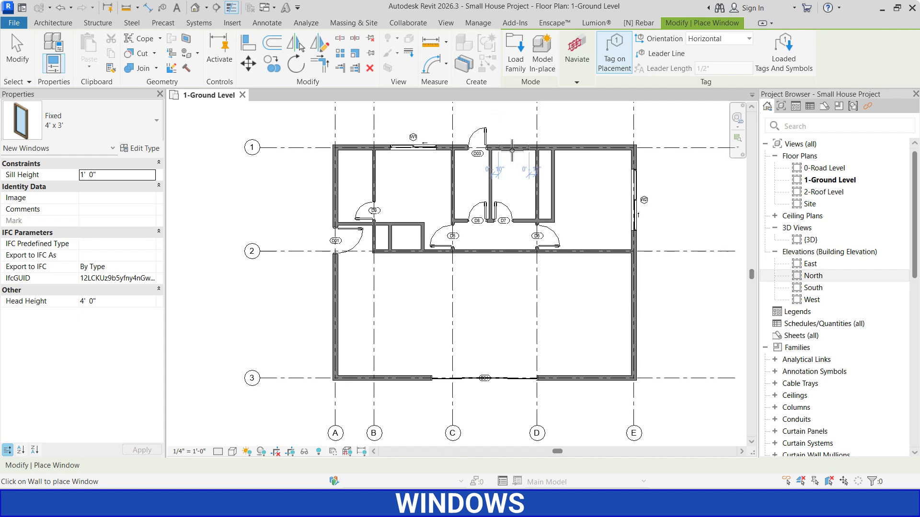
{"action": "left_click", "coordinate": [120, 164]}
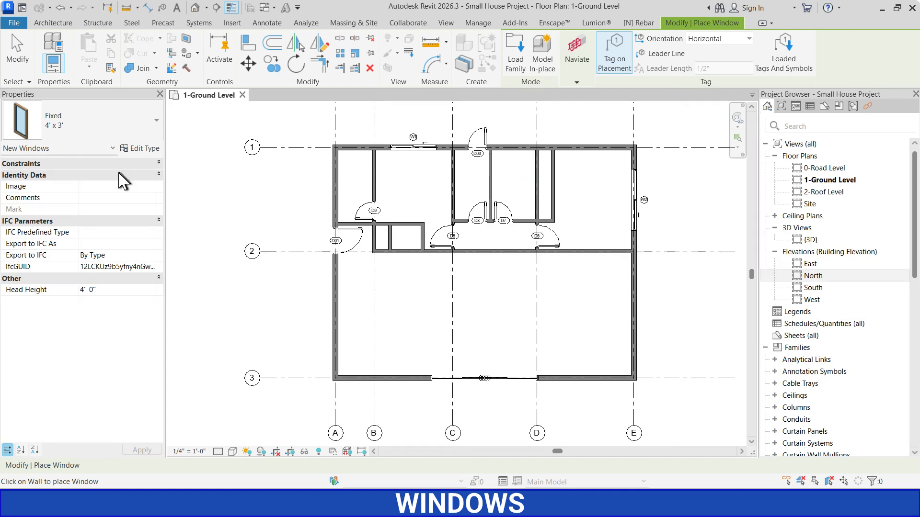
{"action": "left_click", "coordinate": [153, 164]}
{"action": "left_click", "coordinate": [124, 175]}
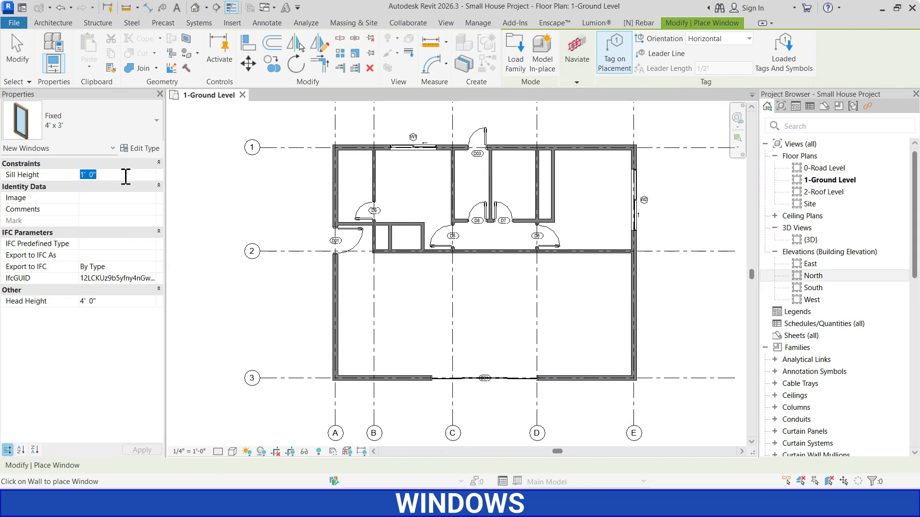
{"action": "type", "text": "5"}
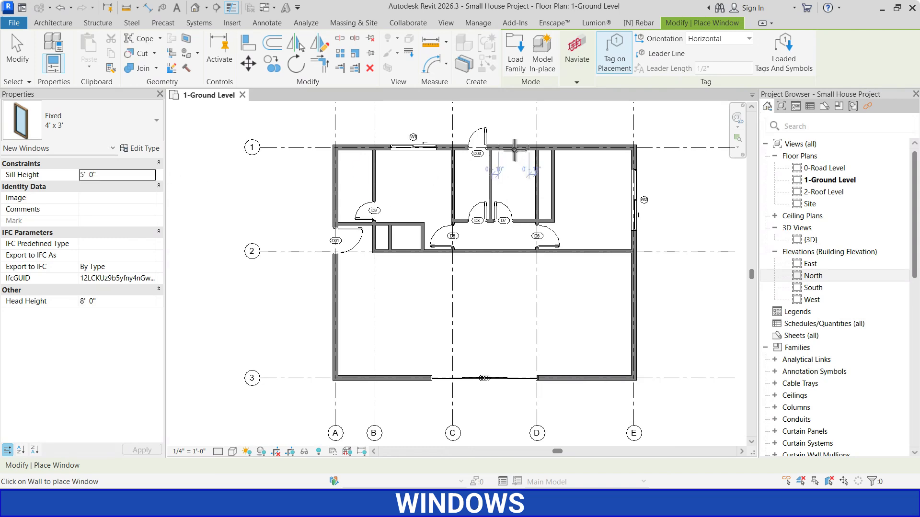
Place two Fixed 4' x 3' windows: one in the grid 1 wall just before grid D, one in the grid A wall between grids 1 and 2
{"action": "left_click", "coordinate": [513, 146]}
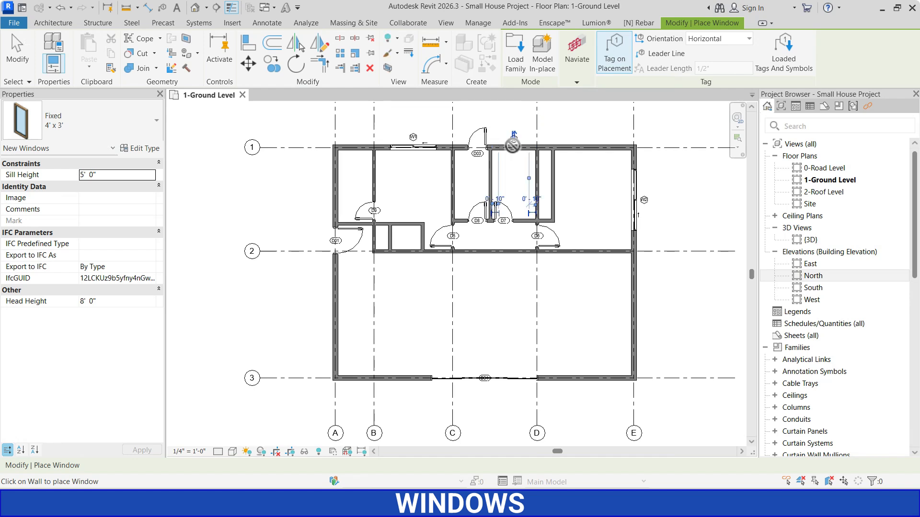
{"action": "left_click", "coordinate": [334, 195]}
{"action": "key", "text": "Escape"}
{"action": "key", "text": "Escape"}
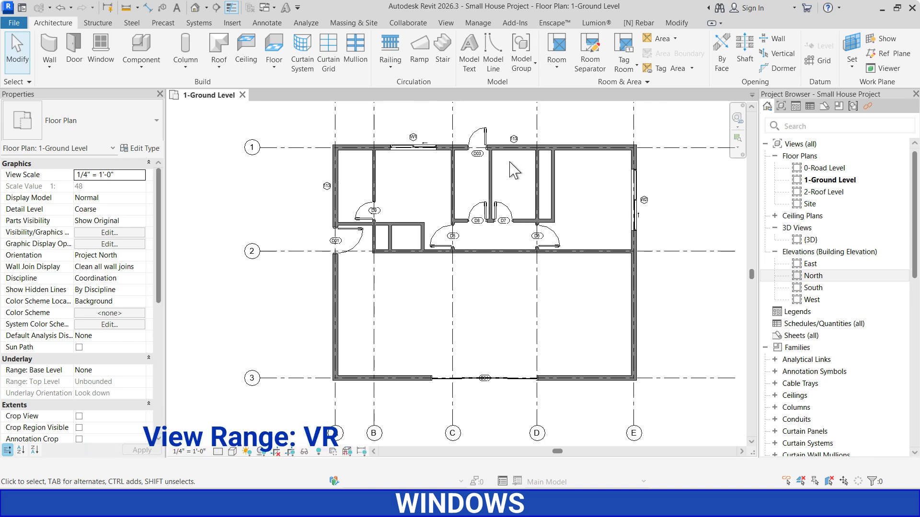
Set the floor plan's view range cut plane offset to 5' 2"
{"action": "key", "text": "v"}
{"action": "key", "text": "r"}
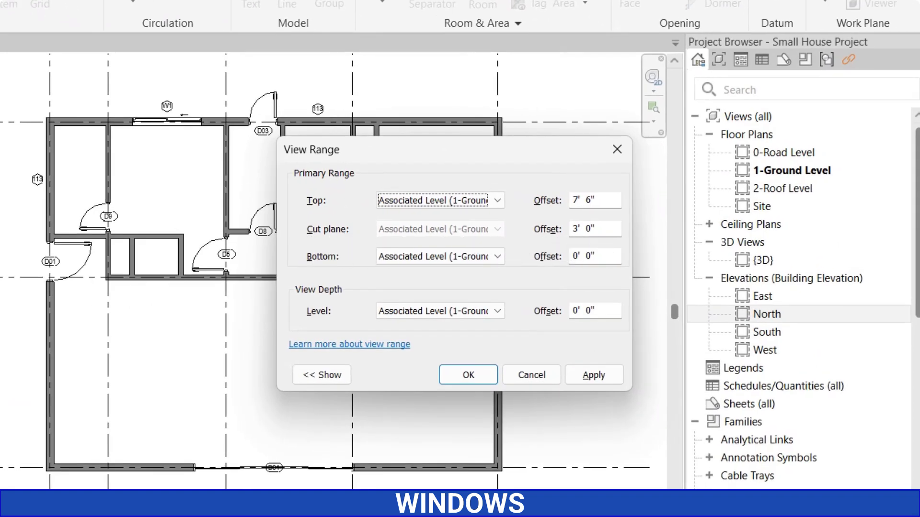
{"action": "left_click", "coordinate": [608, 229]}
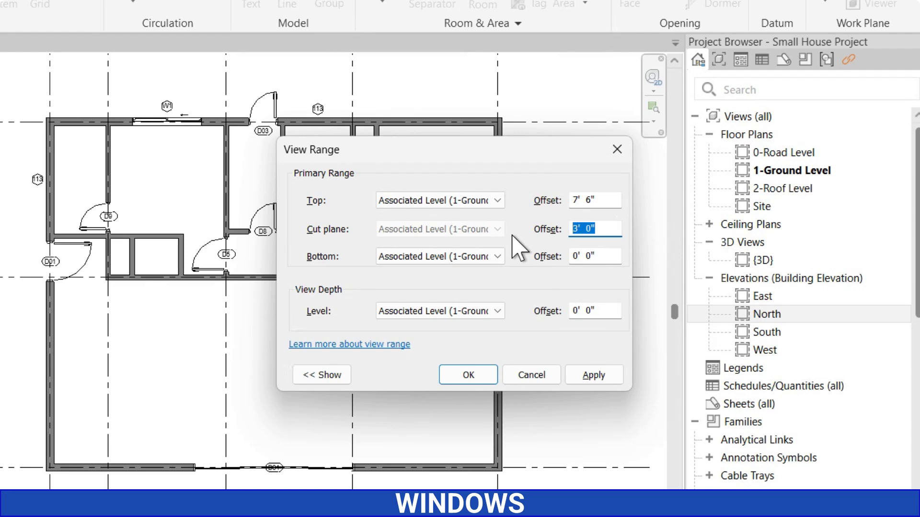
{"action": "type", "text": "5'  2"}
{"action": "left_click", "coordinate": [594, 375]}
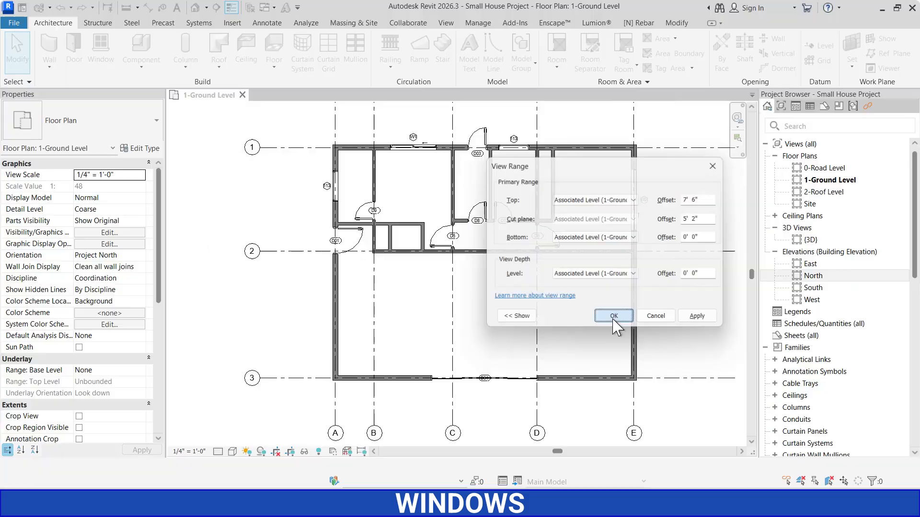
{"action": "left_click", "coordinate": [468, 375]}
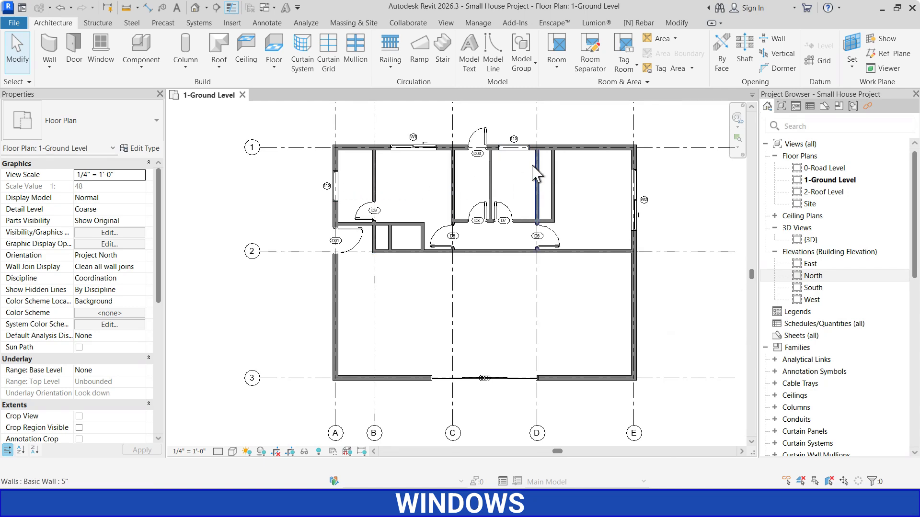
Set the distance from the grid A window to the grid 1 wall to 2'4"
{"action": "left_click", "coordinate": [510, 151]}
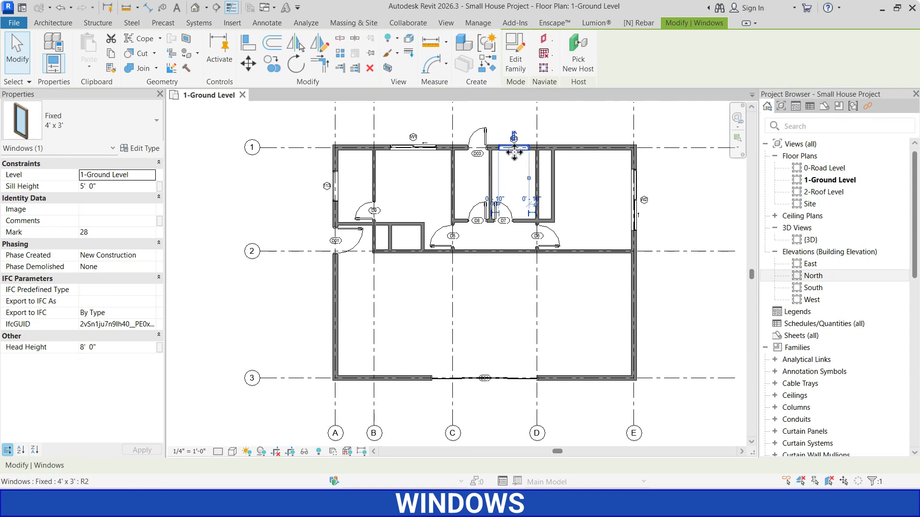
{"action": "left_click", "coordinate": [335, 186]}
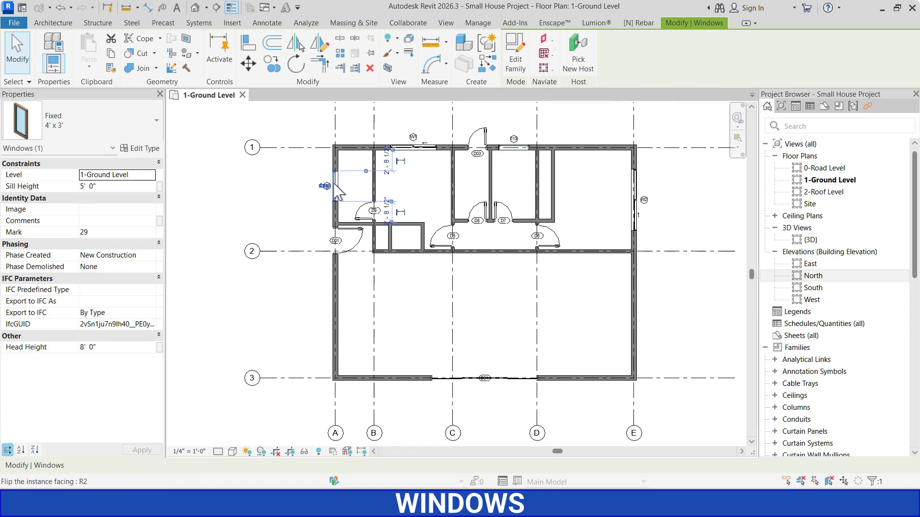
{"action": "left_click", "coordinate": [386, 161]}
{"action": "type", "text": "2'4"}
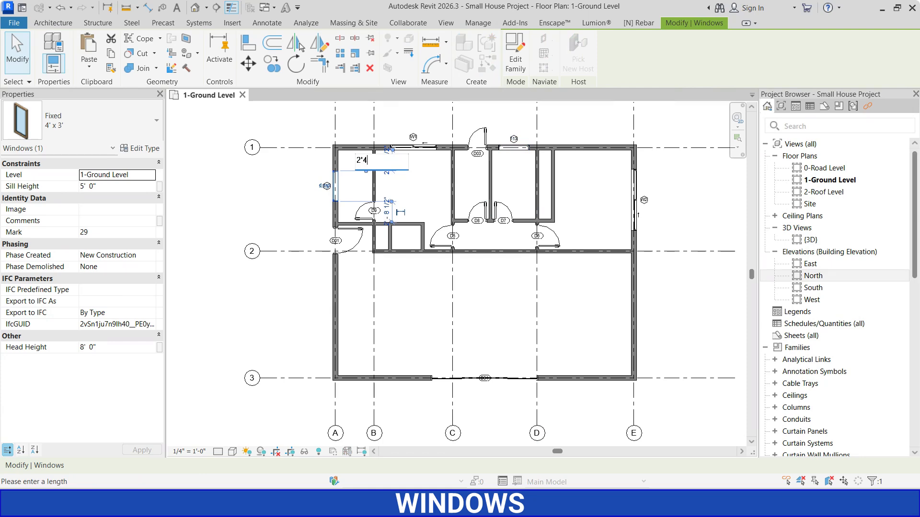
{"action": "key", "text": "Return"}
{"action": "left_click", "coordinate": [402, 179]}
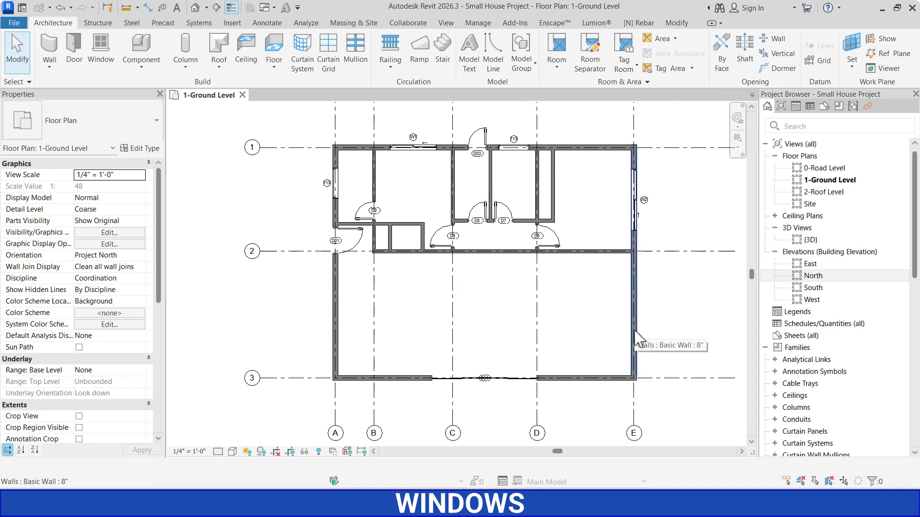
Set up the Window command with the MM_Window 5' x 4'6" type and a sill height of 3'6"
{"action": "key", "text": "w"}
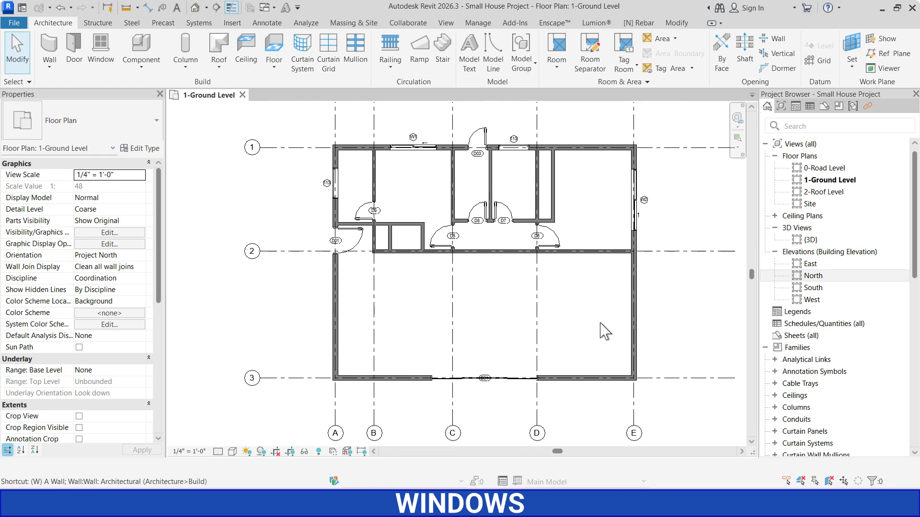
{"action": "key", "text": "n"}
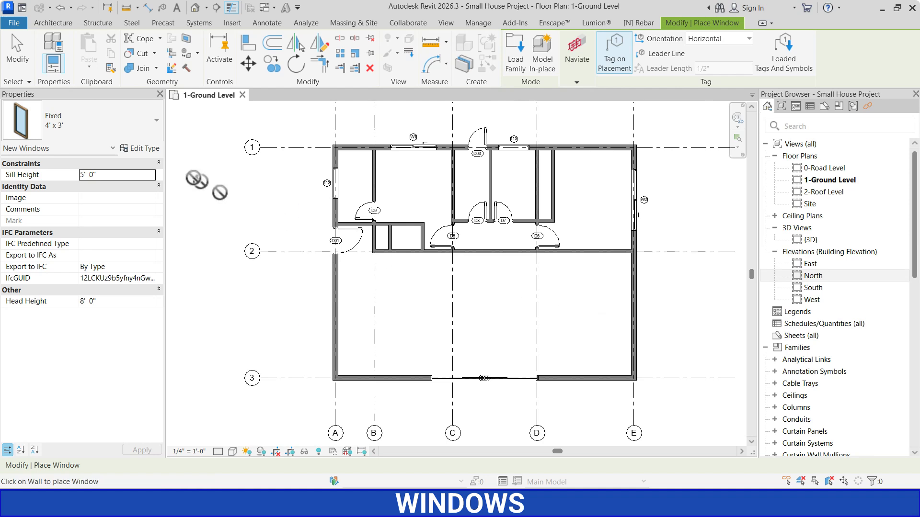
{"action": "left_click", "coordinate": [117, 130]}
{"action": "scroll", "coordinate": [74, 271], "scroll_direction": "down", "scroll_amount": 5}
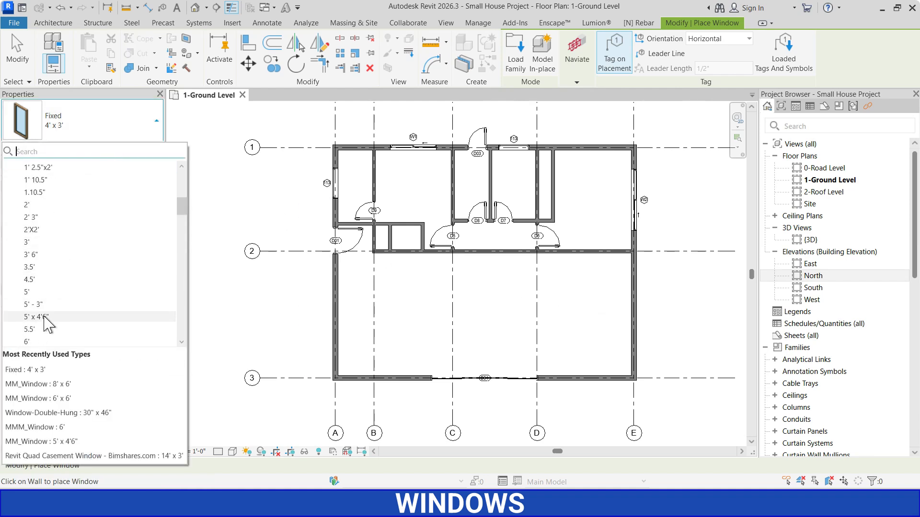
{"action": "left_click", "coordinate": [53, 317]}
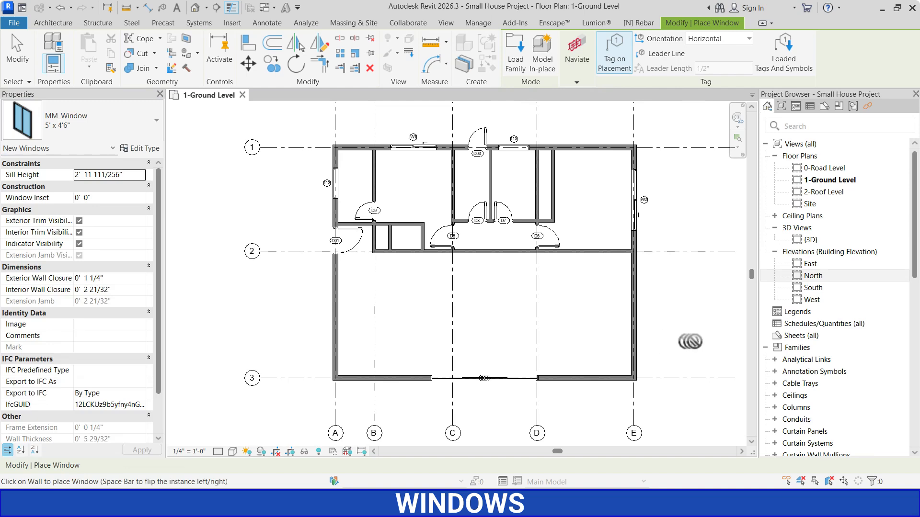
{"action": "left_click", "coordinate": [135, 175]}
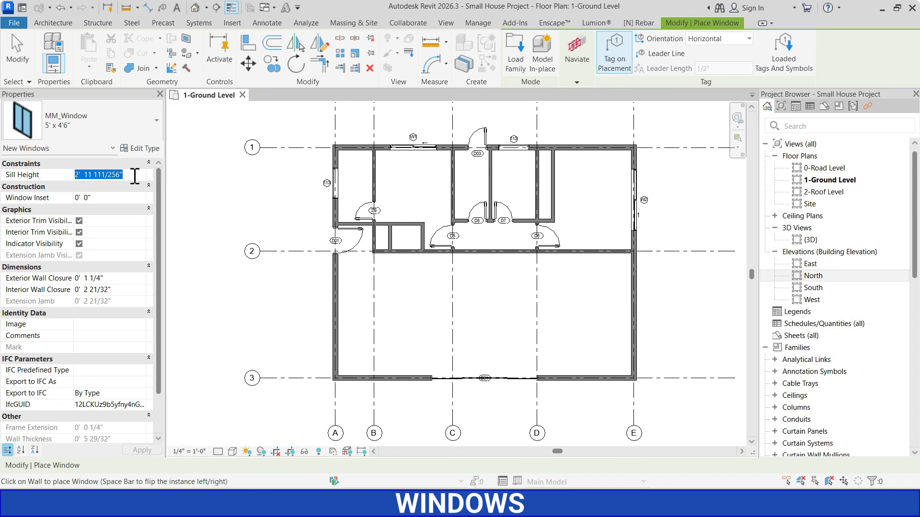
{"action": "type", "text": "3'6"}
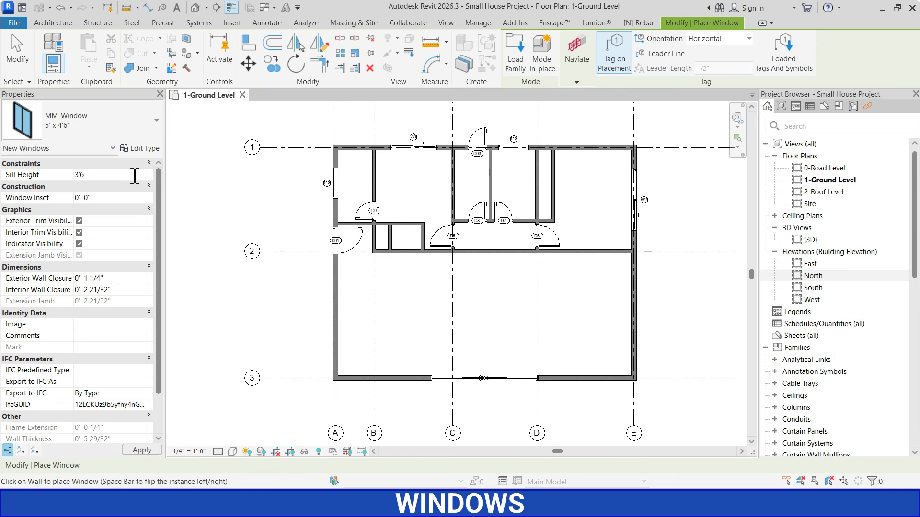
{"action": "type", "text": "al"}
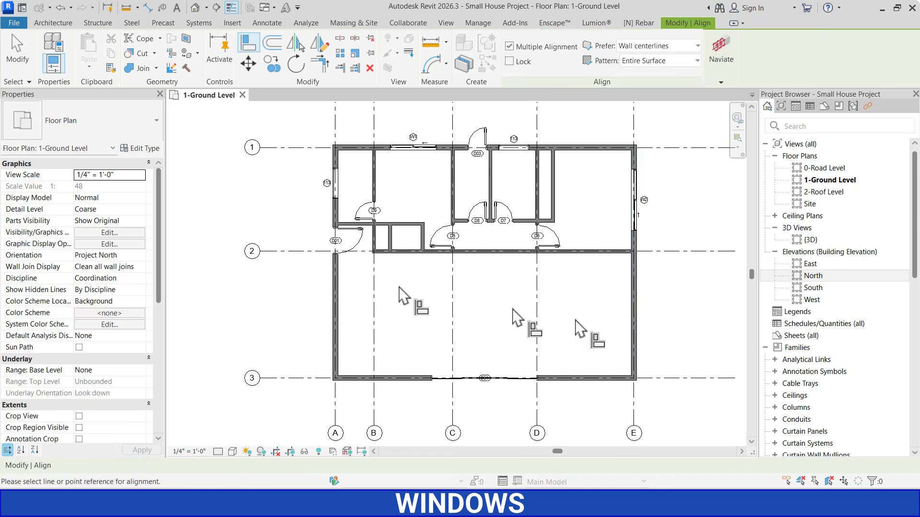
{"action": "key", "text": "Escape"}
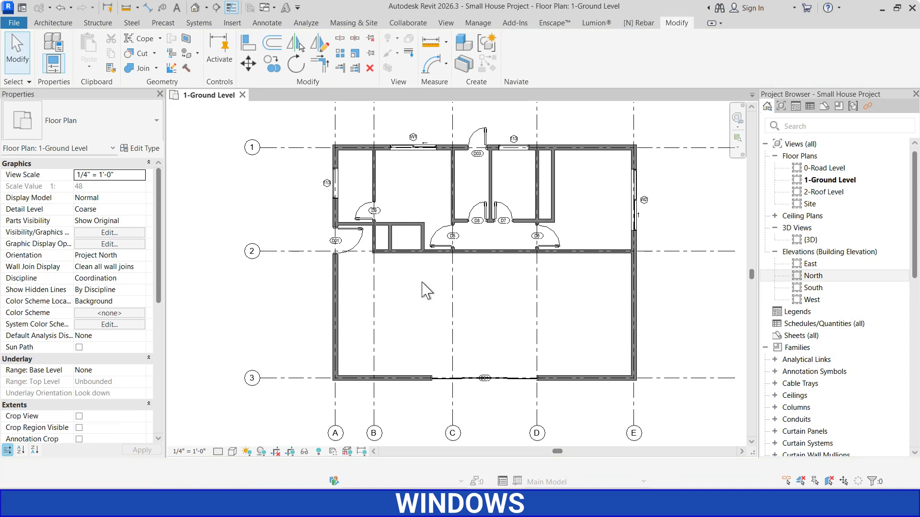
Place one MM_Window 5' x 4'6" window in the grid E wall about midway between grids 2 and 3
{"action": "key", "text": "w"}
{"action": "key", "text": "n"}
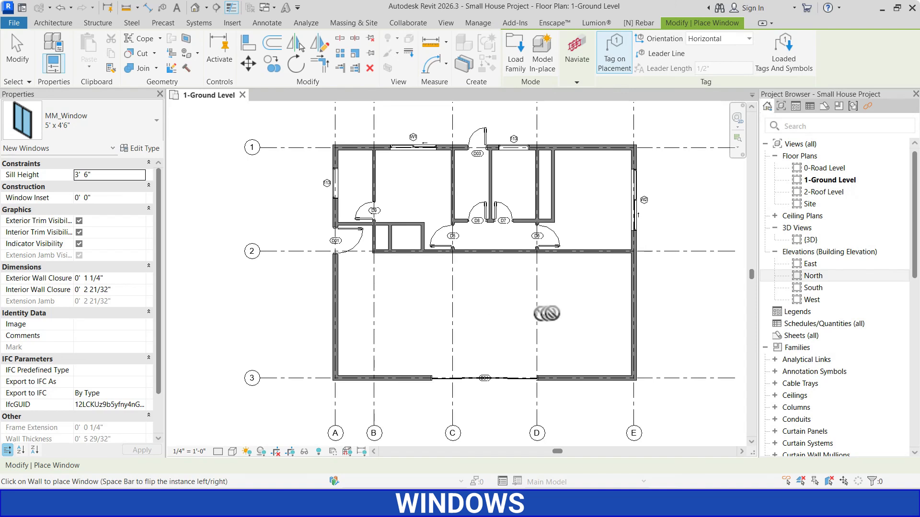
{"action": "left_click", "coordinate": [636, 315]}
{"action": "key", "text": "Escape"}
{"action": "key", "text": "Escape"}
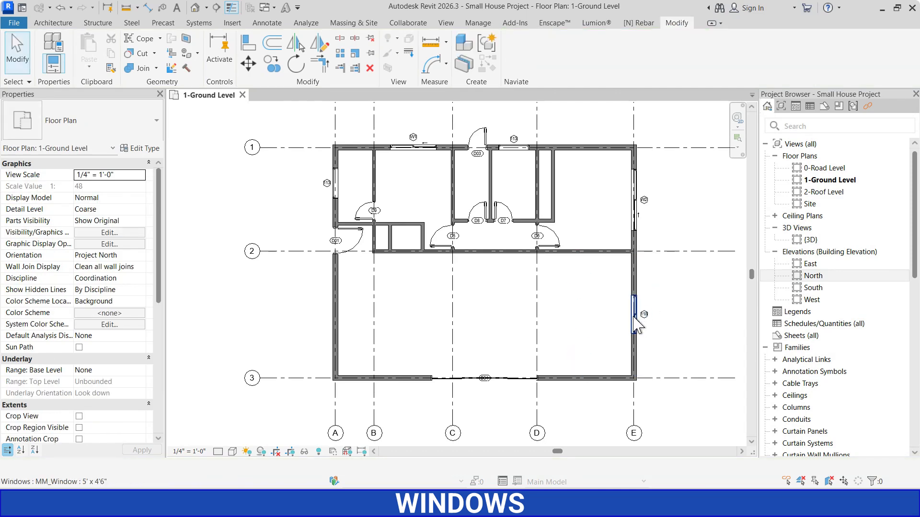
Measure the new grid E window's offset from the outer face of the grid 3 wall and set it to 5'2"
{"action": "left_click", "coordinate": [635, 314]}
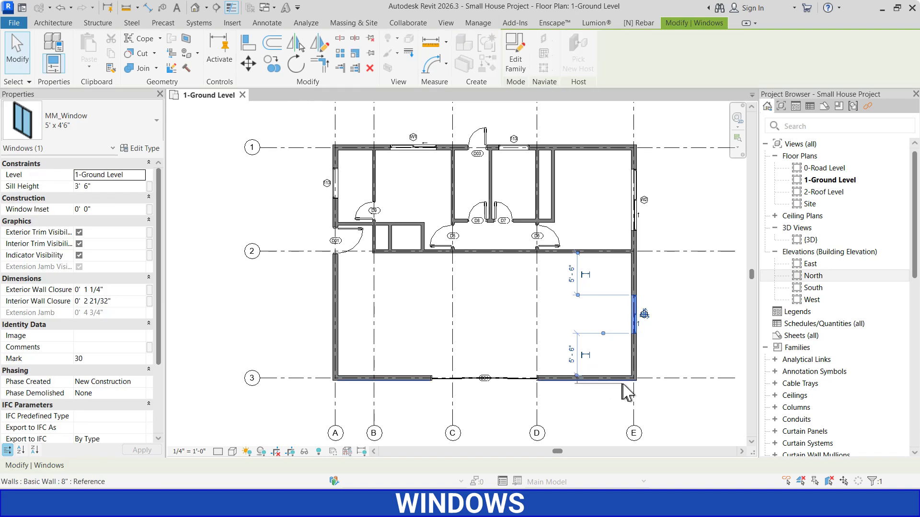
{"action": "left_click", "coordinate": [576, 376]}
{"action": "left_click", "coordinate": [571, 357]}
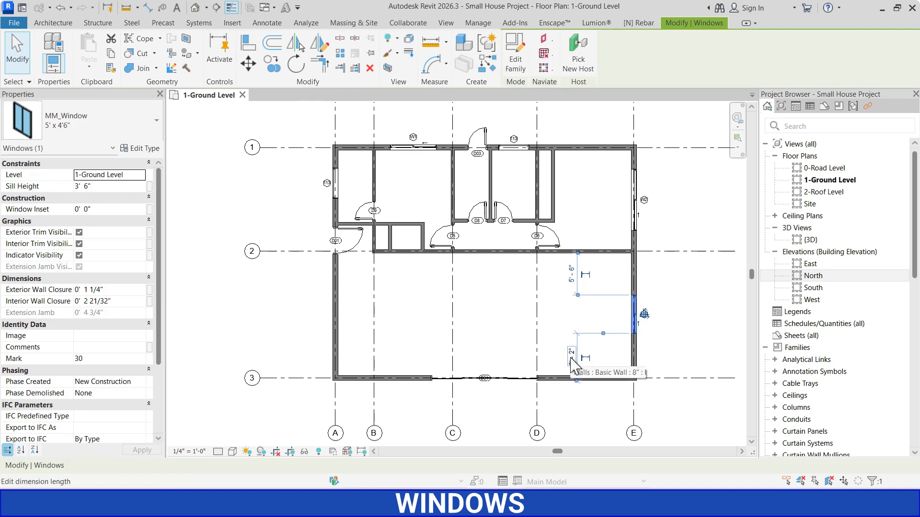
{"action": "left_click", "coordinate": [572, 363]}
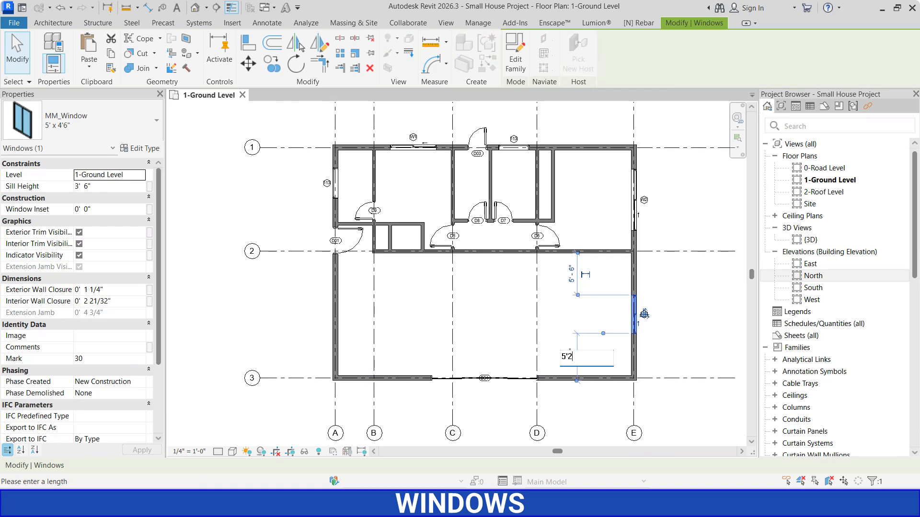
{"action": "type", "text": "5'2"}
{"action": "key", "text": "Return"}
{"action": "left_click", "coordinate": [673, 346]}
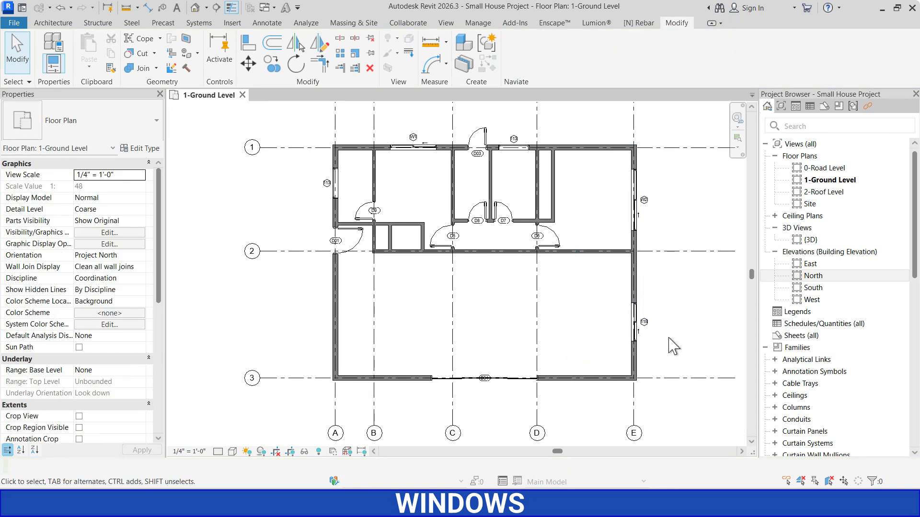
Place a Fixed 2' x 8' window in the grid A wall close to the grid 3 corner
{"action": "scroll", "coordinate": [652, 330], "scroll_direction": "up", "scroll_amount": 5}
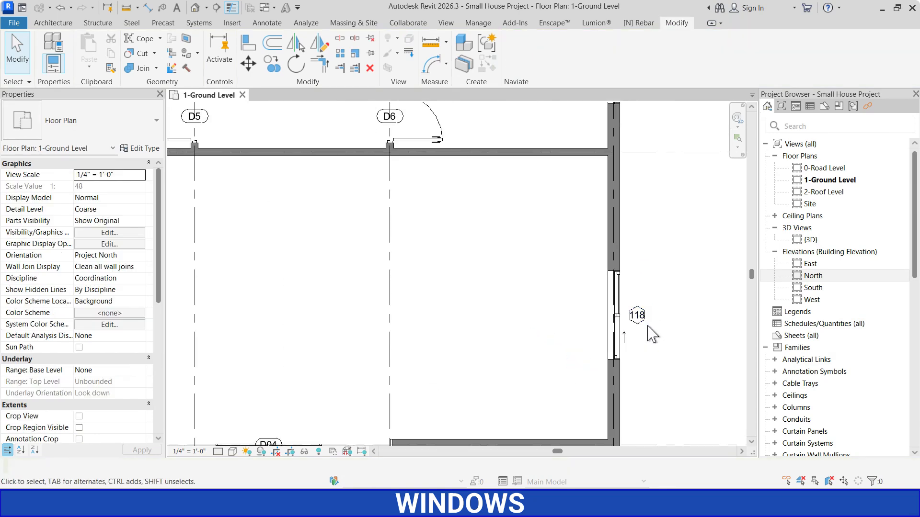
{"action": "scroll", "coordinate": [627, 311], "scroll_direction": "down", "scroll_amount": 5}
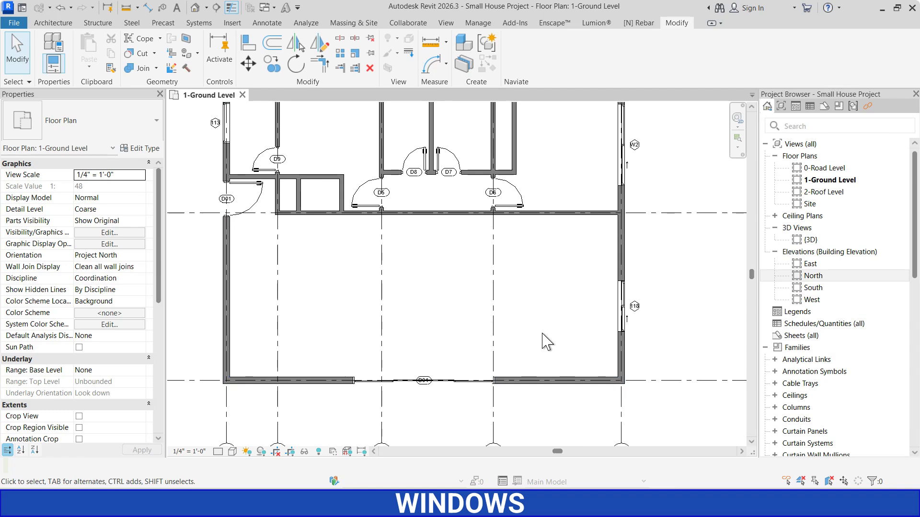
{"action": "key", "text": "w"}
{"action": "key", "text": "n"}
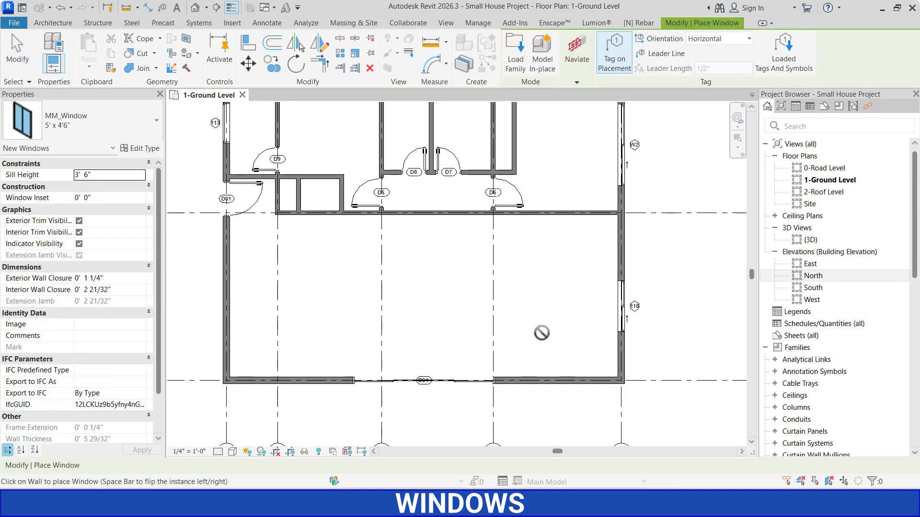
{"action": "left_click", "coordinate": [115, 124]}
{"action": "scroll", "coordinate": [55, 251], "scroll_direction": "up", "scroll_amount": 10}
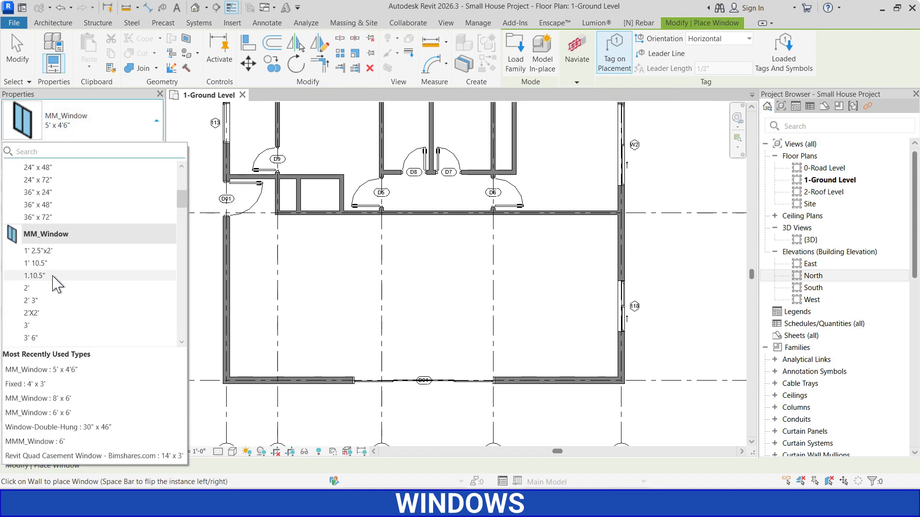
{"action": "scroll", "coordinate": [43, 258], "scroll_direction": "down", "scroll_amount": 2}
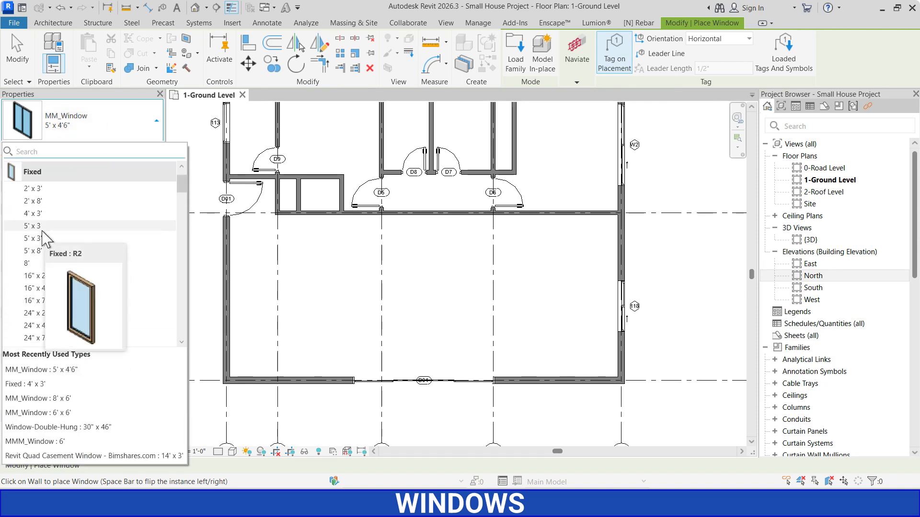
{"action": "left_click", "coordinate": [34, 201]}
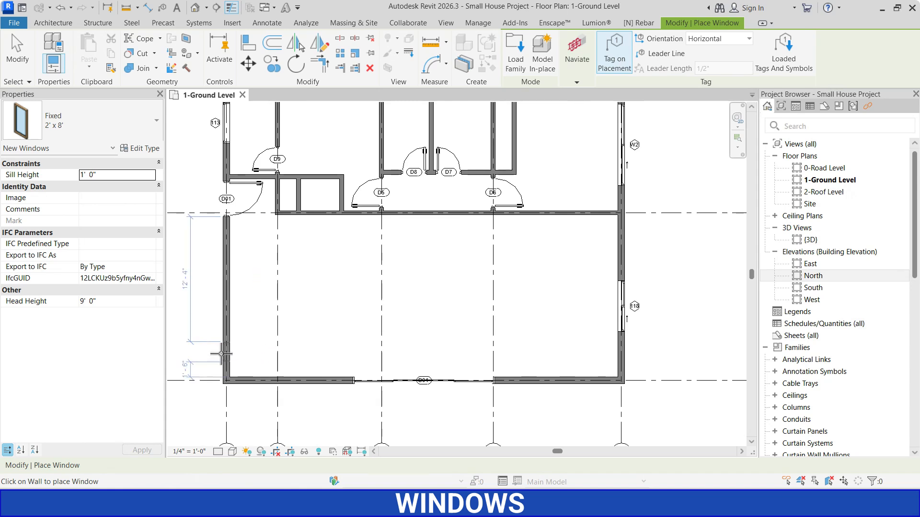
{"action": "left_click", "coordinate": [223, 353]}
{"action": "key", "text": "Escape"}
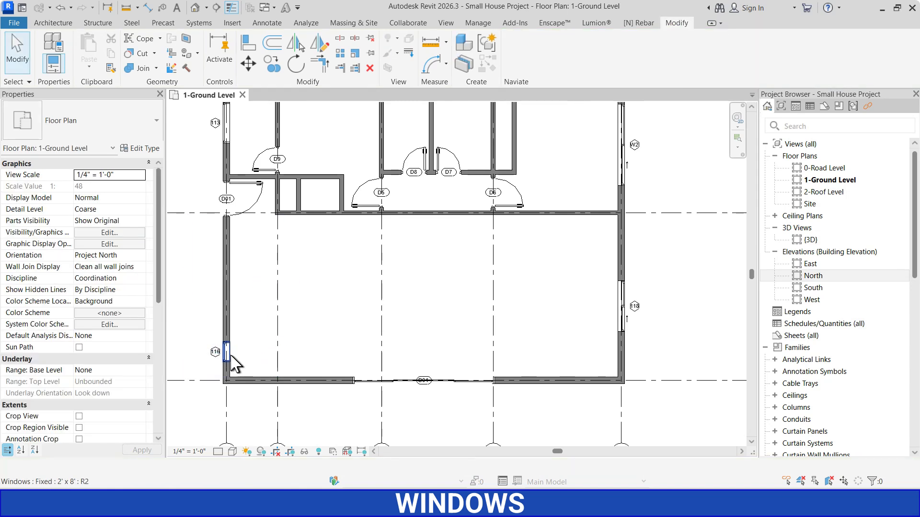
Set the distance from the 2' x 8' window to the grid 3 wall to 1'2"
{"action": "left_click", "coordinate": [233, 354]}
{"action": "left_click", "coordinate": [278, 366]}
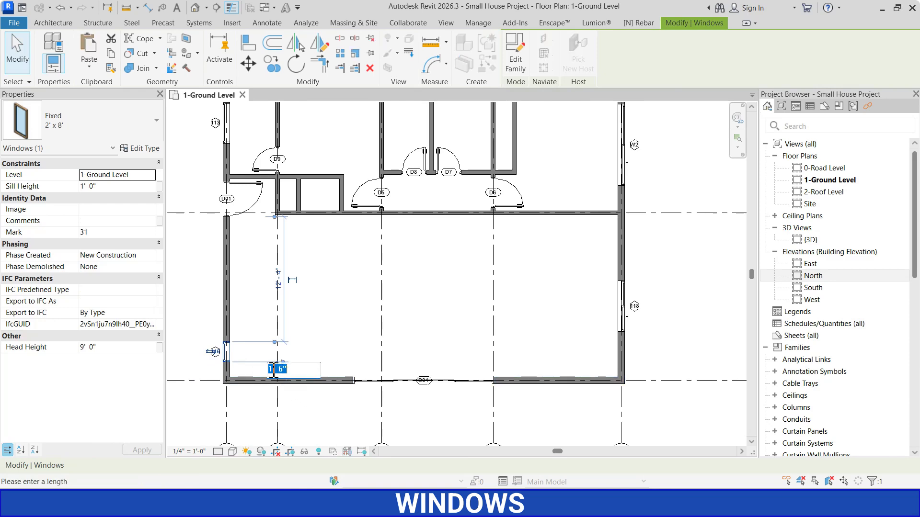
{"action": "type", "text": "1'2"}
{"action": "key", "text": "Return"}
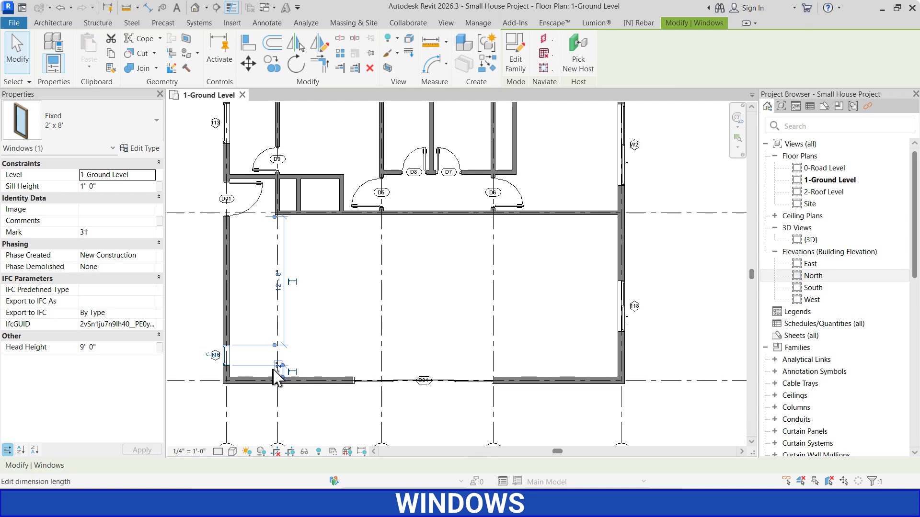
{"action": "left_click", "coordinate": [335, 355]}
Place a Fixed 5' x 8' window with a sill height of 0 in the grid 3 wall between grid A and the sliding door
{"action": "key", "text": "w"}
{"action": "key", "text": "n"}
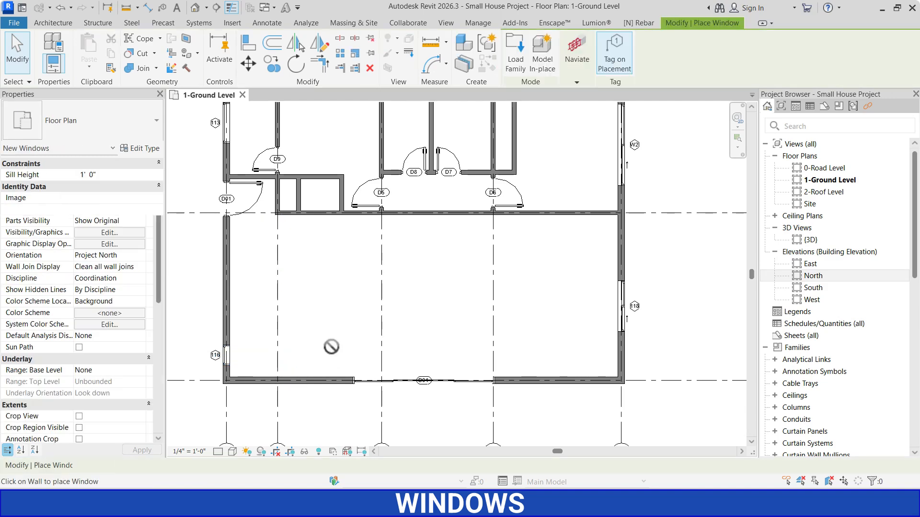
{"action": "left_click", "coordinate": [144, 121]}
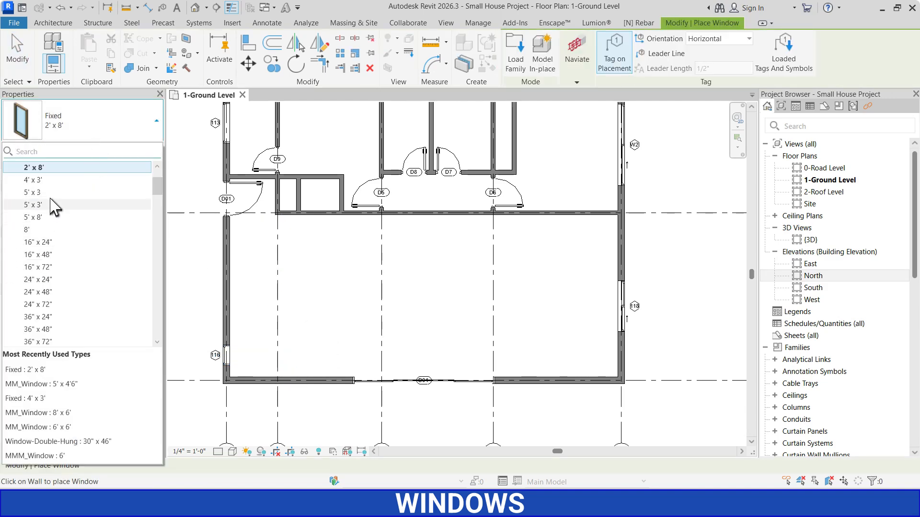
{"action": "mouse_move", "coordinate": [41, 219]}
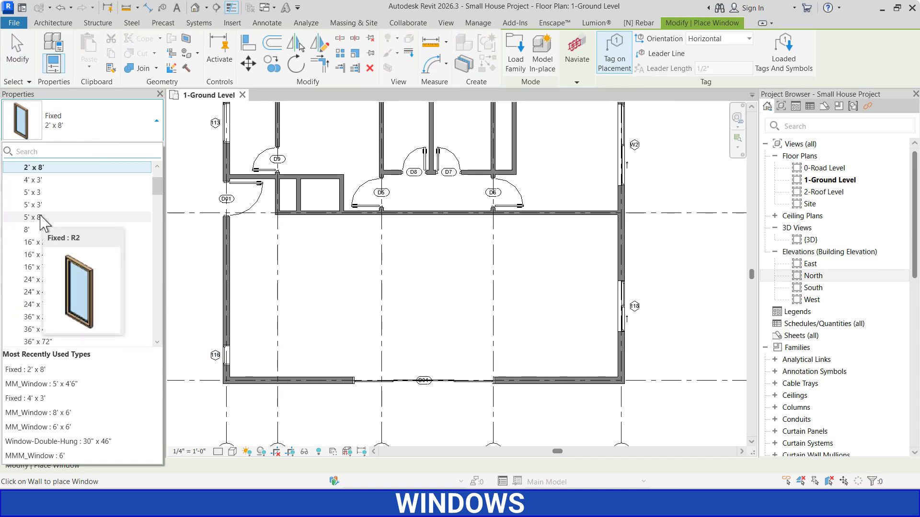
{"action": "left_click", "coordinate": [37, 218]}
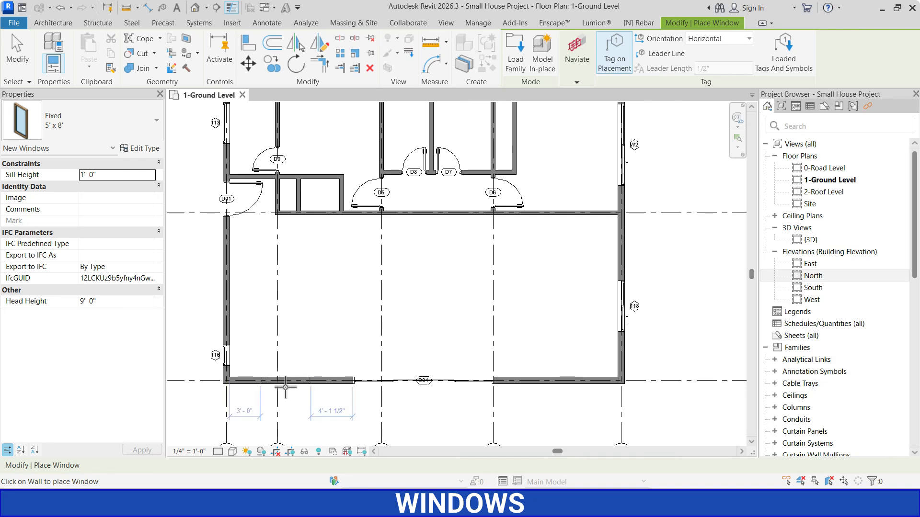
{"action": "left_click", "coordinate": [113, 174]}
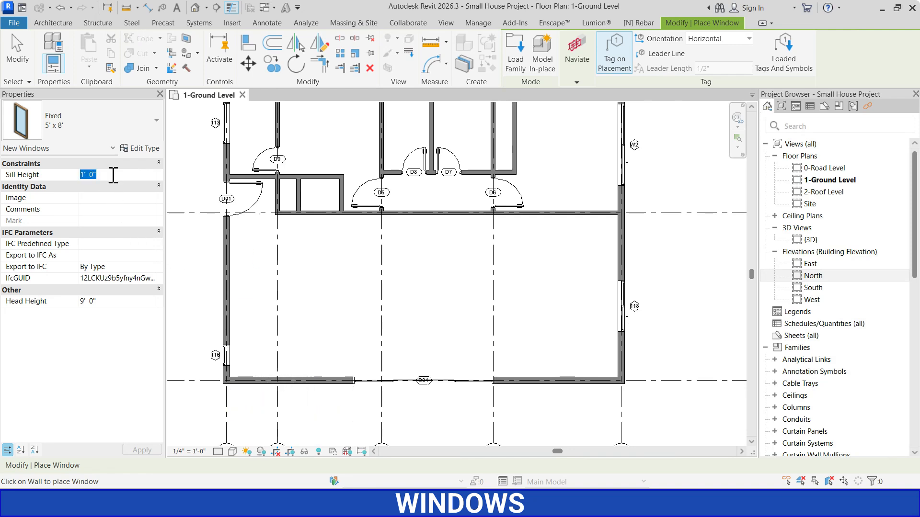
{"action": "type", "text": "0"}
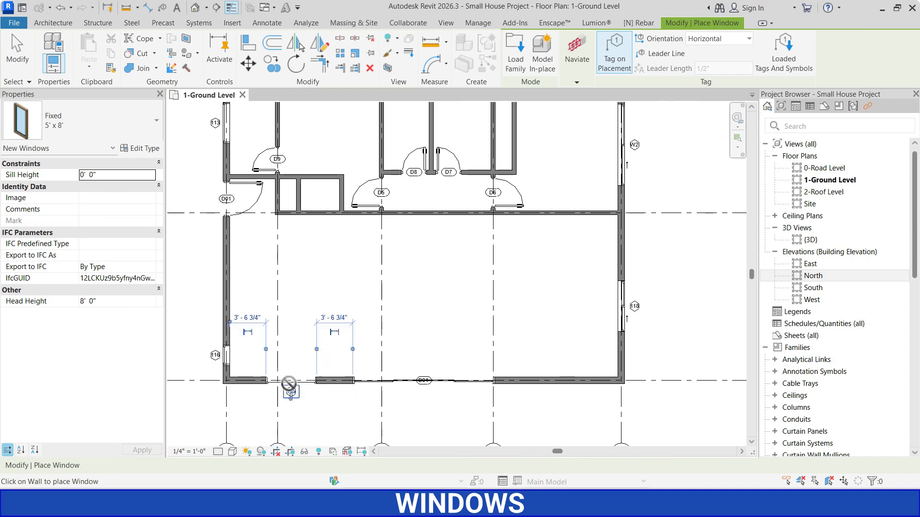
{"action": "left_click", "coordinate": [290, 381]}
{"action": "key", "text": "Escape"}
Set the distance from the 5' x 8' window to the sliding door to 3'7"
{"action": "left_click", "coordinate": [334, 318]}
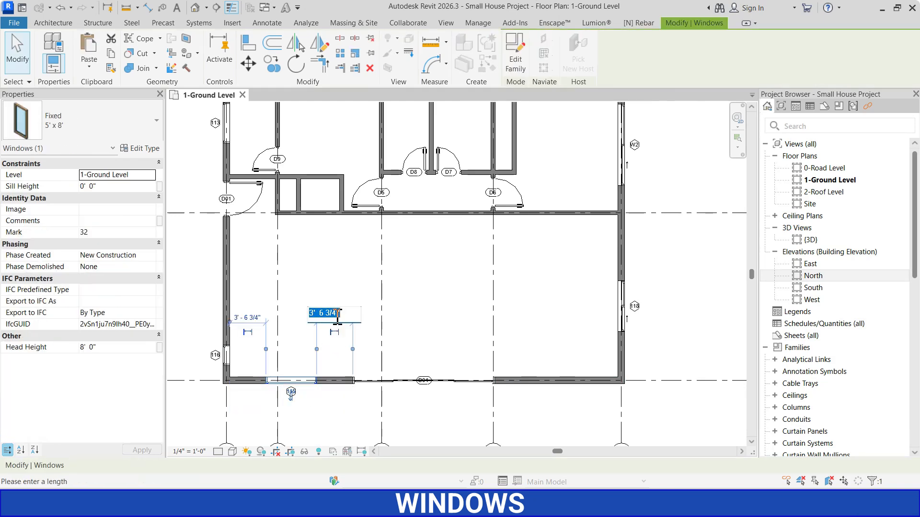
{"action": "type", "text": "3"}
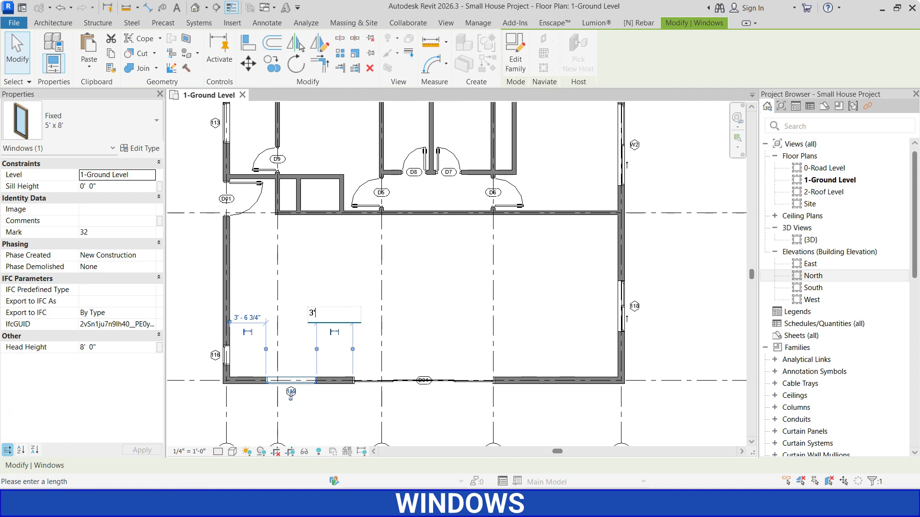
{"action": "type", "text": "' - 7"}
{"action": "key", "text": "Return"}
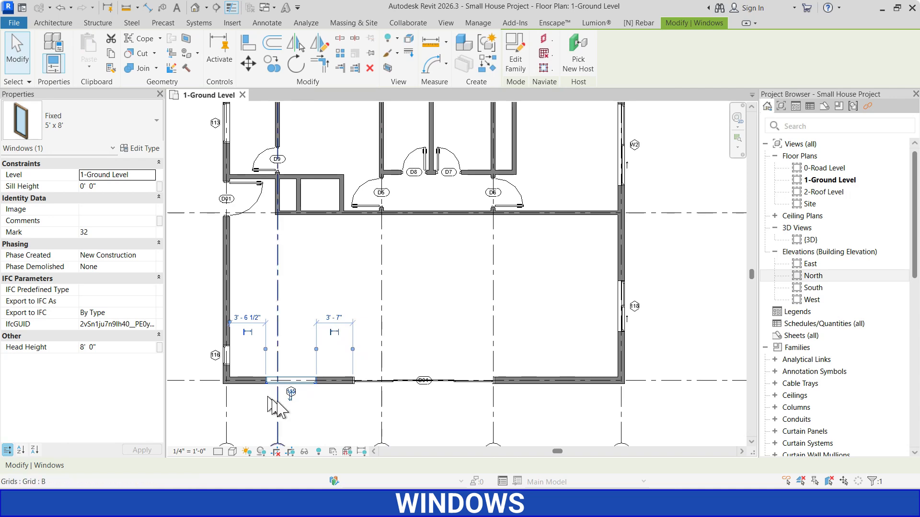
{"action": "left_click", "coordinate": [309, 412]}
Mirror the Fixed 5' x 8' window in the grid 3 wall about a vertical axis through the sliding door's midpoint
{"action": "left_click", "coordinate": [303, 382]}
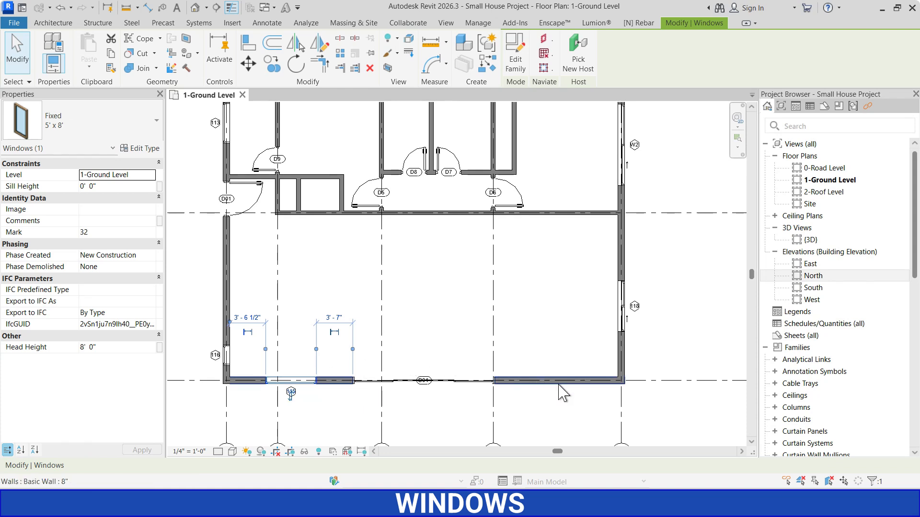
{"action": "left_click", "coordinate": [319, 48]}
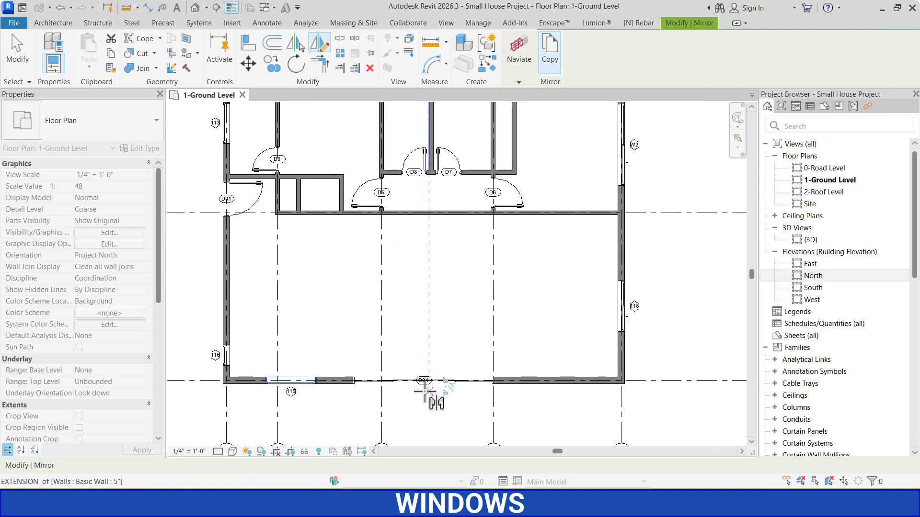
{"action": "scroll", "coordinate": [424, 383], "scroll_direction": "up", "scroll_amount": 5}
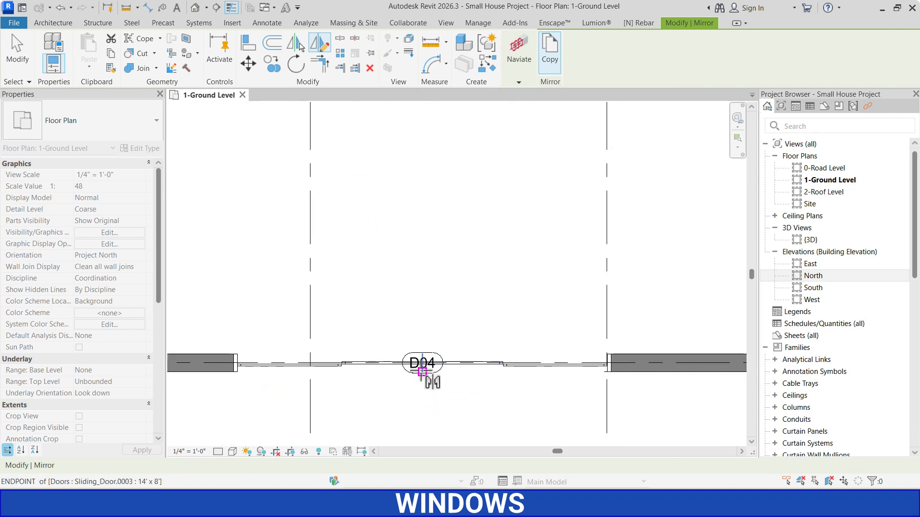
{"action": "left_click", "coordinate": [422, 372]}
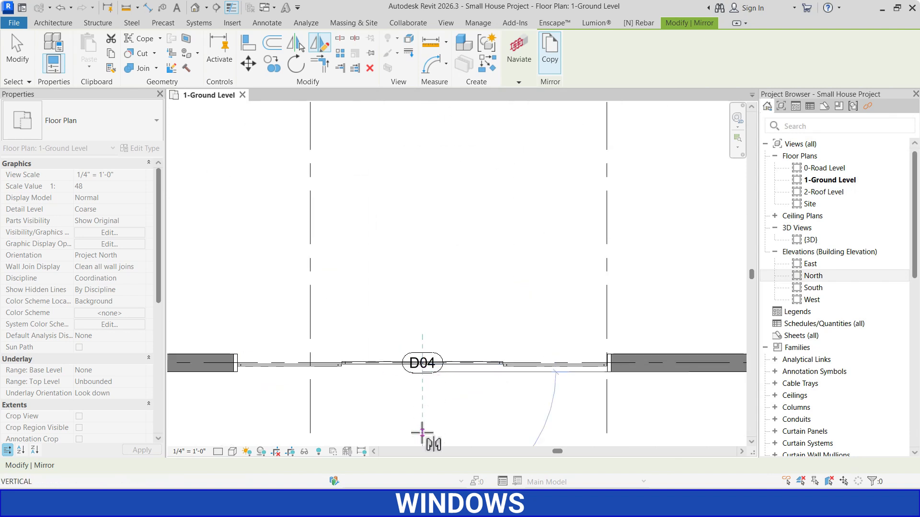
{"action": "left_click", "coordinate": [423, 430]}
{"action": "scroll", "coordinate": [433, 304], "scroll_direction": "down", "scroll_amount": 5}
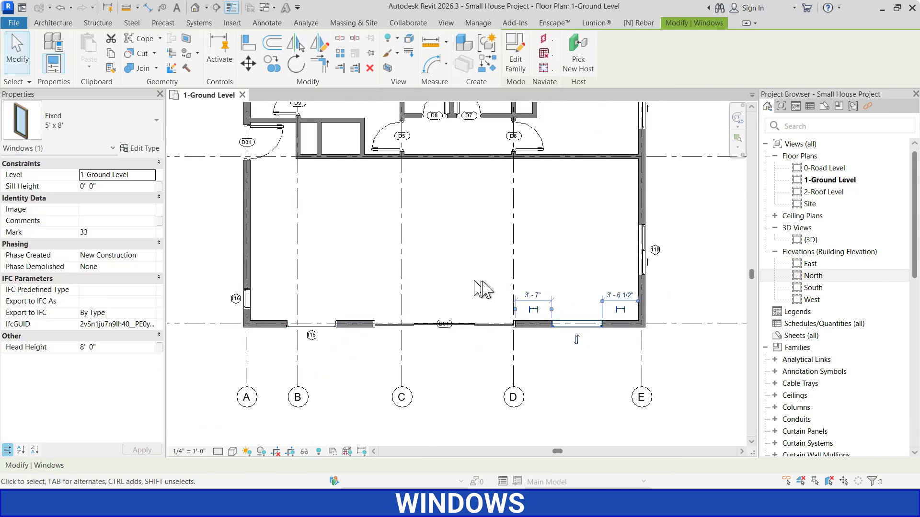
{"action": "left_click", "coordinate": [445, 285]}
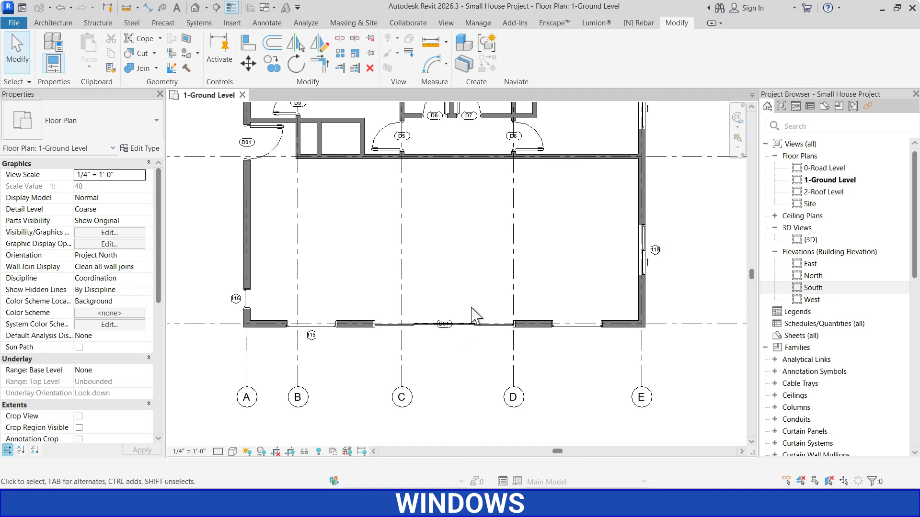
In the South elevation, place a Fixed 5' x 3' window above the 5' x 8' window near grid B and delete its tag
{"action": "double_click", "coordinate": [814, 288]}
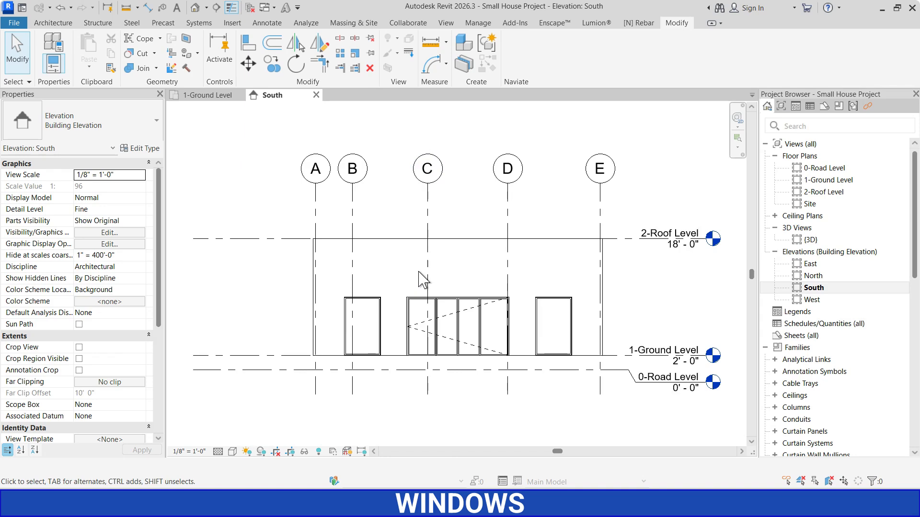
{"action": "key", "text": "w"}
{"action": "key", "text": "n"}
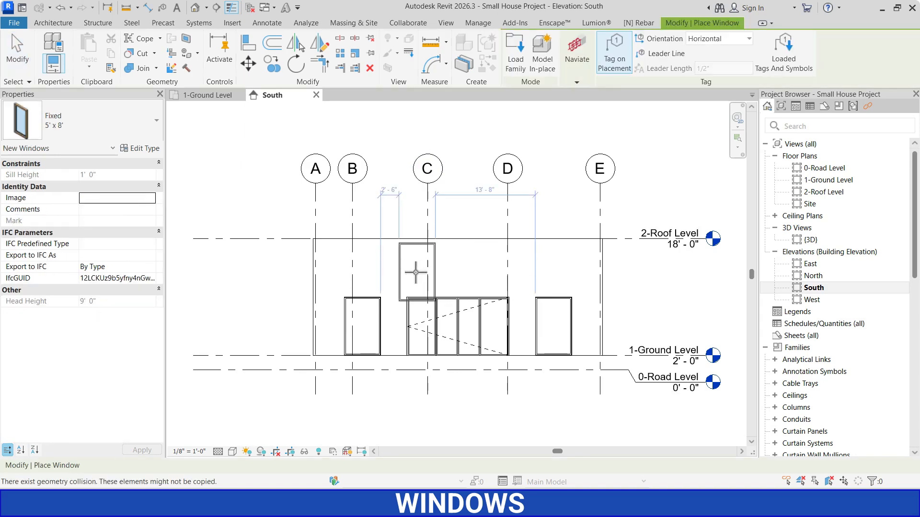
{"action": "left_click", "coordinate": [123, 135]}
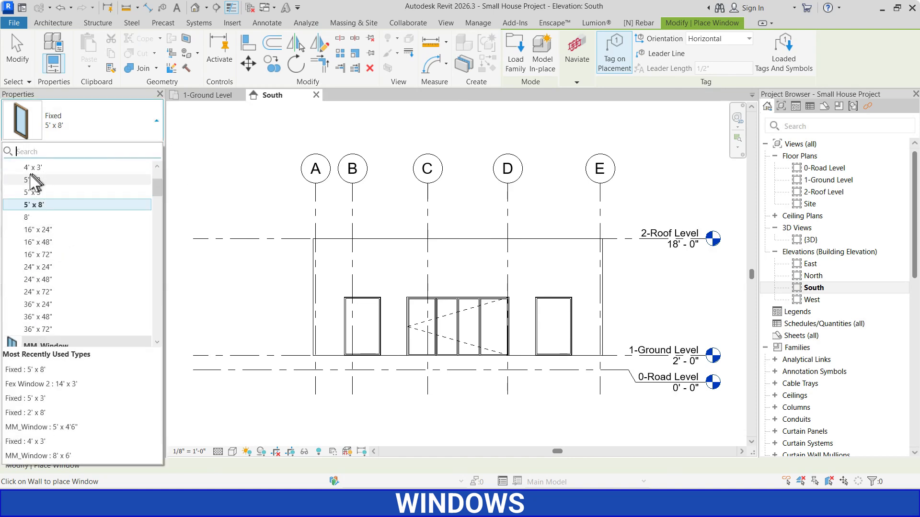
{"action": "left_click", "coordinate": [34, 192]}
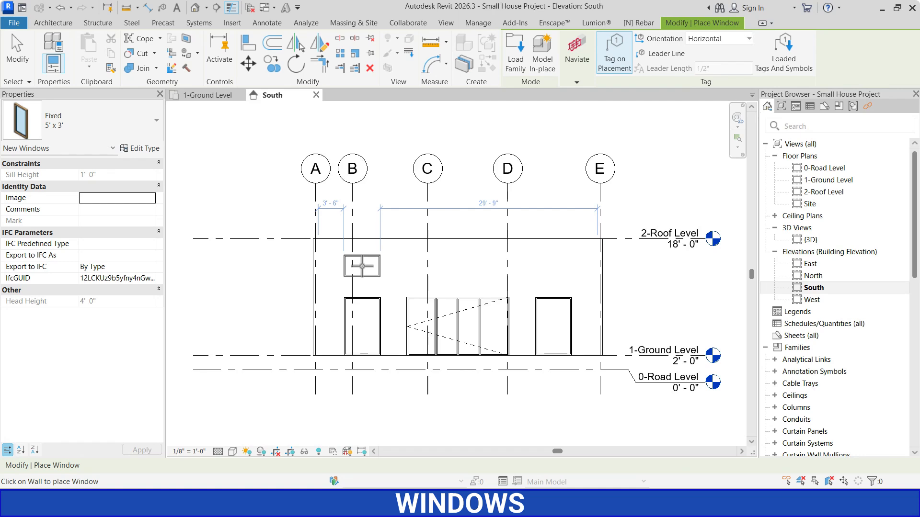
{"action": "scroll", "coordinate": [362, 265], "scroll_direction": "up", "scroll_amount": 2}
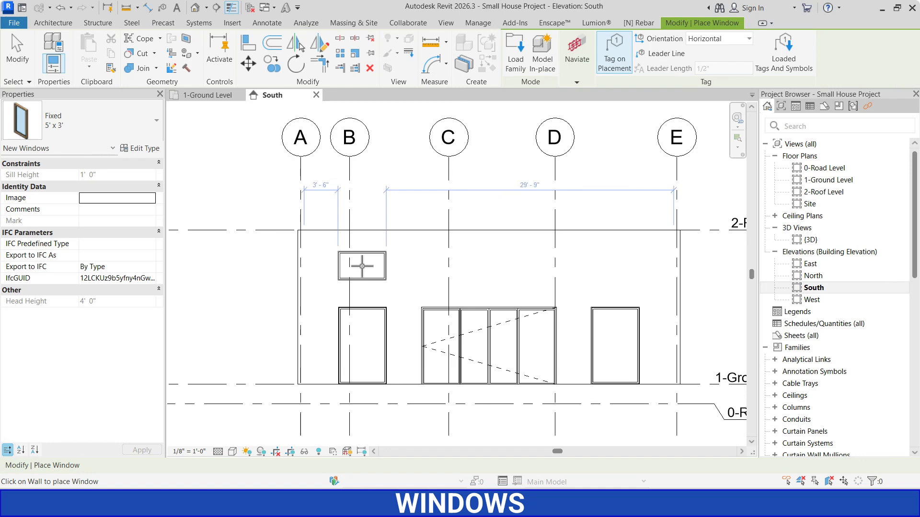
{"action": "left_click", "coordinate": [361, 266]}
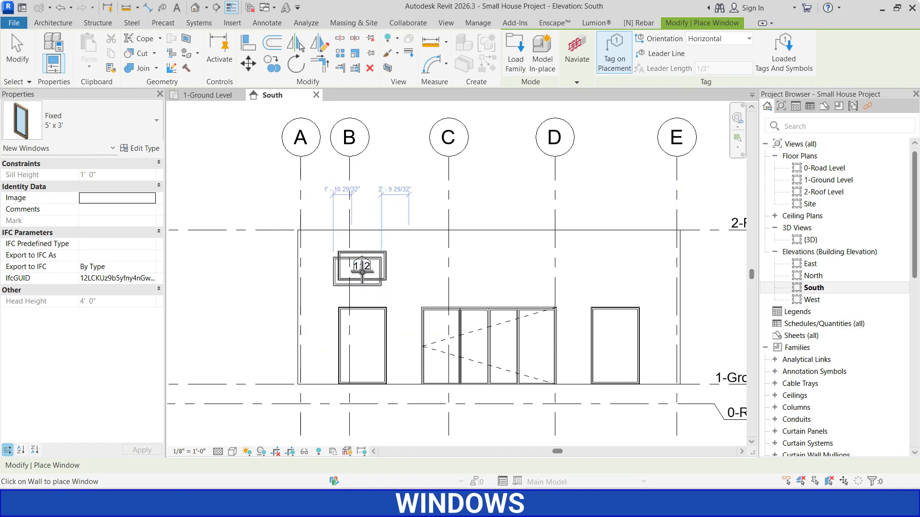
{"action": "key", "text": "Escape"}
{"action": "key", "text": "Escape"}
{"action": "left_click", "coordinate": [364, 276]}
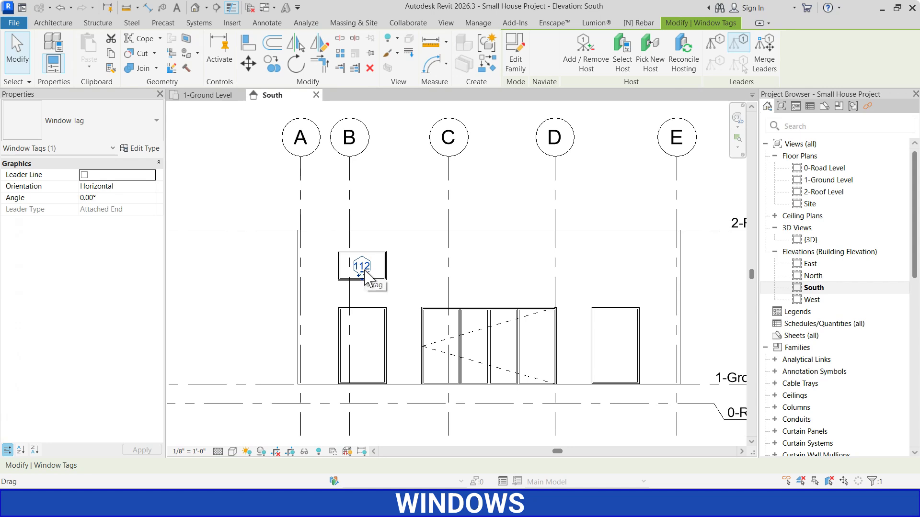
{"action": "key", "text": "Delete"}
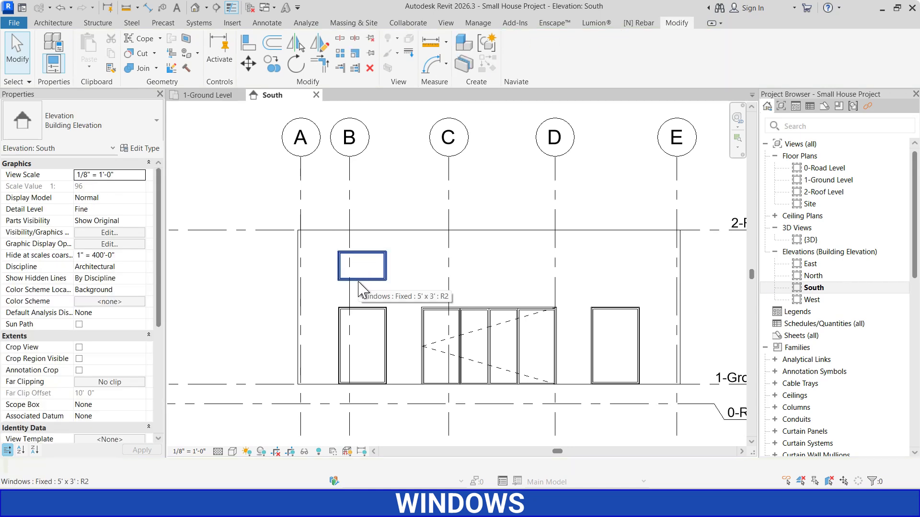
Align the left edge of the 5' x 3' window with the left edge of the 5' x 8' window below it
{"action": "key", "text": "a"}
{"action": "key", "text": "l"}
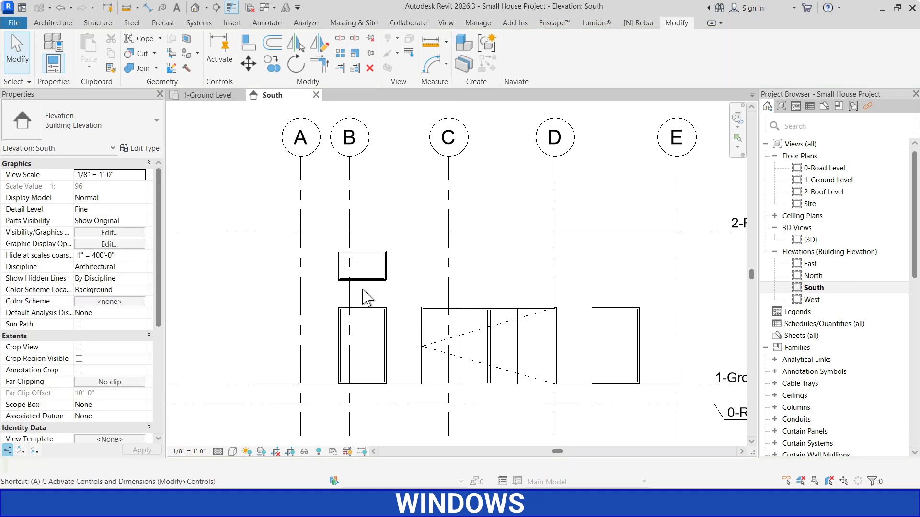
{"action": "left_click", "coordinate": [339, 329]}
{"action": "left_click", "coordinate": [337, 317]}
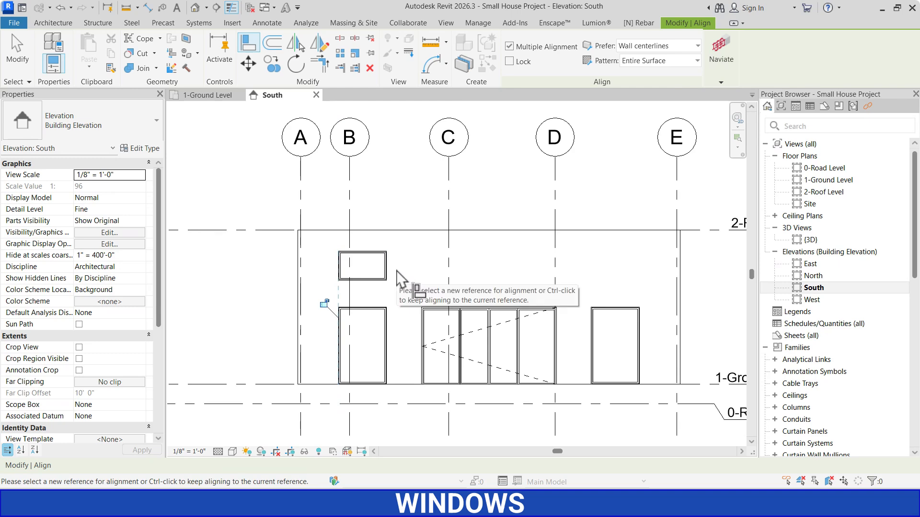
{"action": "key", "text": "Escape"}
{"action": "key", "text": "Escape"}
Set the sill height of the 5' x 3' window near grid B to 11'
{"action": "left_click", "coordinate": [382, 277]}
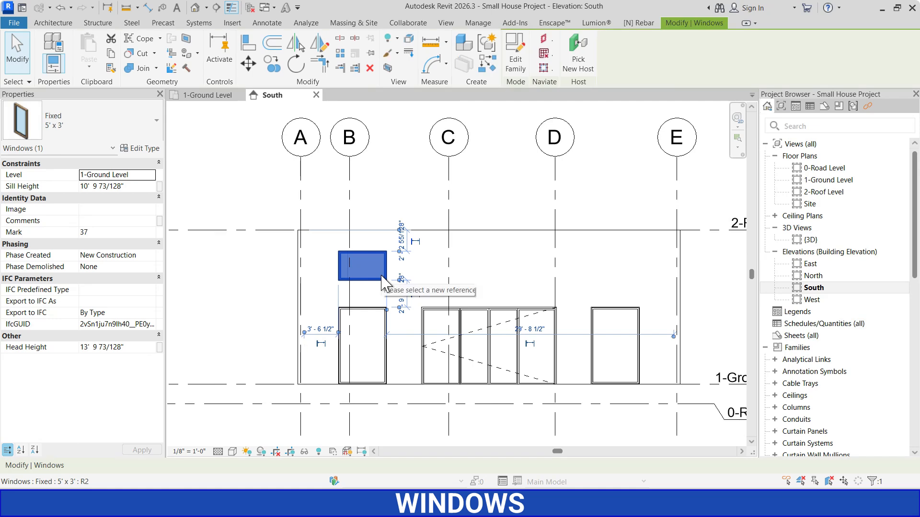
{"action": "left_click", "coordinate": [142, 186]}
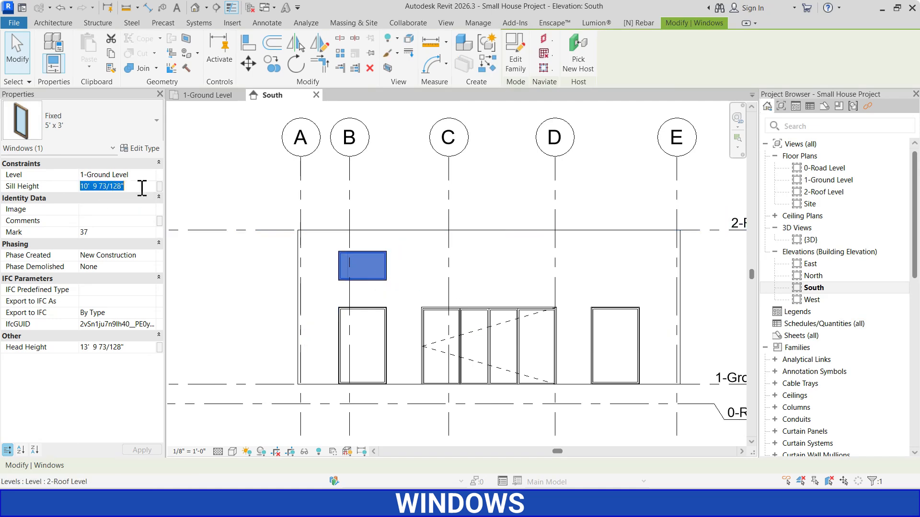
{"action": "type", "text": "11"}
{"action": "key", "text": "Return"}
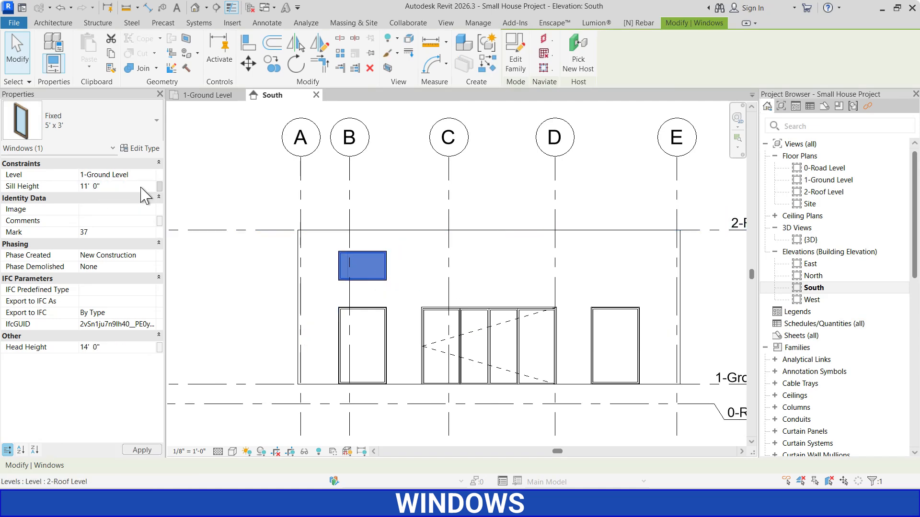
{"action": "left_click", "coordinate": [422, 273]}
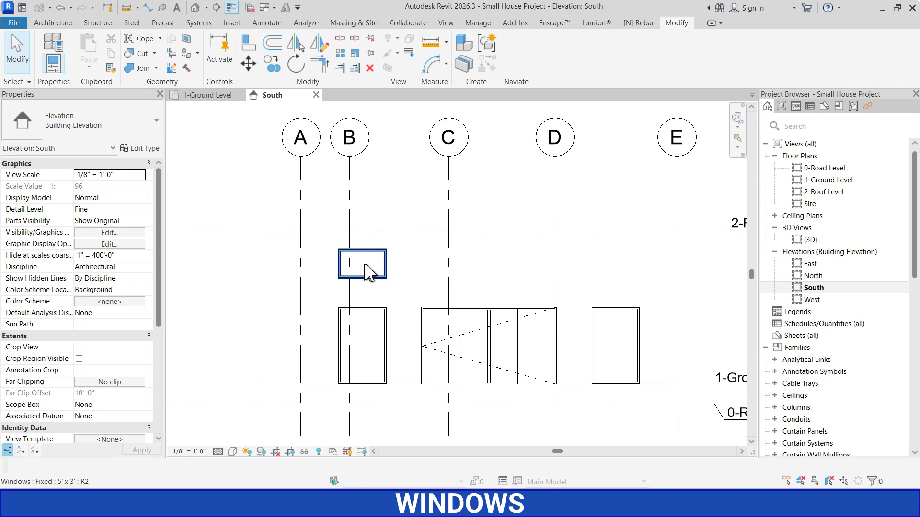
Mirror the upper 5' x 3' window about a vertical axis through the middle of the sliding door
{"action": "left_click", "coordinate": [366, 280]}
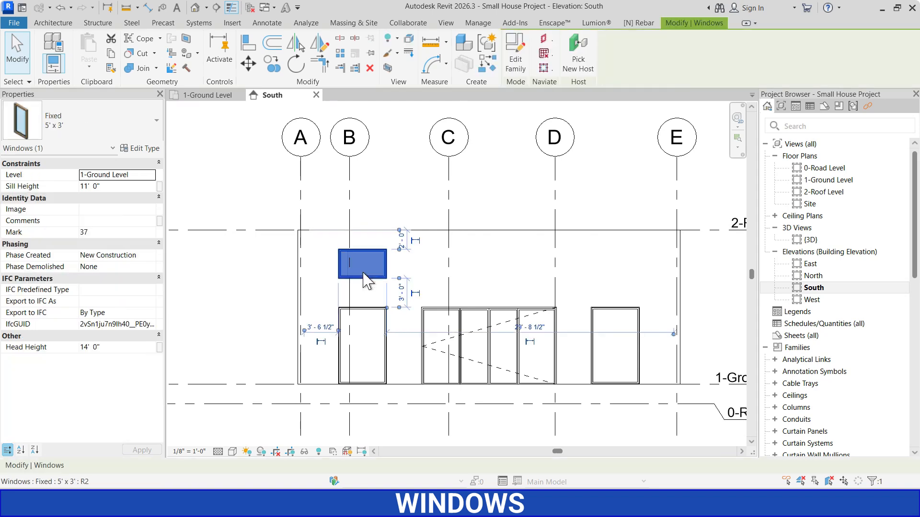
{"action": "left_click", "coordinate": [320, 48]}
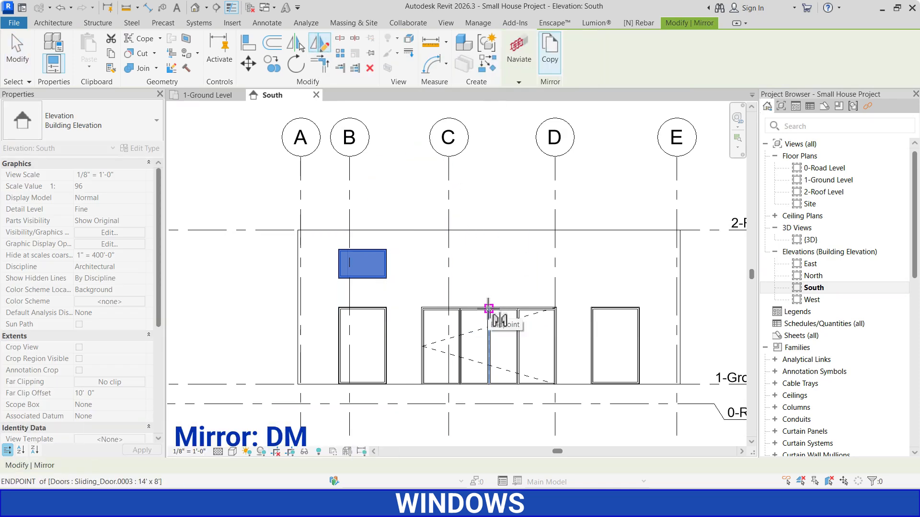
{"action": "left_click", "coordinate": [489, 309]}
{"action": "left_click", "coordinate": [488, 206]}
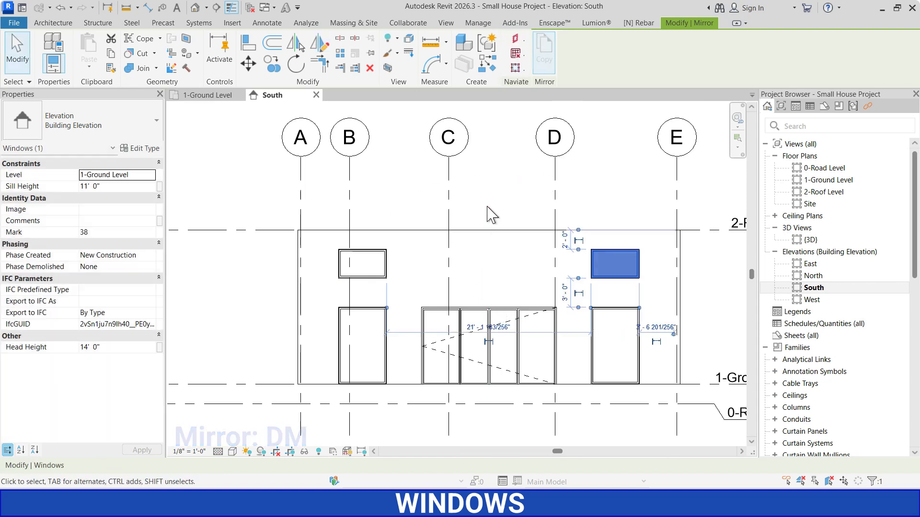
{"action": "key", "text": "Escape"}
Align the right edge of the mirrored 5' x 3' window with the 5' x 8' window below it
{"action": "key", "text": "a"}
{"action": "key", "text": "l"}
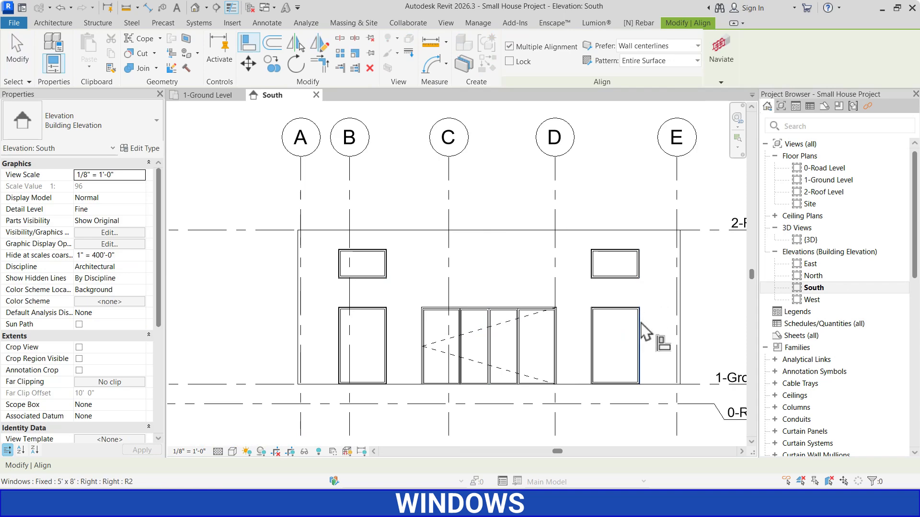
{"action": "left_click", "coordinate": [640, 335]}
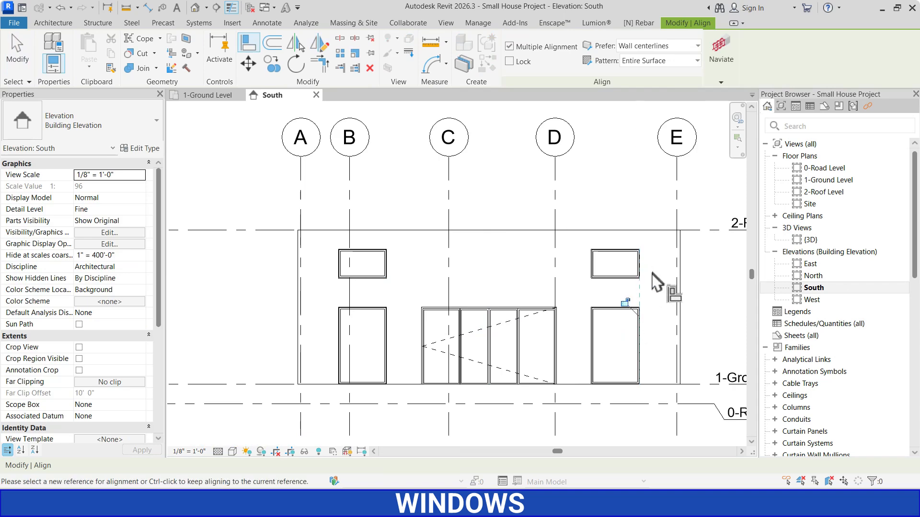
{"action": "key", "text": "Escape"}
{"action": "key", "text": "Escape"}
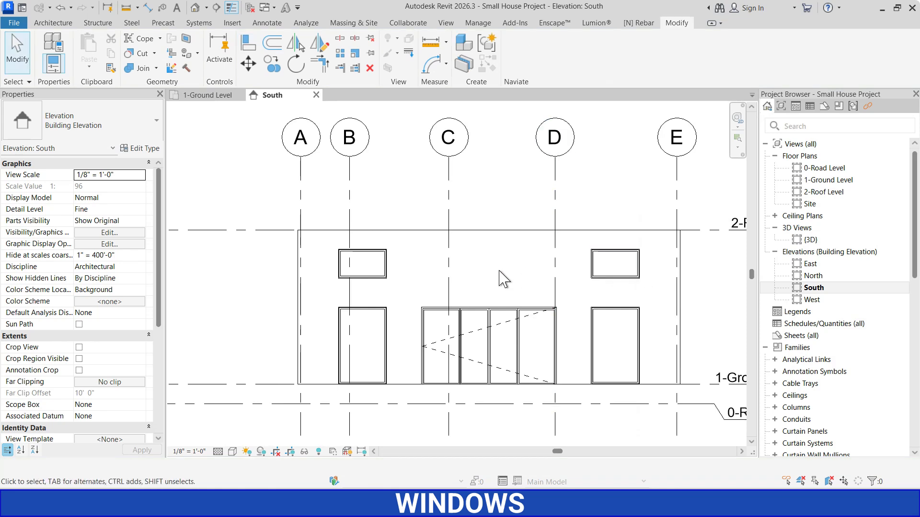
Place a Fex Window 2 14' x 3' window centred above the sliding door and delete its tag
{"action": "key", "text": "w"}
{"action": "key", "text": "n"}
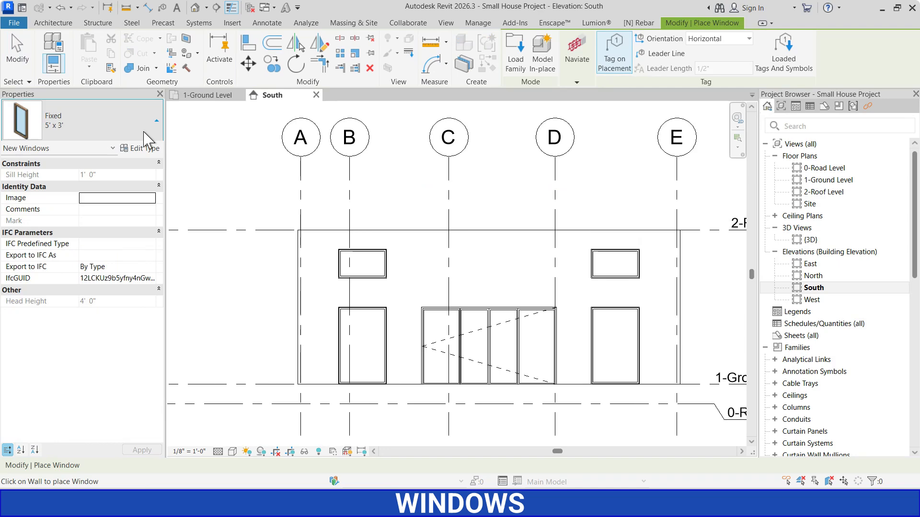
{"action": "left_click", "coordinate": [146, 138]}
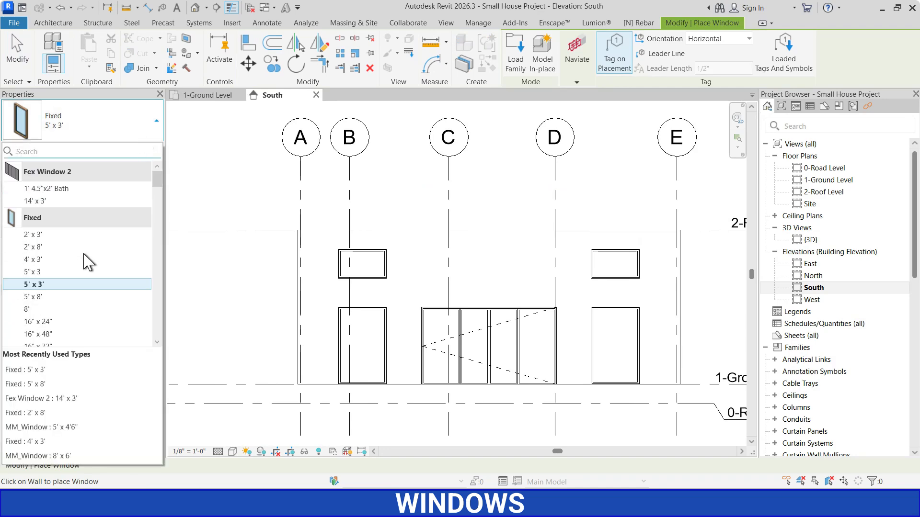
{"action": "left_click", "coordinate": [46, 203]}
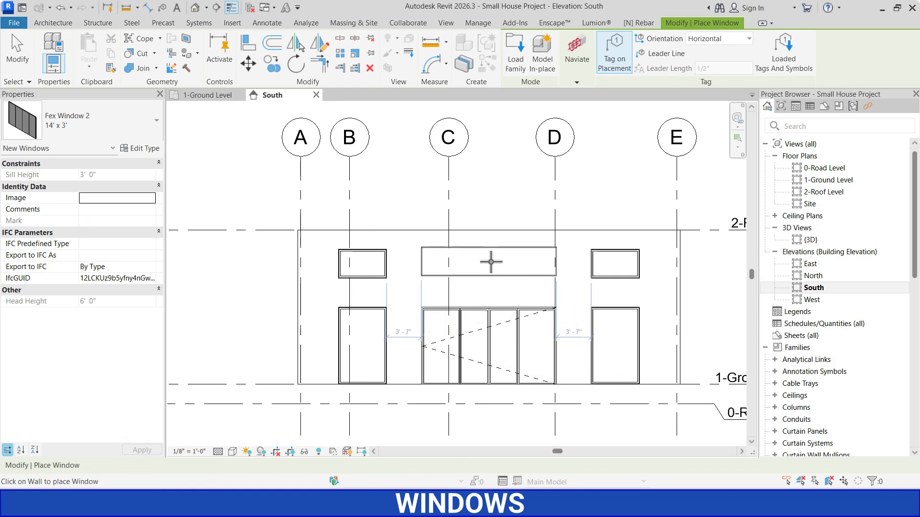
{"action": "left_click", "coordinate": [489, 261]}
{"action": "key", "text": "Escape"}
{"action": "key", "text": "Escape"}
{"action": "left_click", "coordinate": [497, 269]}
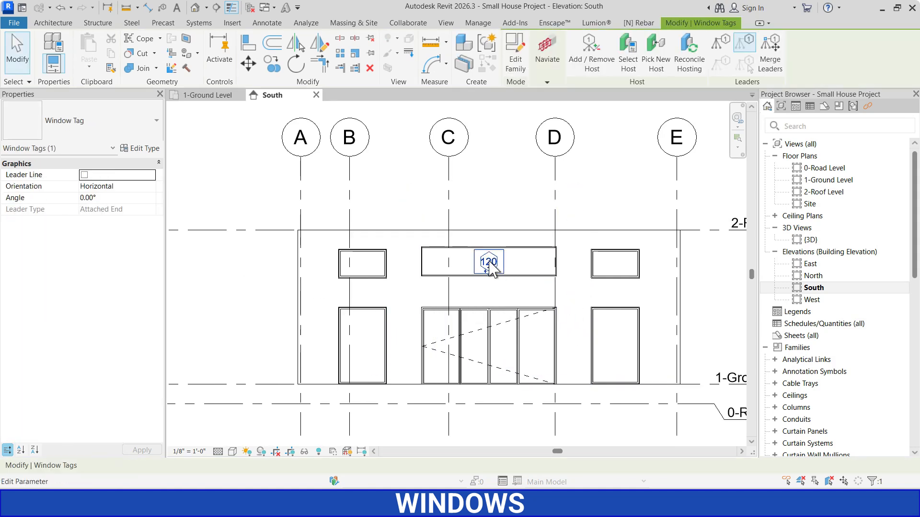
{"action": "key", "text": "Delete"}
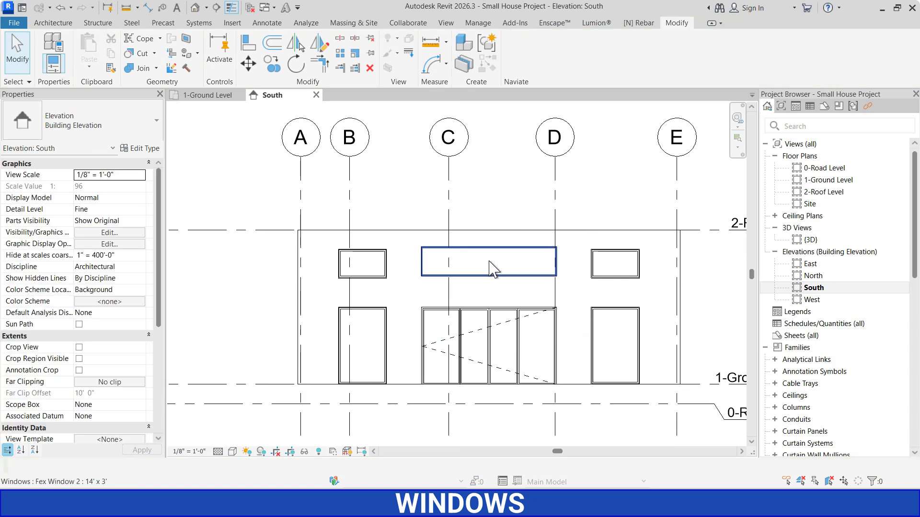
Align the left edge of the 14' x 3' window with the left edge of the sliding door
{"action": "key", "text": "a"}
{"action": "key", "text": "l"}
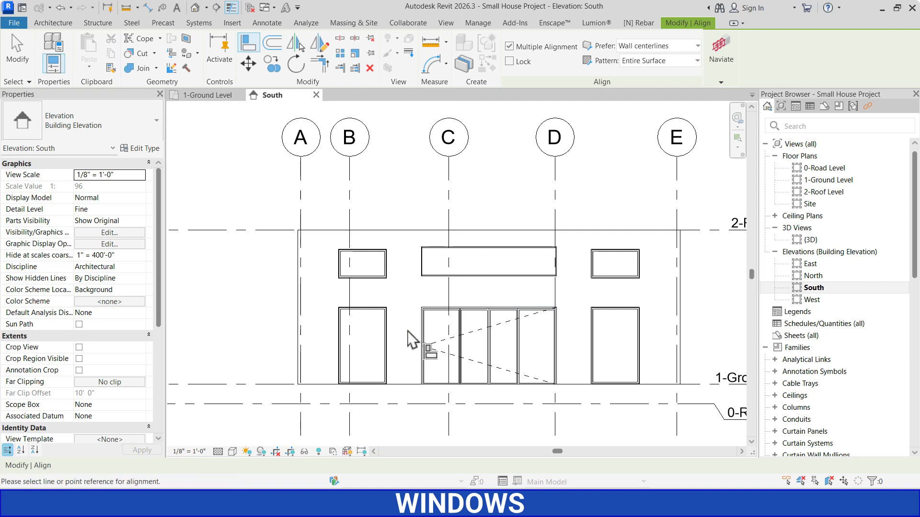
{"action": "left_click", "coordinate": [422, 337]}
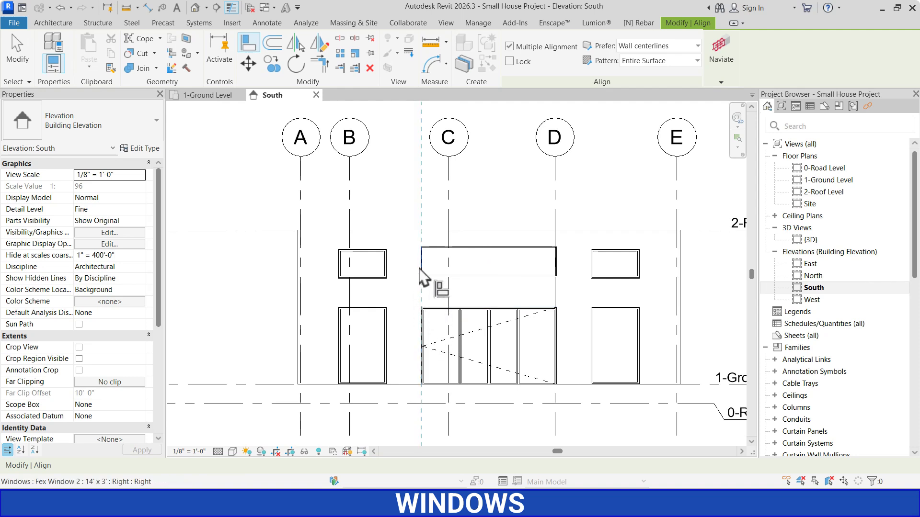
{"action": "left_click", "coordinate": [421, 276]}
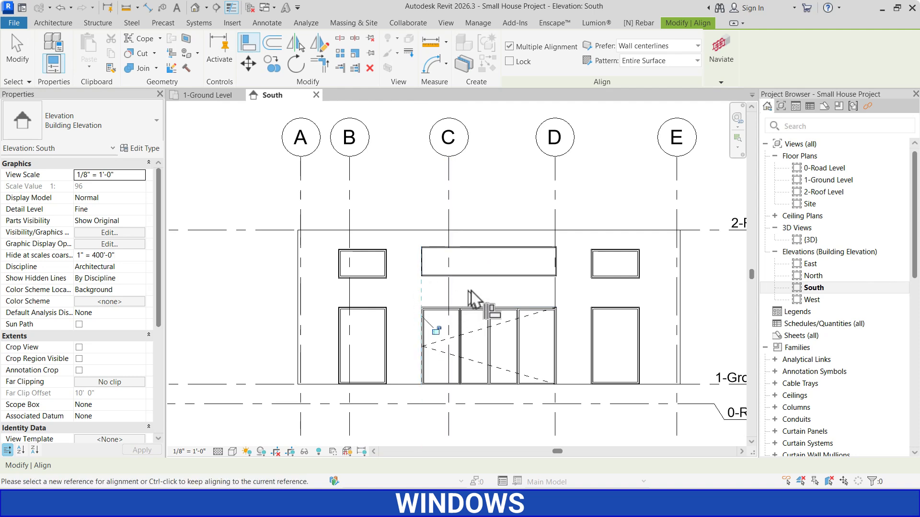
{"action": "key", "text": "Escape"}
{"action": "key", "text": "Escape"}
Set the sill height of the 14' x 3' window above the sliding door to 11'
{"action": "left_click", "coordinate": [488, 276]}
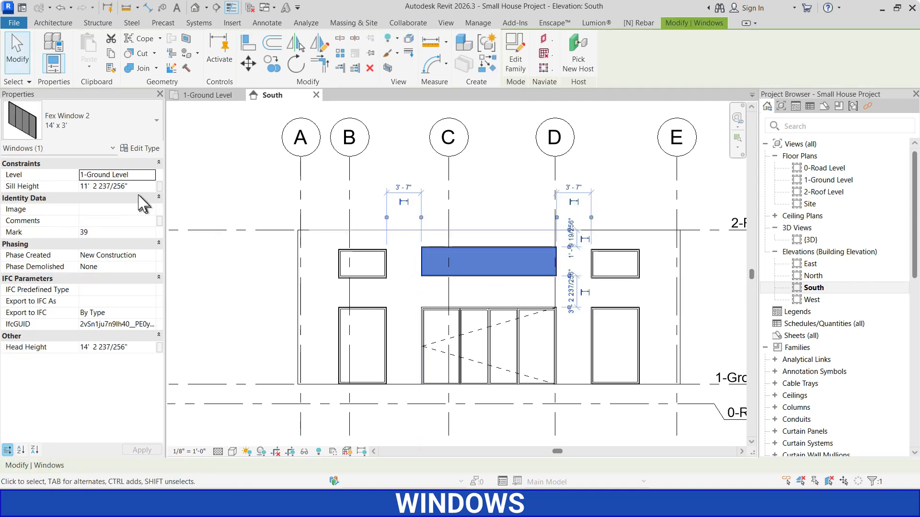
{"action": "left_click", "coordinate": [138, 186]}
{"action": "type", "text": "11"}
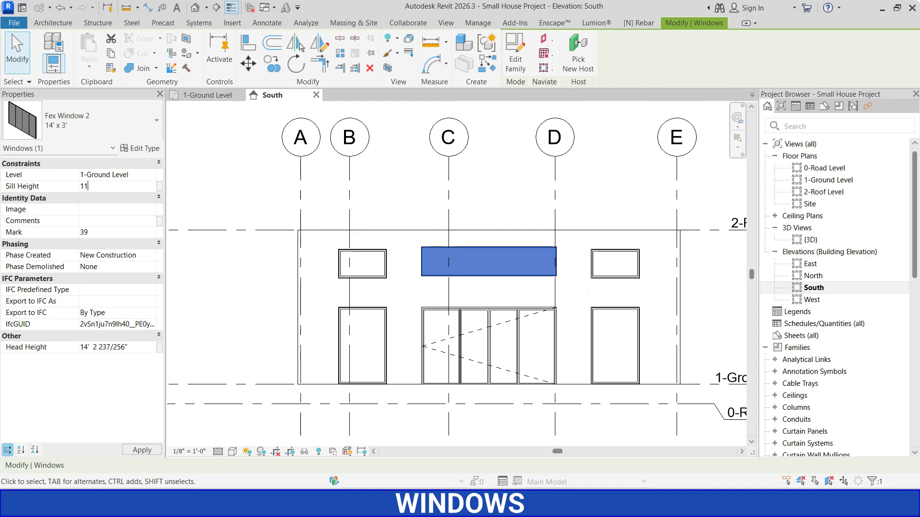
{"action": "key", "text": "Return"}
{"action": "left_click", "coordinate": [508, 211]}
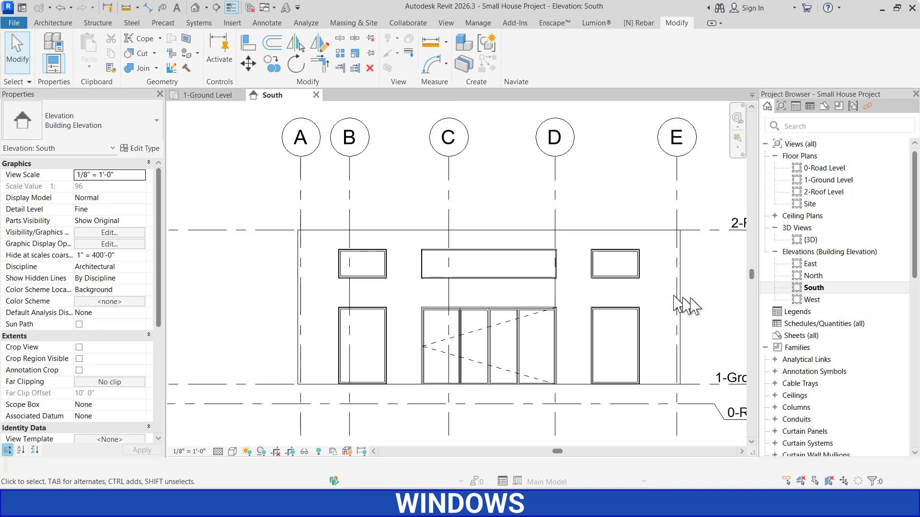
Examine the doors and windows in the North elevation, and open the East elevation
{"action": "double_click", "coordinate": [813, 276]}
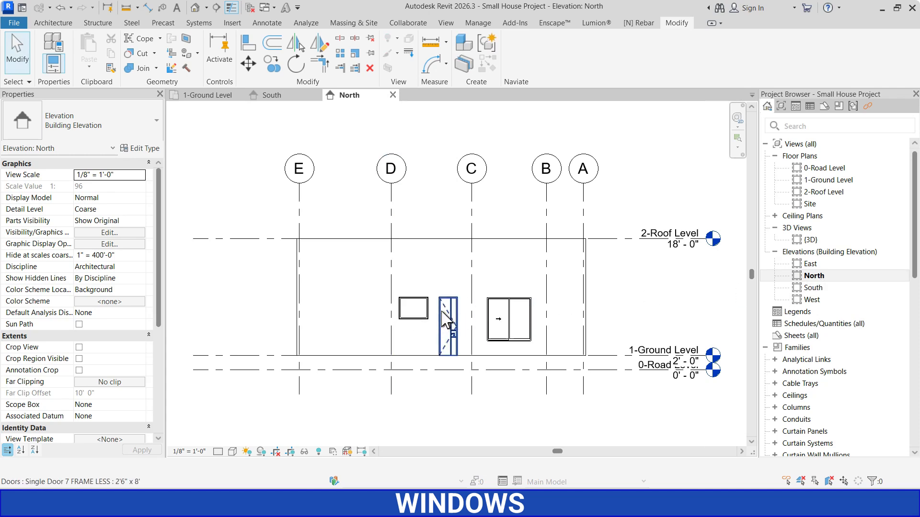
{"action": "scroll", "coordinate": [441, 311], "scroll_direction": "up", "scroll_amount": 3}
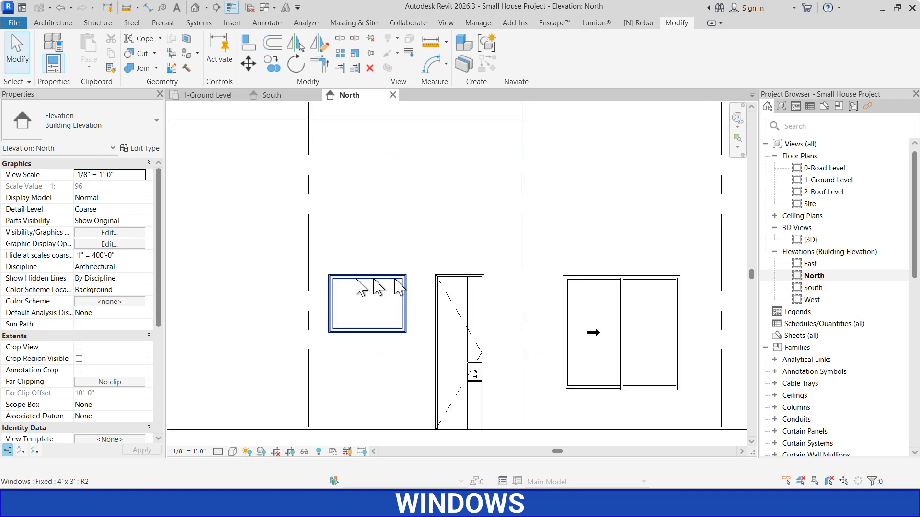
{"action": "scroll", "coordinate": [446, 248], "scroll_direction": "down", "scroll_amount": 3}
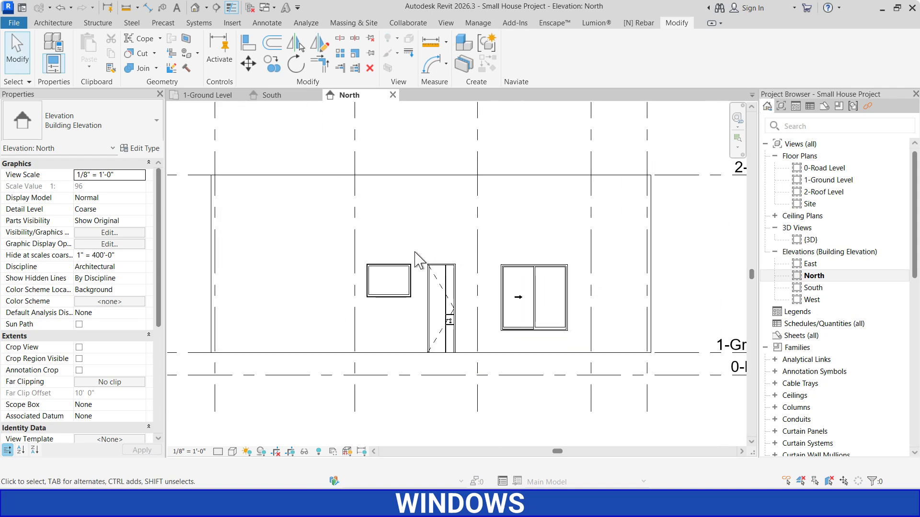
{"action": "double_click", "coordinate": [811, 264]}
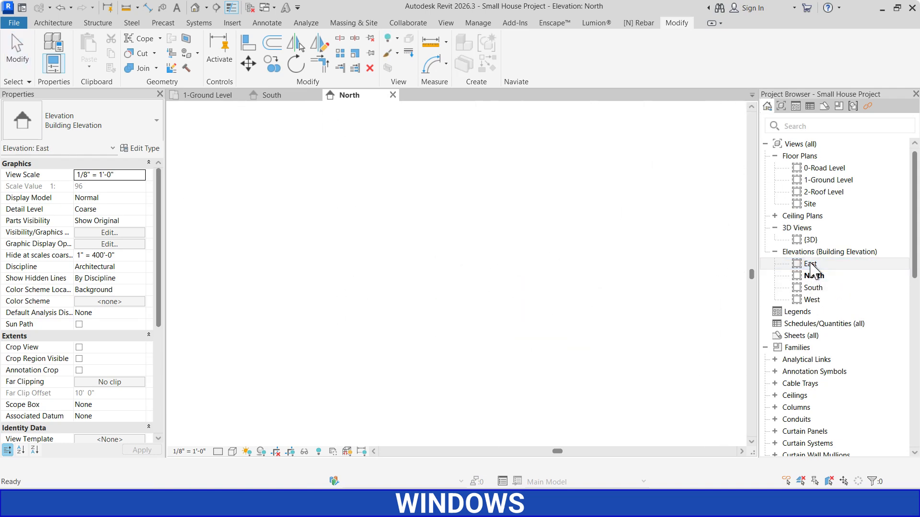
{"action": "scroll", "coordinate": [513, 287], "scroll_direction": "up", "scroll_amount": 2}
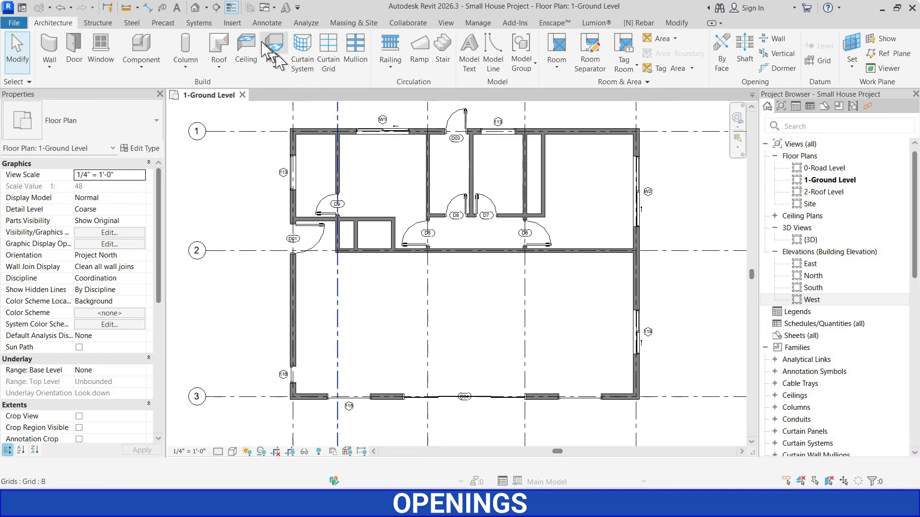
Open the default 3D view on the long 5" interior wall behind the front room
{"action": "left_click", "coordinate": [195, 9]}
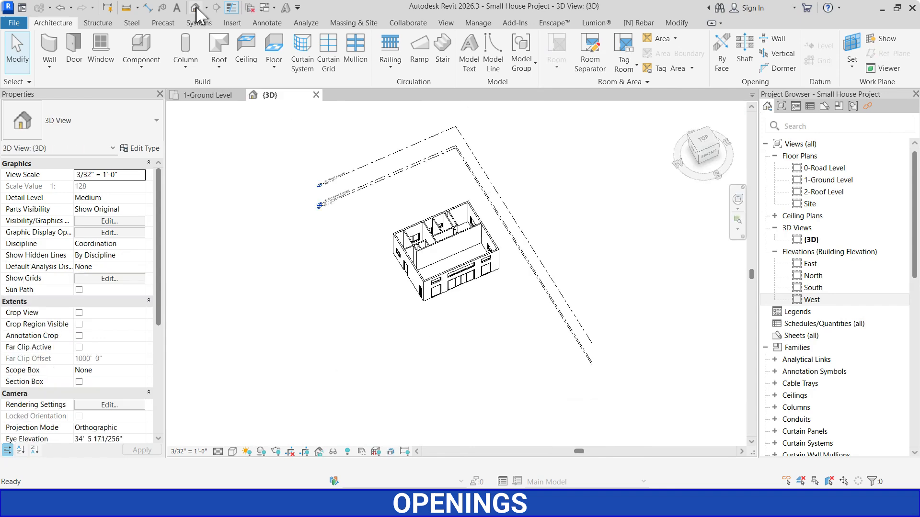
{"action": "scroll", "coordinate": [440, 178], "scroll_direction": "up", "scroll_amount": 5}
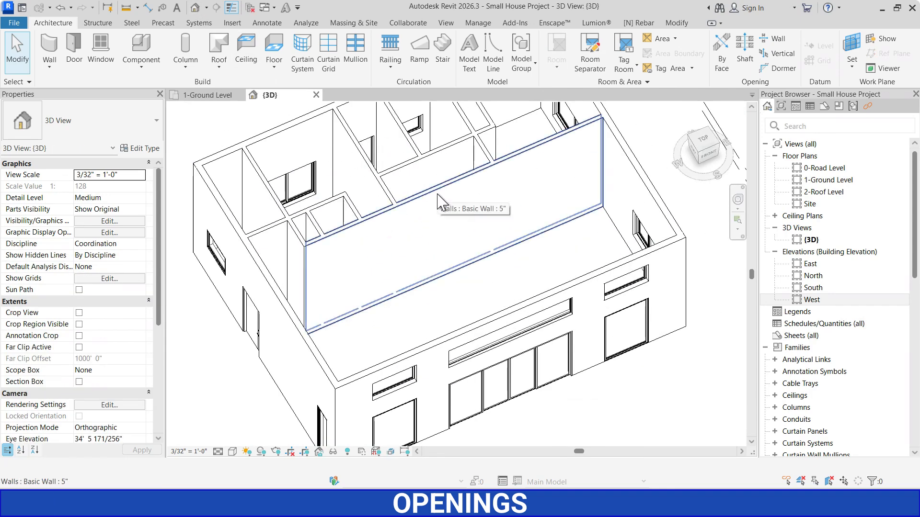
Cut a rectangular wall opening about 4'-10" wide and 9'-11" high in the long 5" interior wall
{"action": "left_click", "coordinate": [769, 40]}
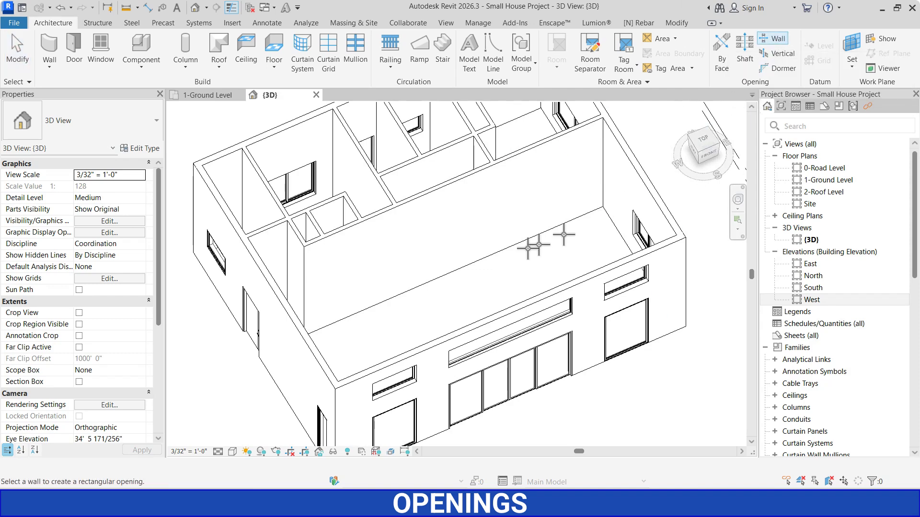
{"action": "left_click", "coordinate": [437, 277]}
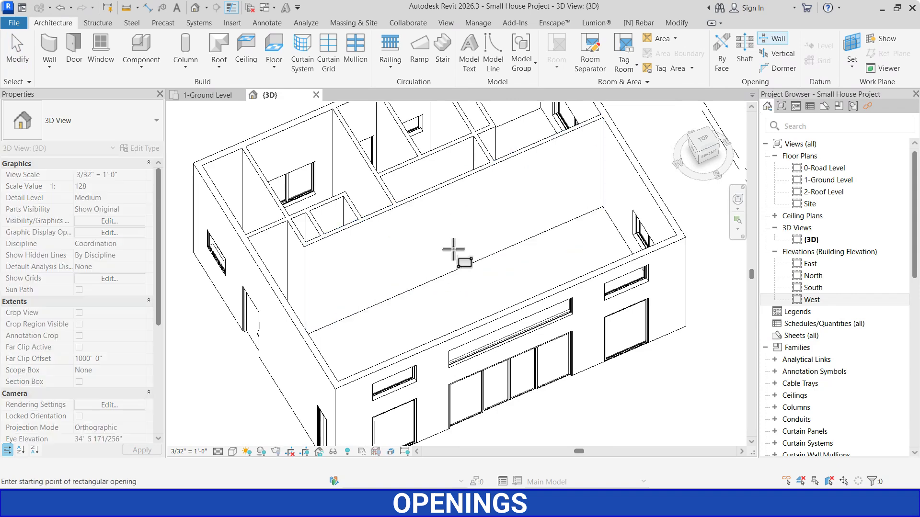
{"action": "left_click", "coordinate": [436, 272]}
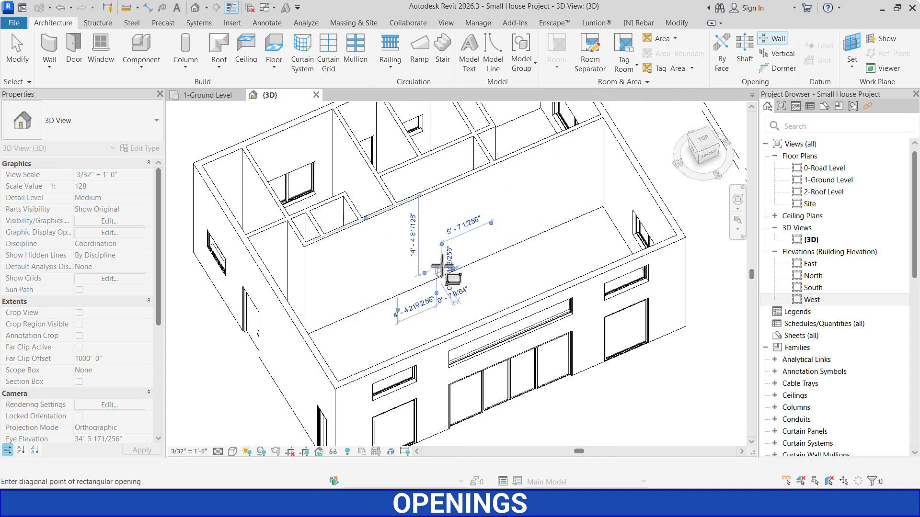
{"action": "left_click", "coordinate": [478, 200]}
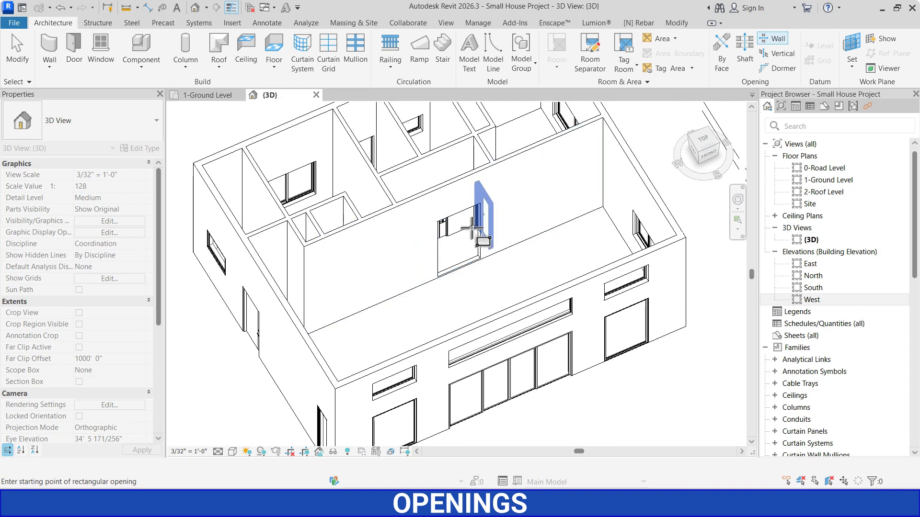
{"action": "key", "text": "Escape"}
Set the wall opening's base offset to 0 and its top offset to -8'
{"action": "left_click", "coordinate": [474, 264]}
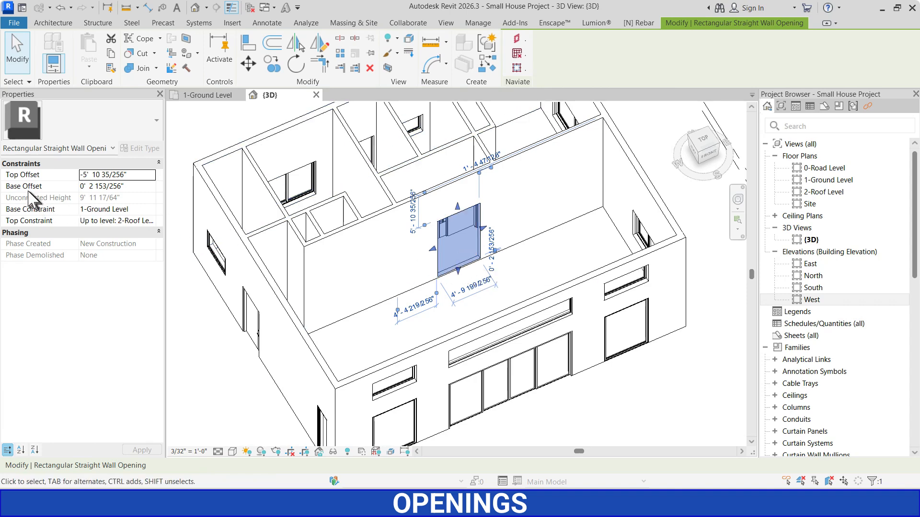
{"action": "left_click", "coordinate": [134, 186]}
{"action": "type", "text": "0"}
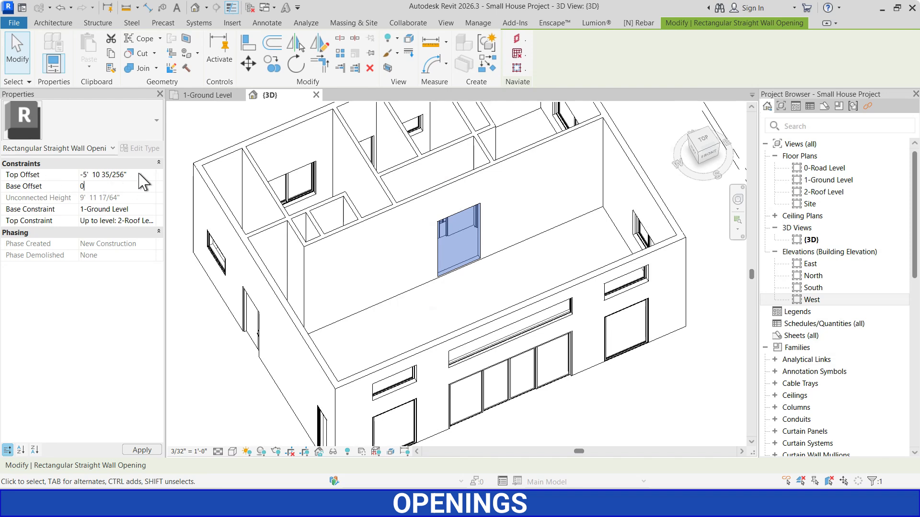
{"action": "key", "text": "shift+Tab"}
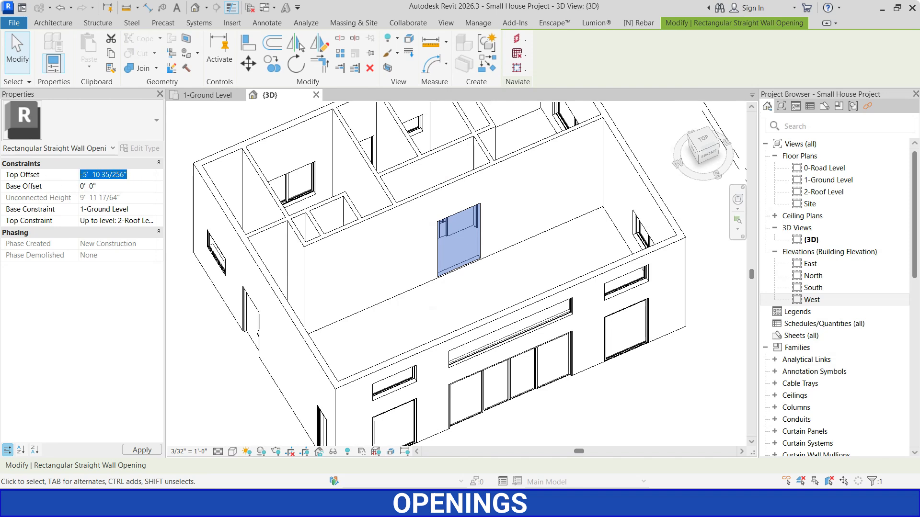
{"action": "type", "text": "-8"}
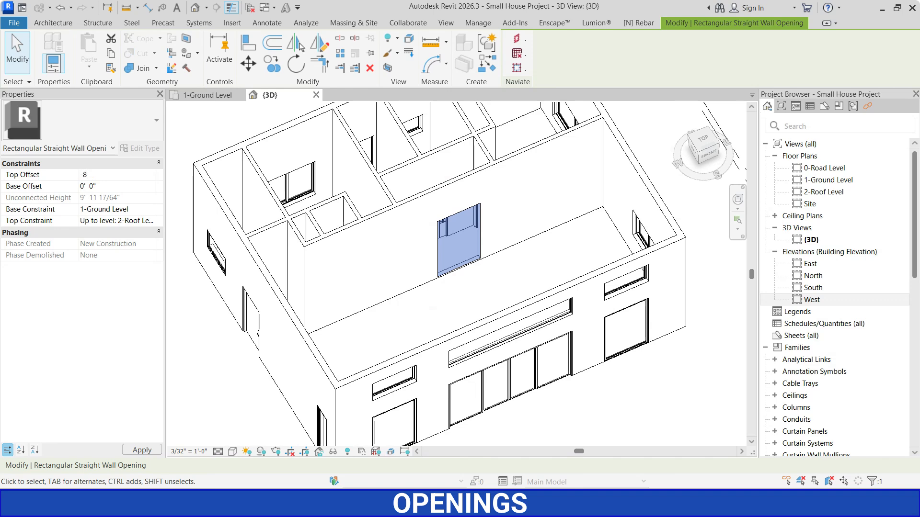
{"action": "key", "text": "Return"}
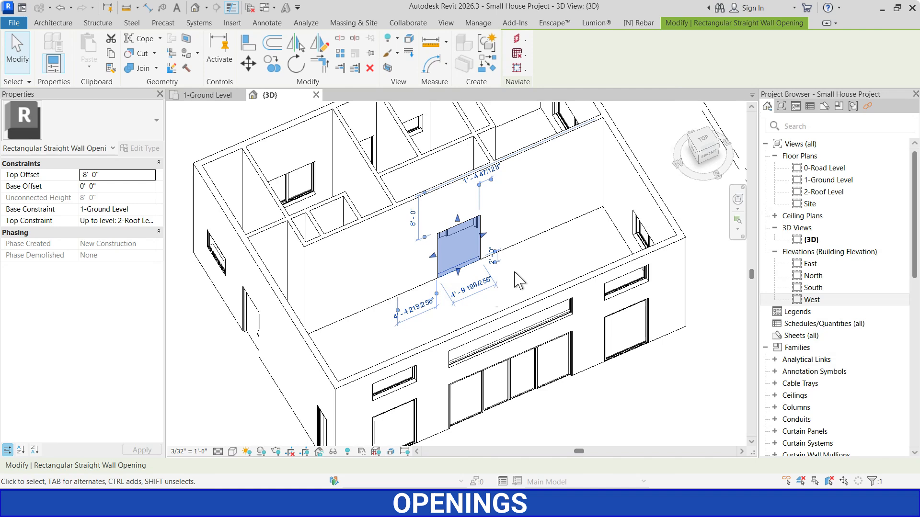
Set the wall opening's width to 6' and its distance from the adjacent cross wall to 2' 3.5"
{"action": "left_click", "coordinate": [474, 295]}
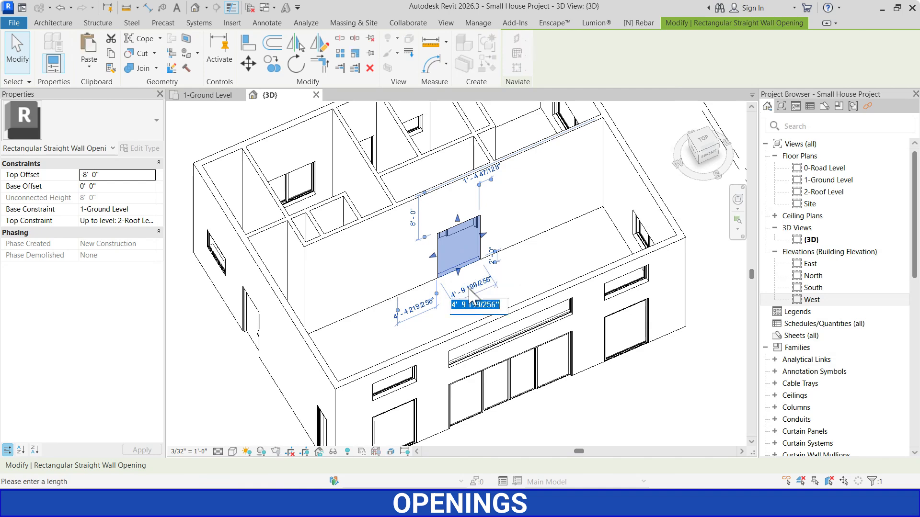
{"action": "type", "text": "6"}
{"action": "key", "text": "Return"}
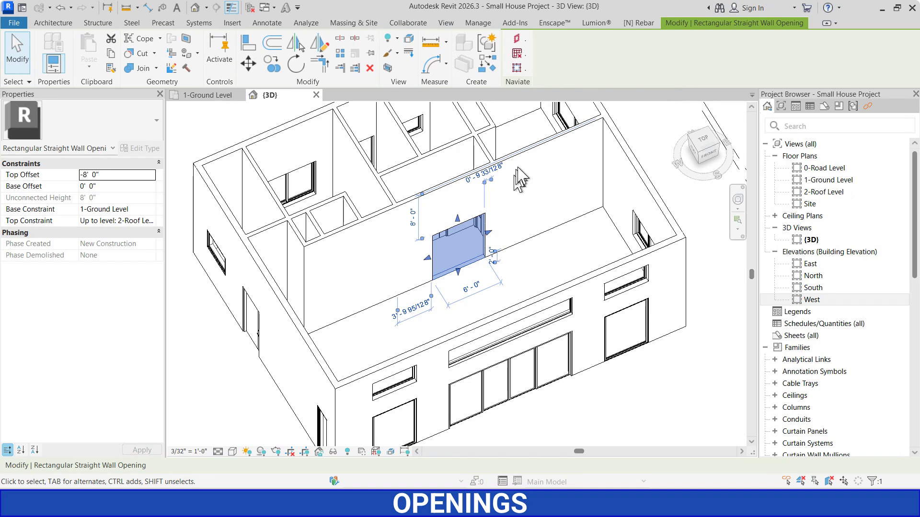
{"action": "left_click", "coordinate": [468, 180]}
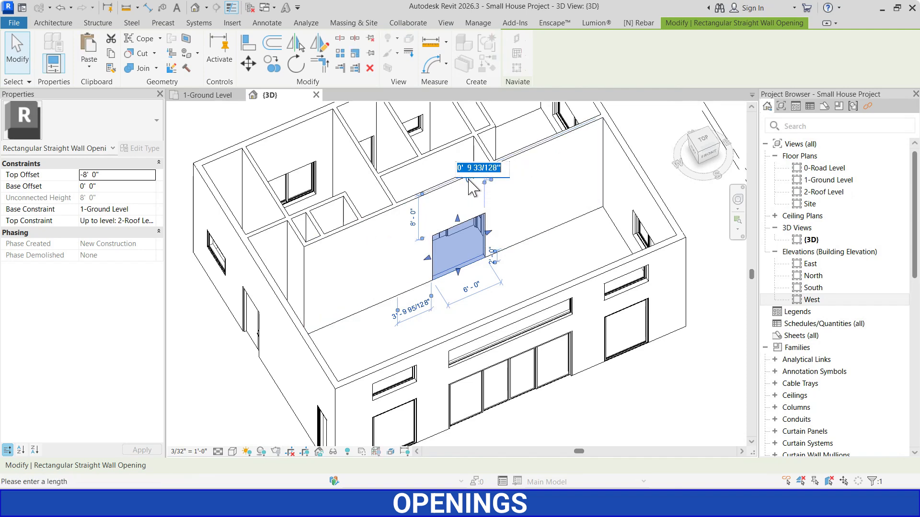
{"action": "type", "text": "2"}
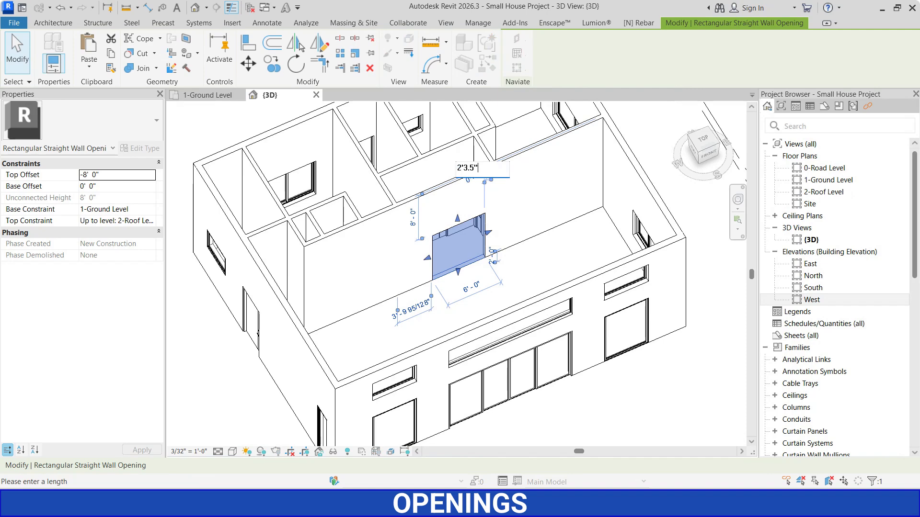
{"action": "type", "text": "'3.5\""}
{"action": "key", "text": "Return"}
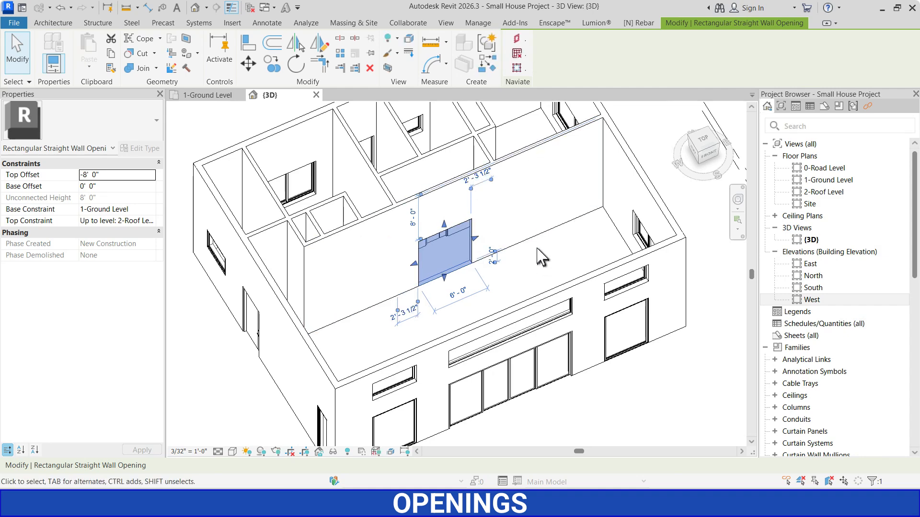
{"action": "key", "text": "Escape"}
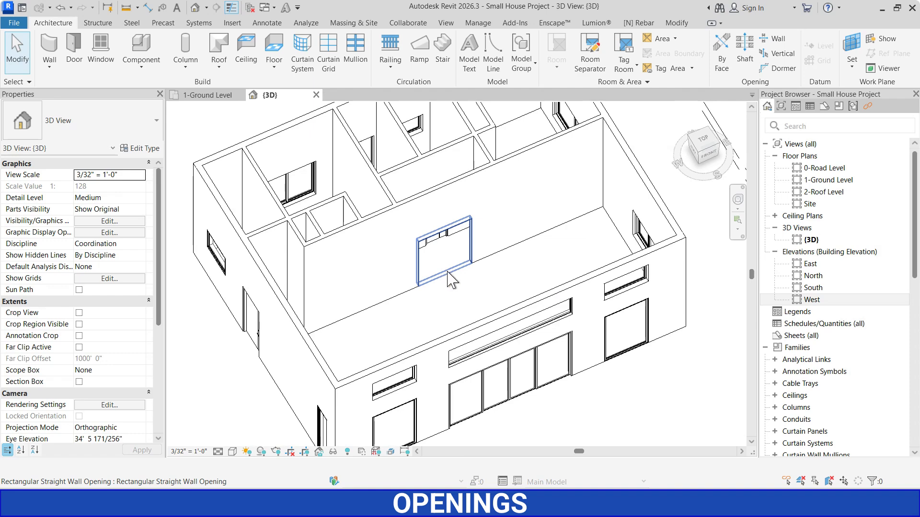
Delete the rectangular opening from the long interior wall
{"action": "left_click", "coordinate": [449, 276]}
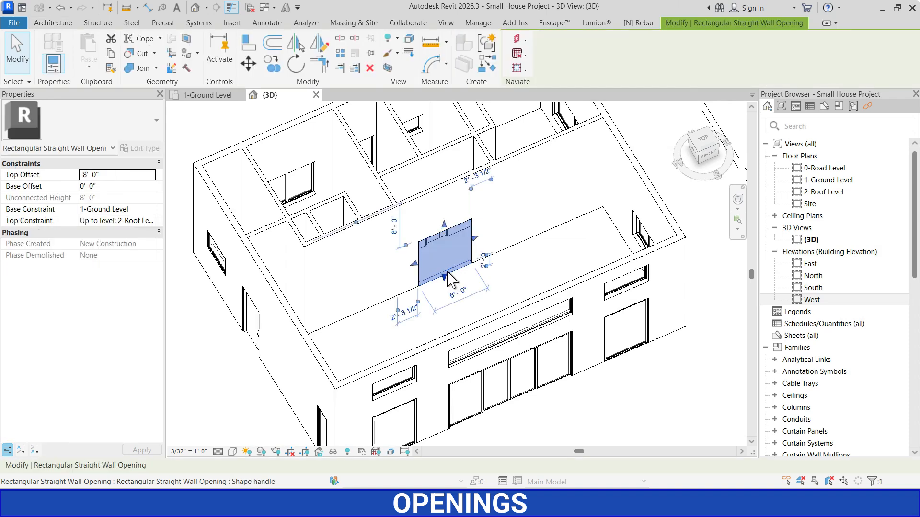
{"action": "key", "text": "Delete"}
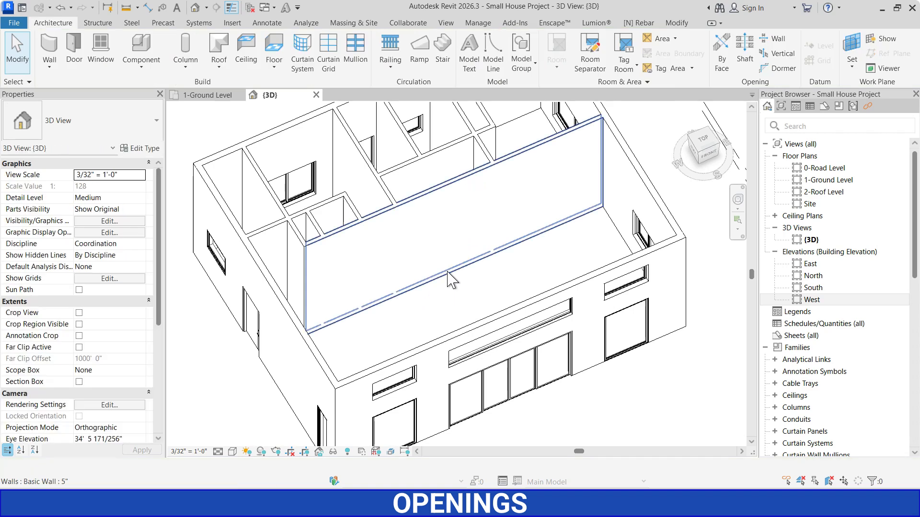
Edit the long interior wall's profile and sketch a rectangle about 6' wide and 10'-6" high rising from its bottom edge
{"action": "double_click", "coordinate": [435, 193]}
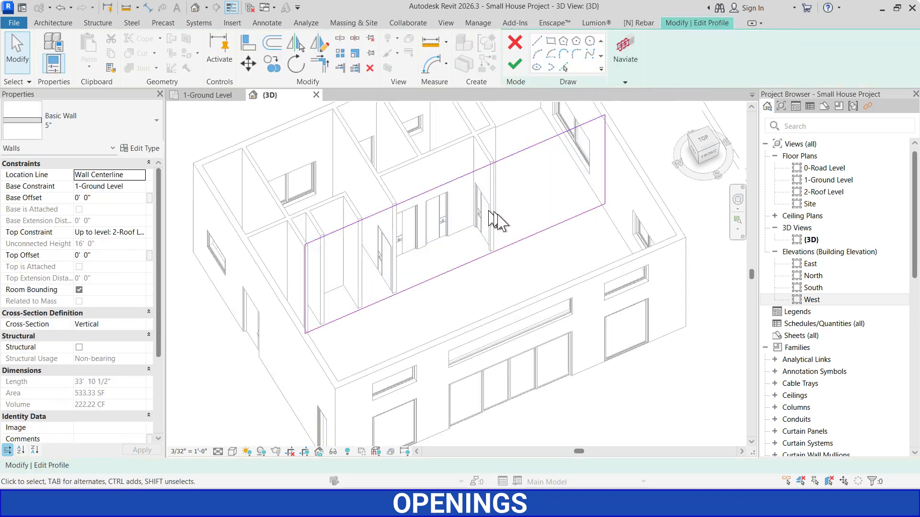
{"action": "left_click", "coordinate": [551, 42]}
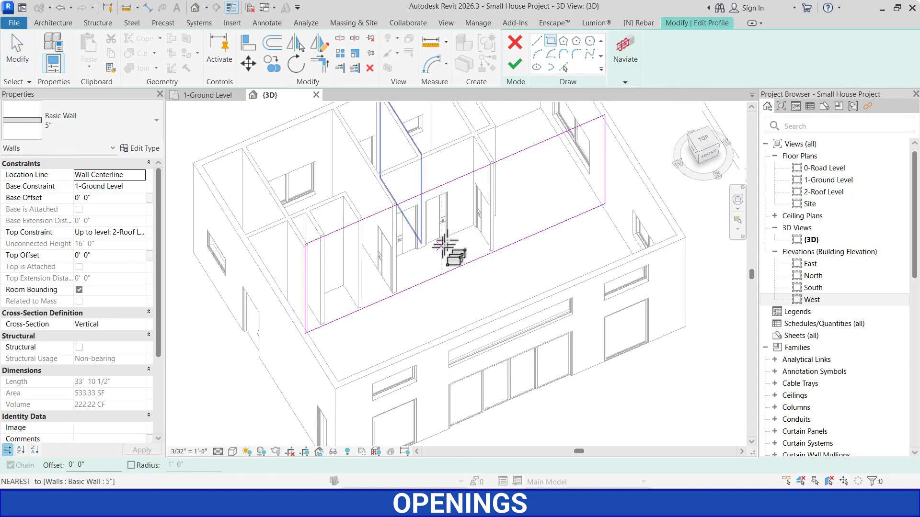
{"action": "left_click", "coordinate": [421, 283]}
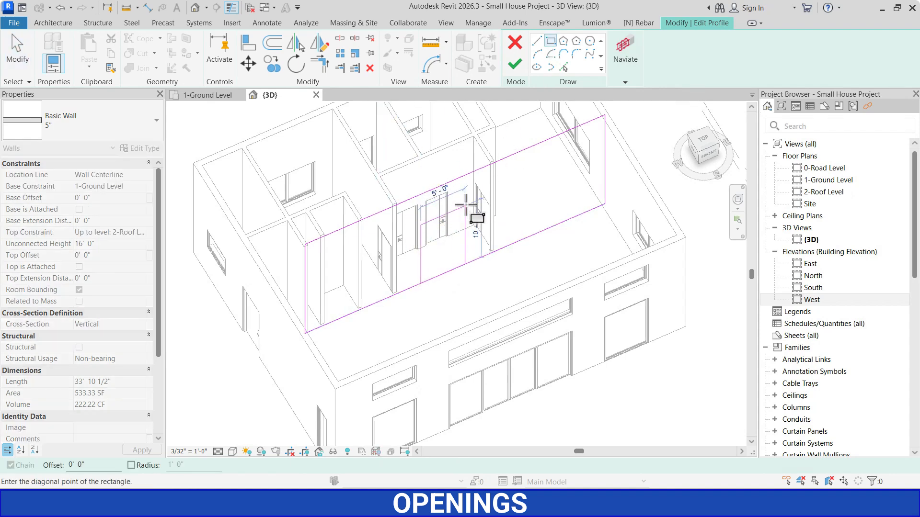
{"action": "left_click", "coordinate": [472, 204]}
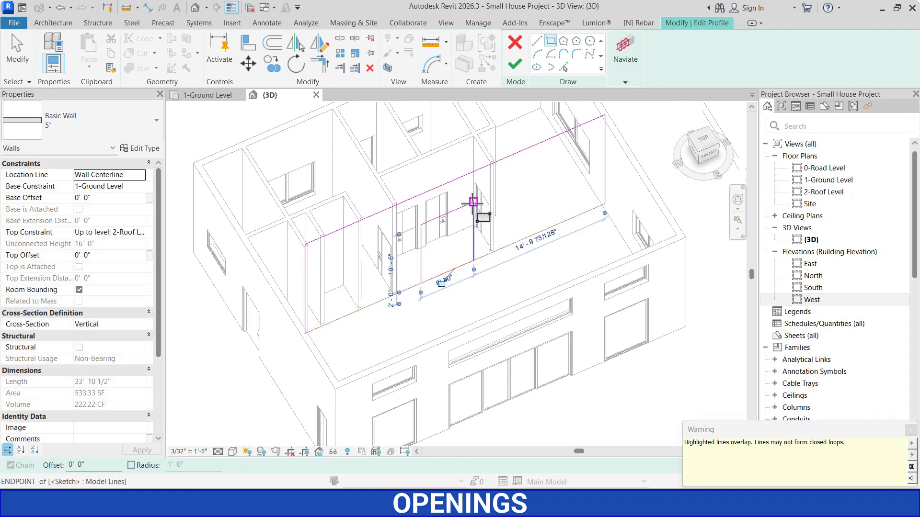
{"action": "key", "text": "Escape"}
{"action": "key", "text": "Escape"}
Set the height of the sketched rectangle's top line above the wall base to 8'
{"action": "left_click", "coordinate": [434, 220]}
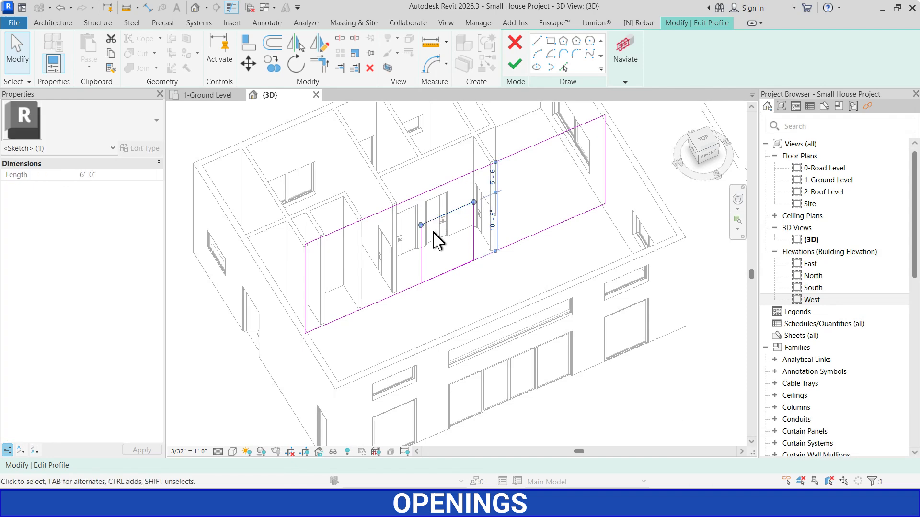
{"action": "left_click", "coordinate": [434, 233]}
{"action": "left_click", "coordinate": [457, 209]}
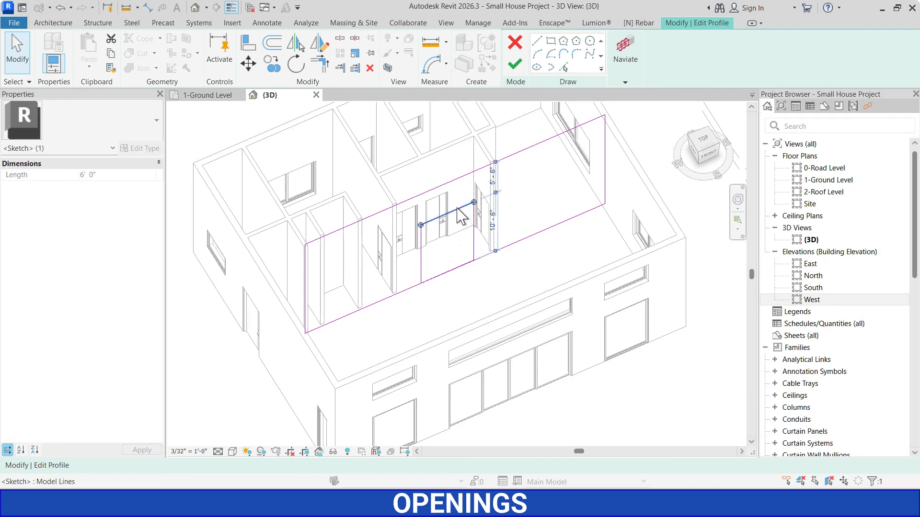
{"action": "left_click", "coordinate": [491, 221]}
{"action": "type", "text": "8"}
{"action": "key", "text": "Return"}
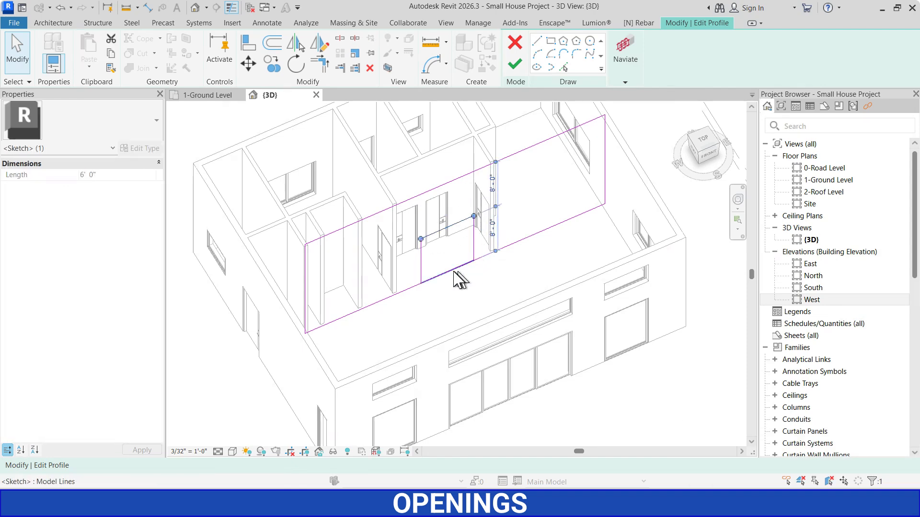
Remove the sketched rectangle's bottom line and set its side nearest the adjacent cross wall 2' 3.5" from that wall
{"action": "left_click", "coordinate": [451, 272]}
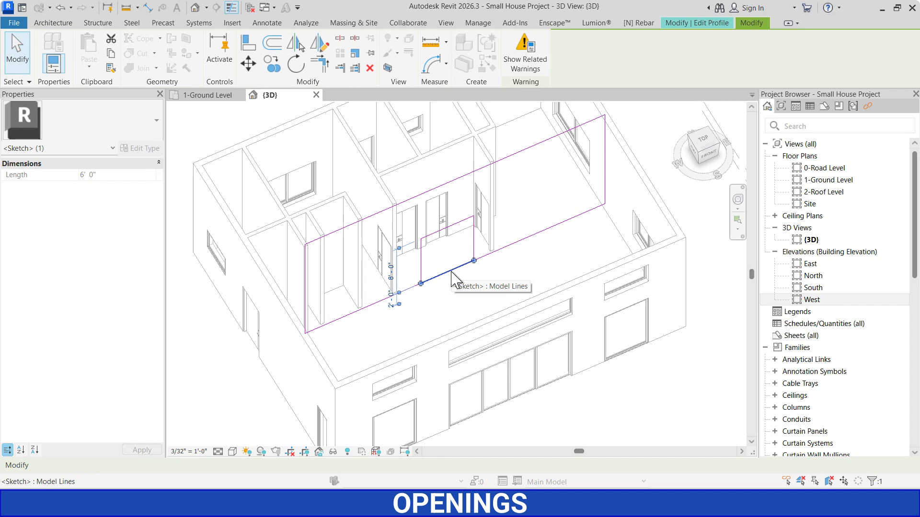
{"action": "key", "text": "Escape"}
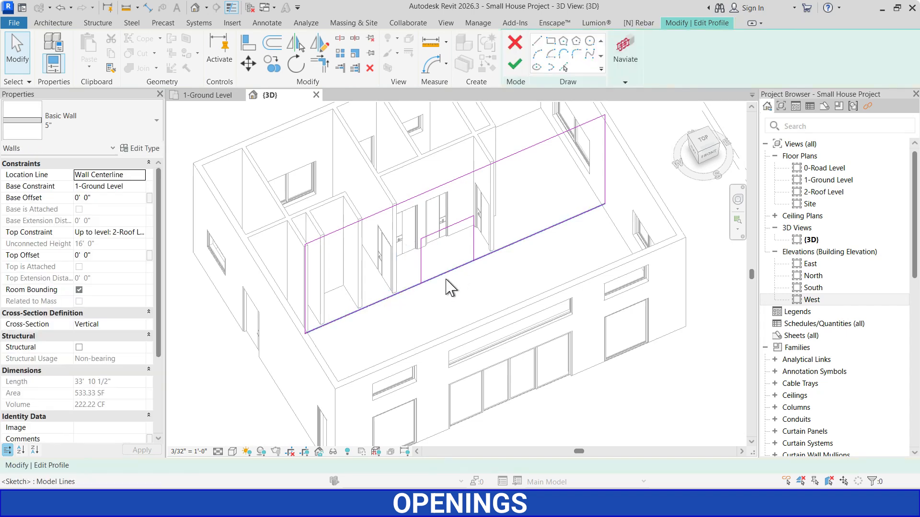
{"action": "left_click", "coordinate": [473, 235]}
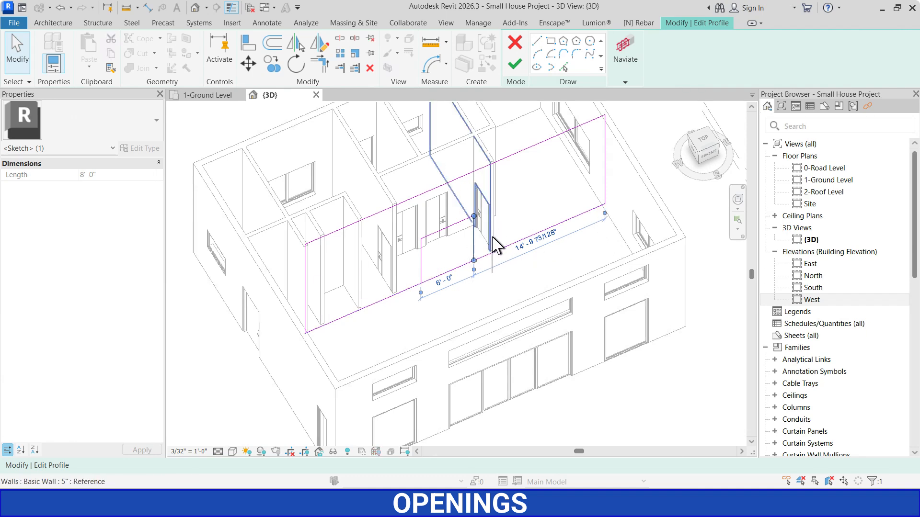
{"action": "left_click_drag", "start_coordinate": [494, 245], "coordinate": [492, 263]}
{"action": "left_click", "coordinate": [467, 271]}
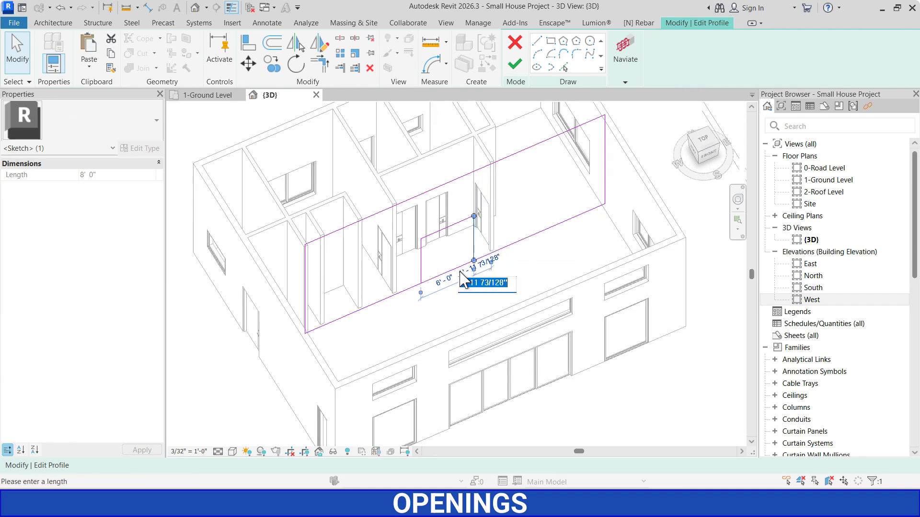
{"action": "type", "text": "2'3.5"}
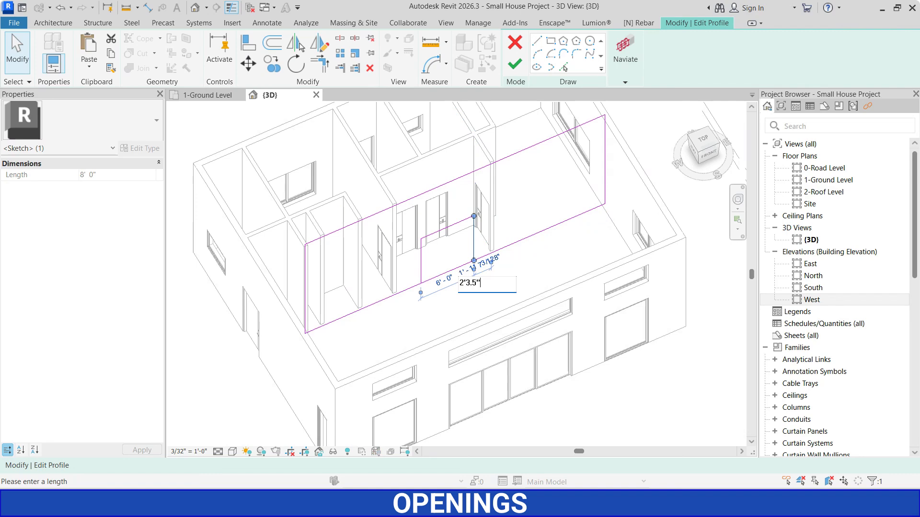
{"action": "key", "text": "Return"}
Set the sketched rectangle's width to 6' by moving its side farther from that cross wall
{"action": "left_click", "coordinate": [421, 246]}
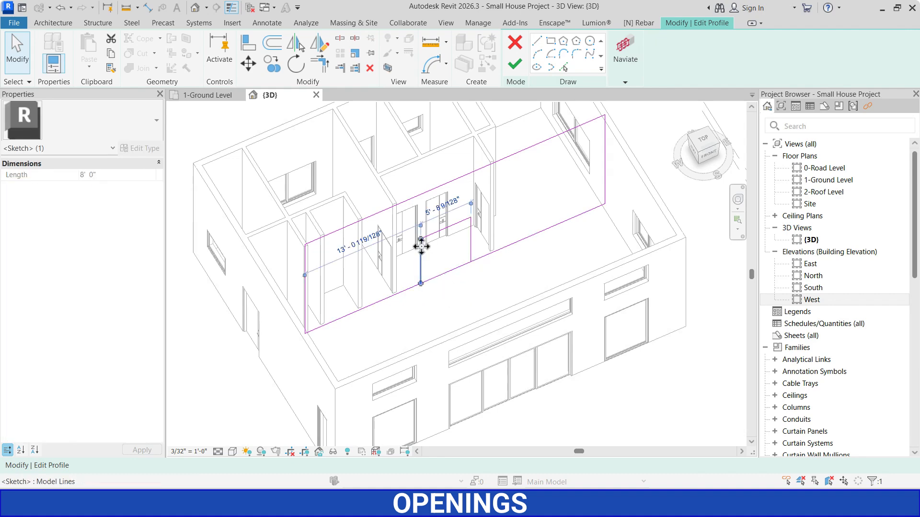
{"action": "left_click", "coordinate": [445, 210]}
{"action": "key", "text": "Return"}
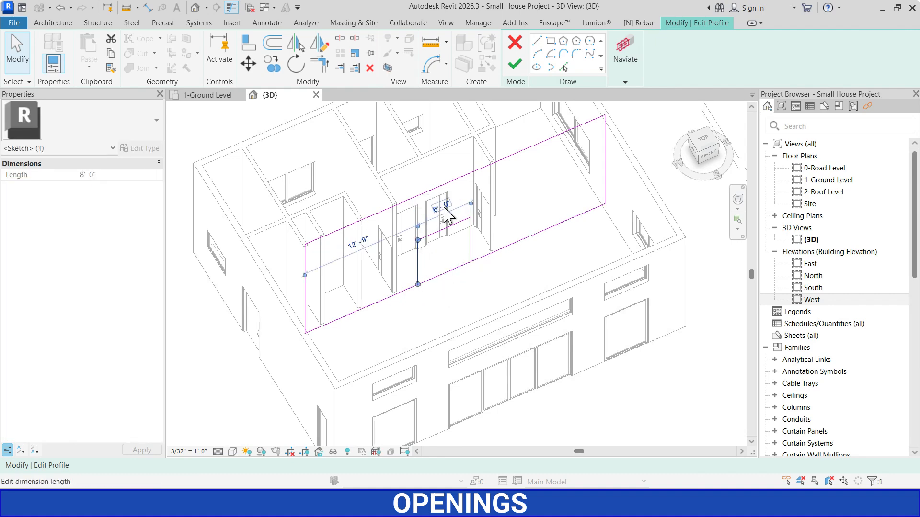
{"action": "left_click", "coordinate": [439, 255]}
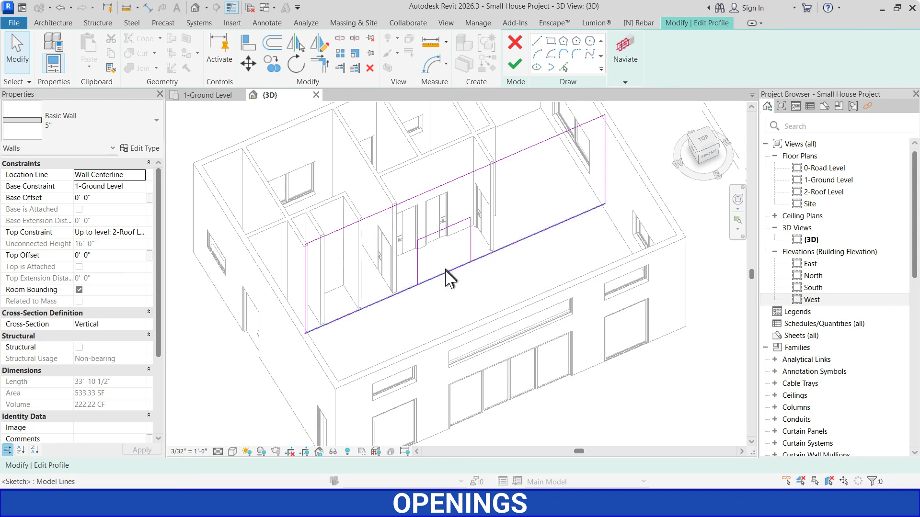
Split the wall profile's base line at a point between the two vertical sides of the rectangle
{"action": "scroll", "coordinate": [436, 288], "scroll_direction": "up", "scroll_amount": 4}
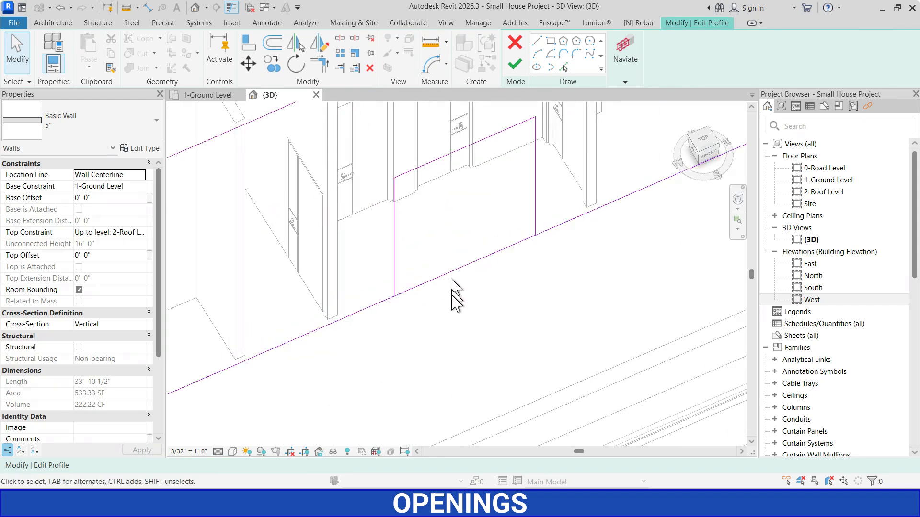
{"action": "scroll", "coordinate": [434, 263], "scroll_direction": "down", "scroll_amount": 3}
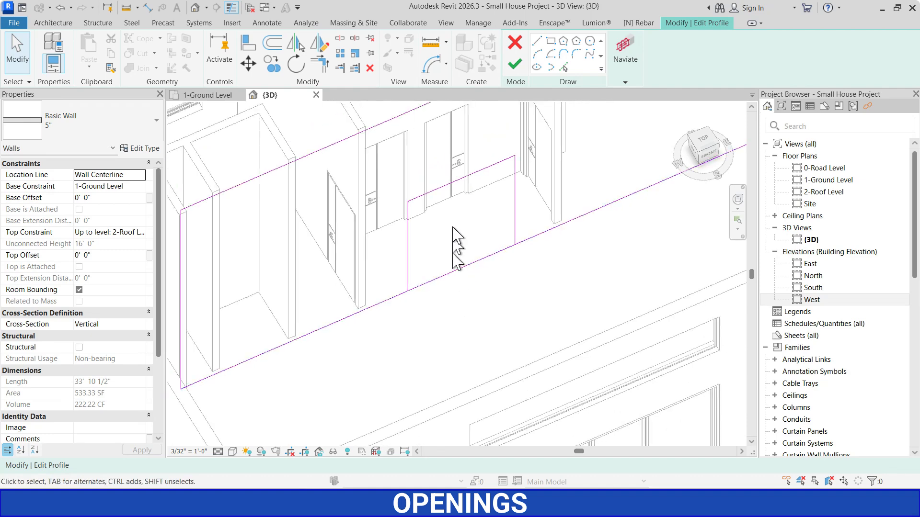
{"action": "left_click", "coordinate": [340, 41]}
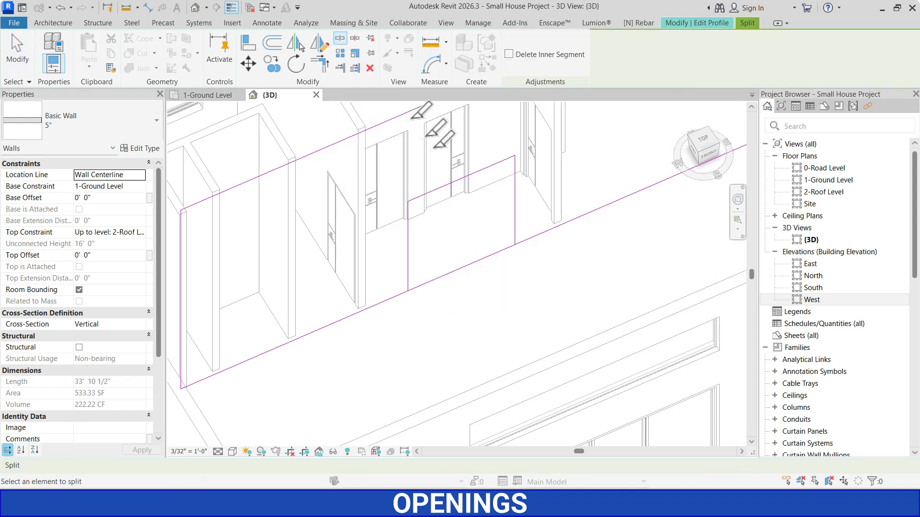
{"action": "left_click", "coordinate": [456, 272]}
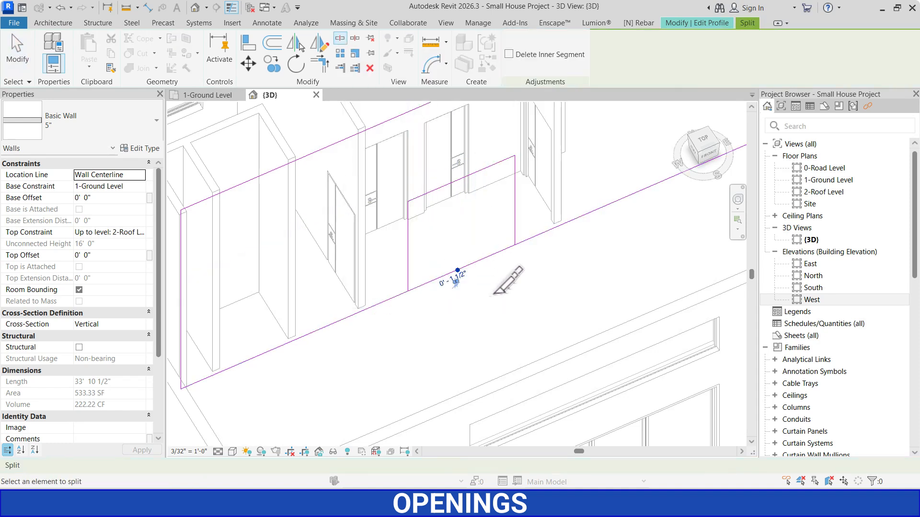
{"action": "key", "text": "Escape"}
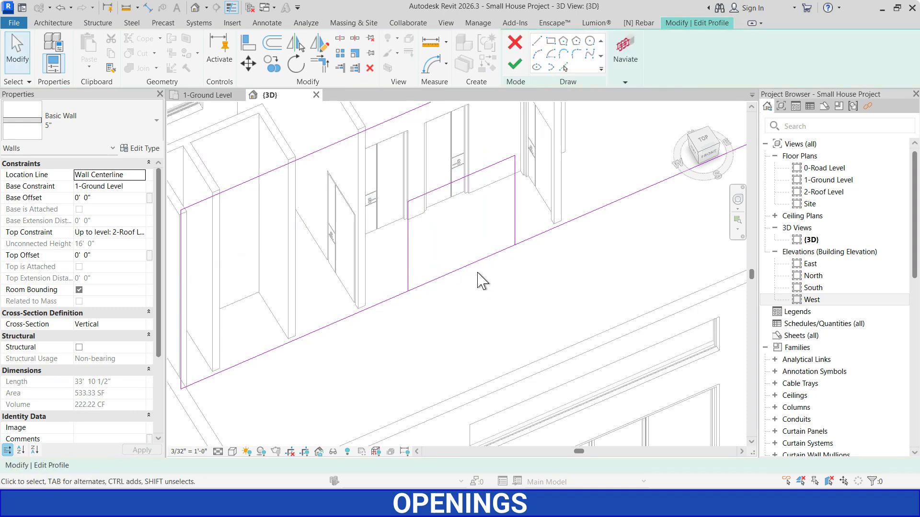
Trim the split base line segments to the rectangle's vertical sides and finish editing the wall profile
{"action": "left_click", "coordinate": [319, 67]}
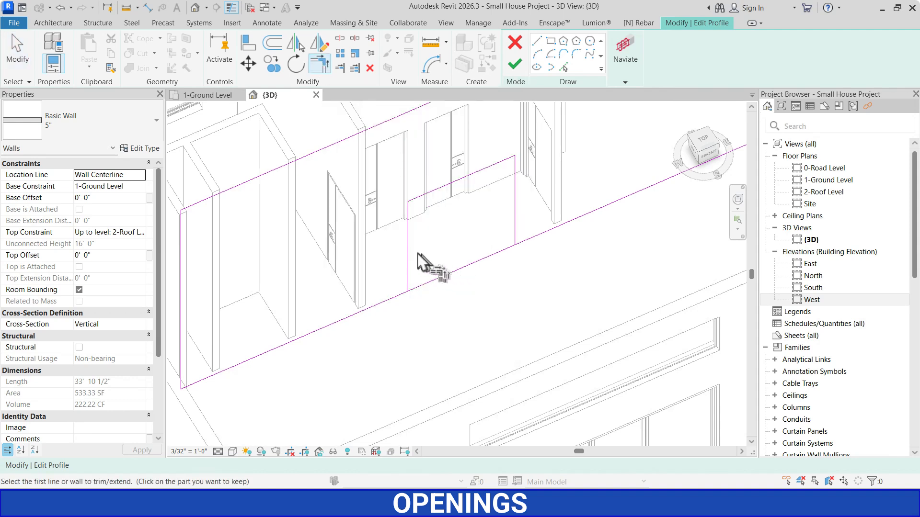
{"action": "left_click", "coordinate": [408, 269]}
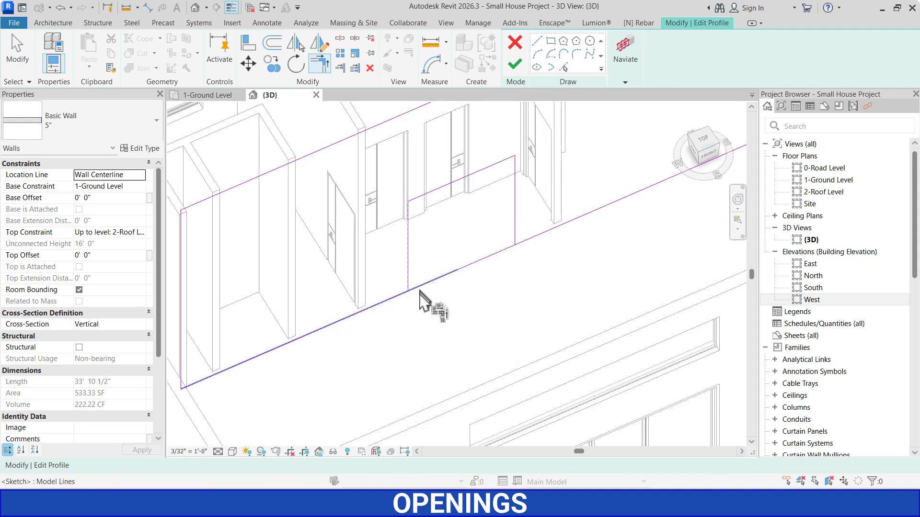
{"action": "left_click", "coordinate": [359, 312]}
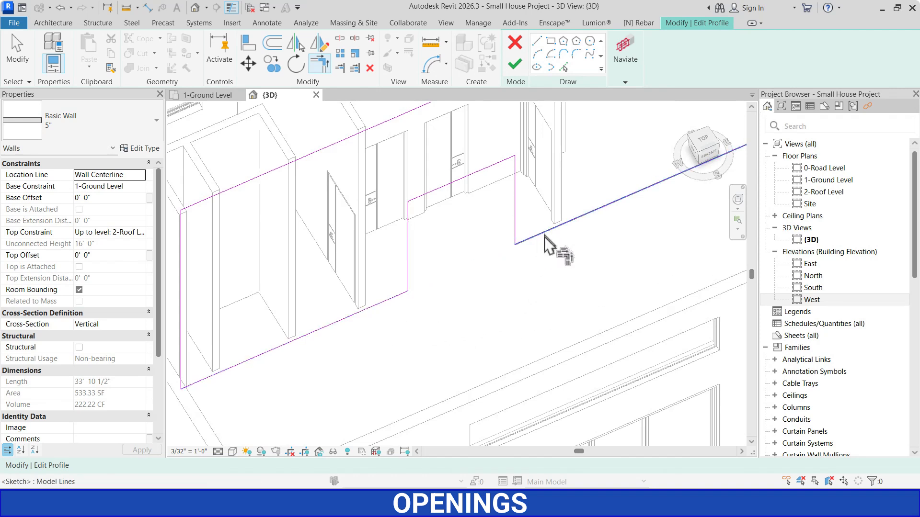
{"action": "key", "text": "Escape"}
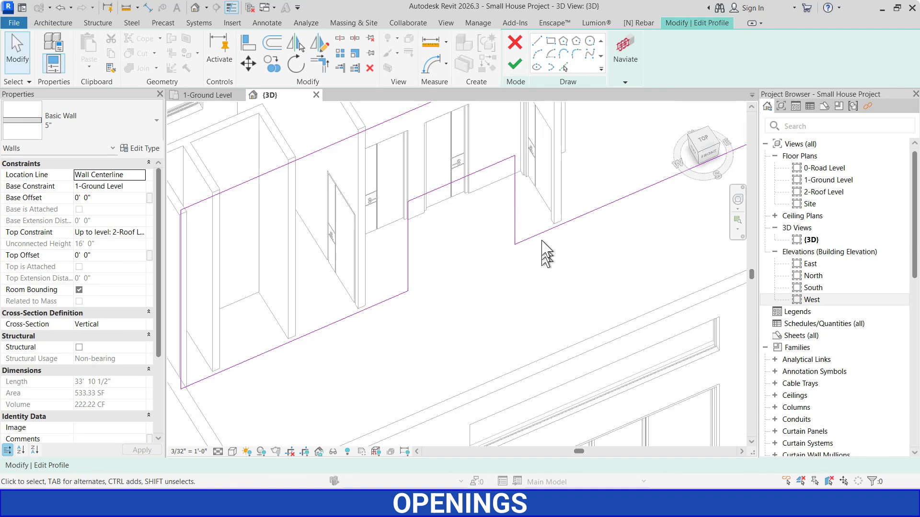
{"action": "left_click", "coordinate": [515, 67]}
{"action": "left_click", "coordinate": [445, 318]}
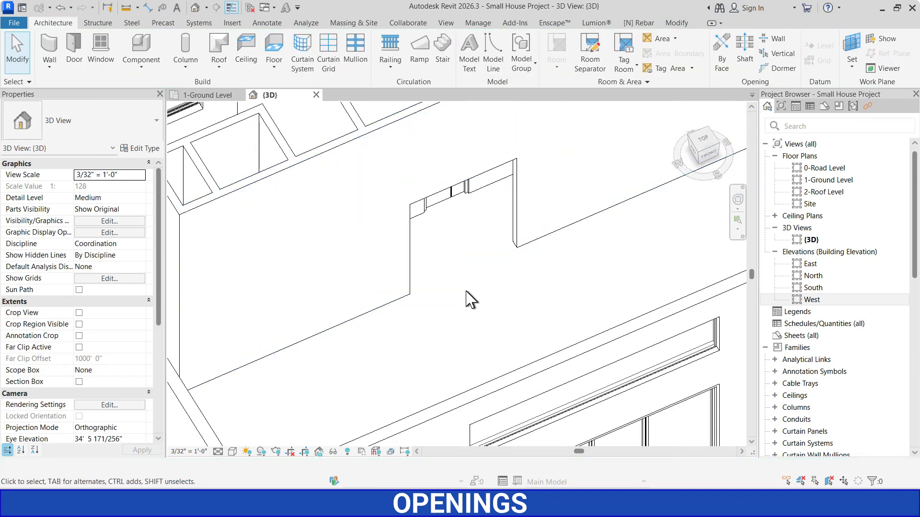
Reset the long interior wall's profile to its original shape
{"action": "scroll", "coordinate": [467, 297], "scroll_direction": "down", "scroll_amount": 2}
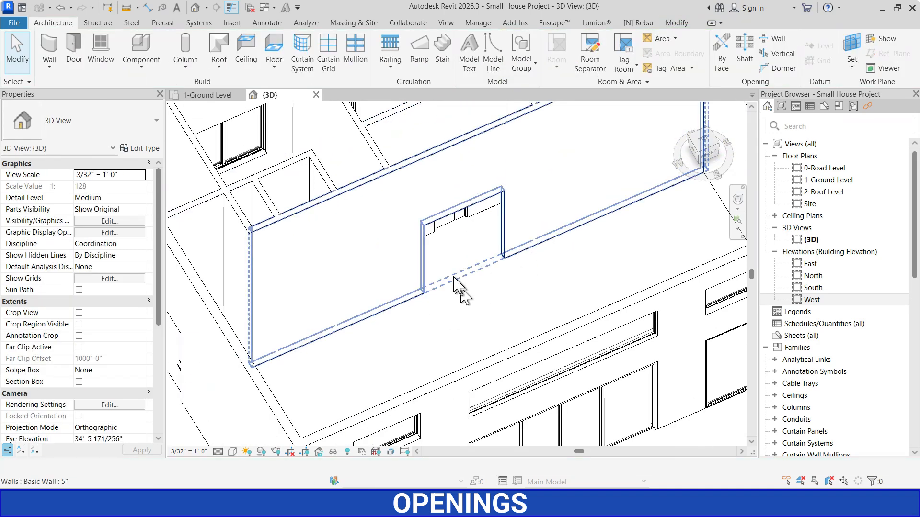
{"action": "left_click", "coordinate": [509, 233]}
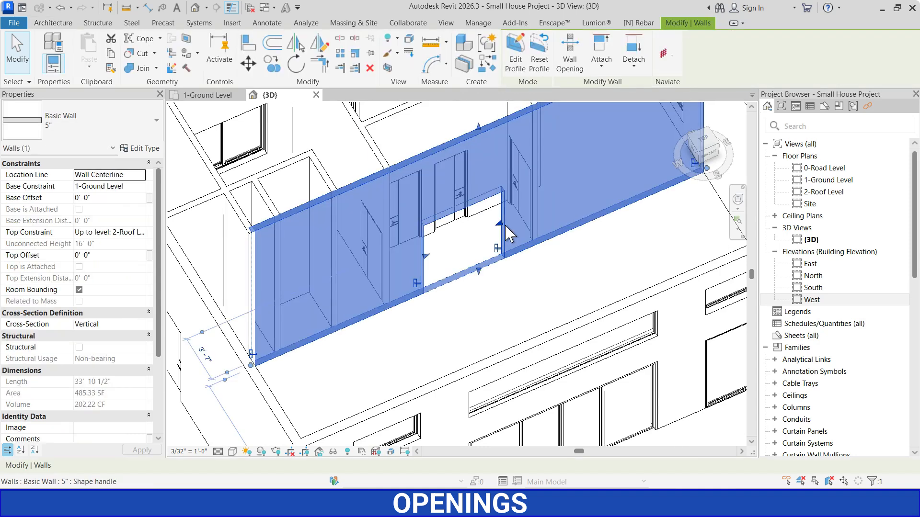
{"action": "left_click", "coordinate": [539, 56]}
{"action": "left_click", "coordinate": [470, 329]}
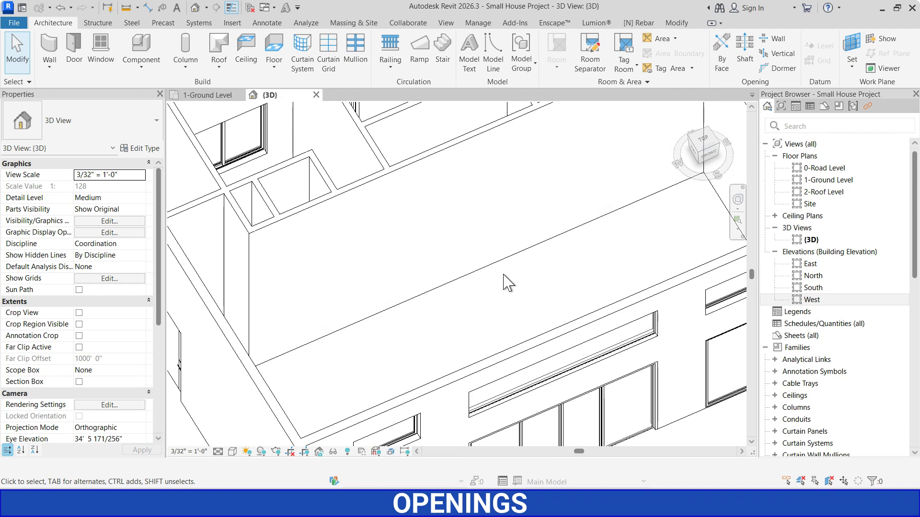
Start placing a door using the Opening family's 6' x 8' type
{"action": "key", "text": "d"}
{"action": "key", "text": "r"}
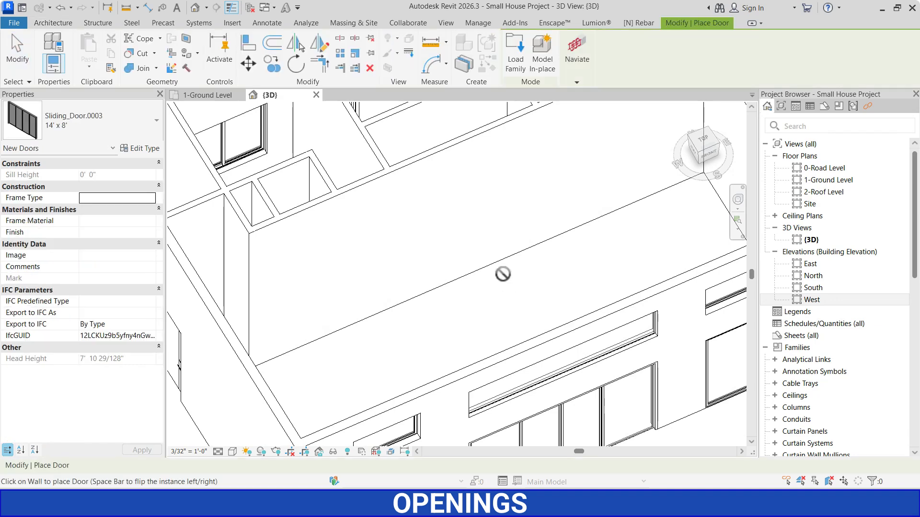
{"action": "left_click", "coordinate": [101, 127]}
{"action": "scroll", "coordinate": [65, 237], "scroll_direction": "up", "scroll_amount": 10}
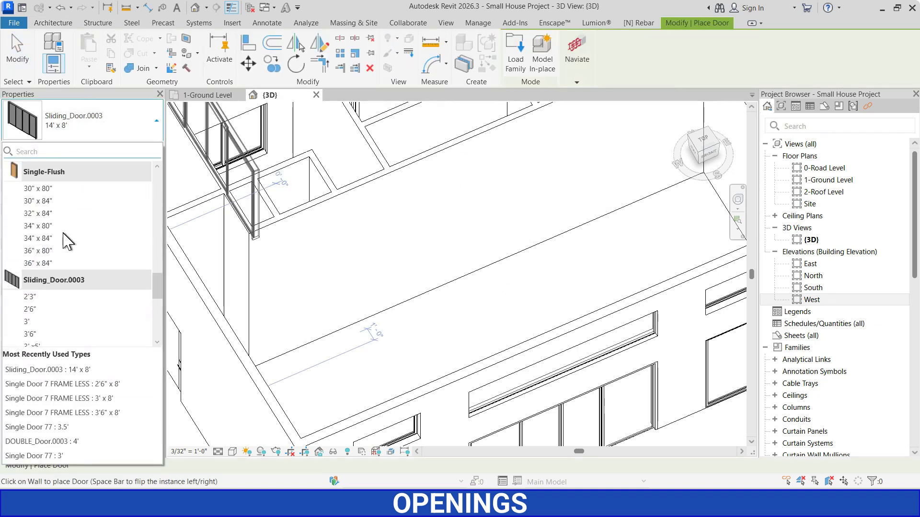
{"action": "scroll", "coordinate": [64, 243], "scroll_direction": "up", "scroll_amount": 5}
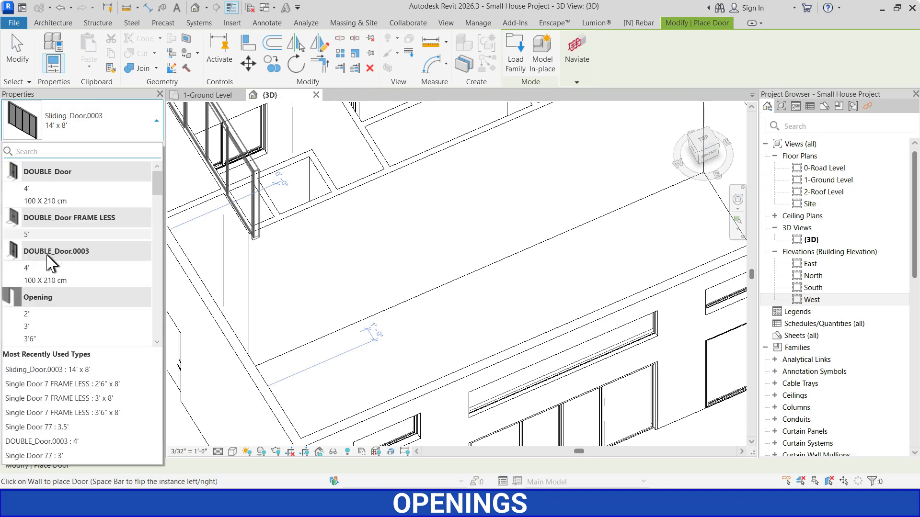
{"action": "scroll", "coordinate": [52, 262], "scroll_direction": "down", "scroll_amount": 3}
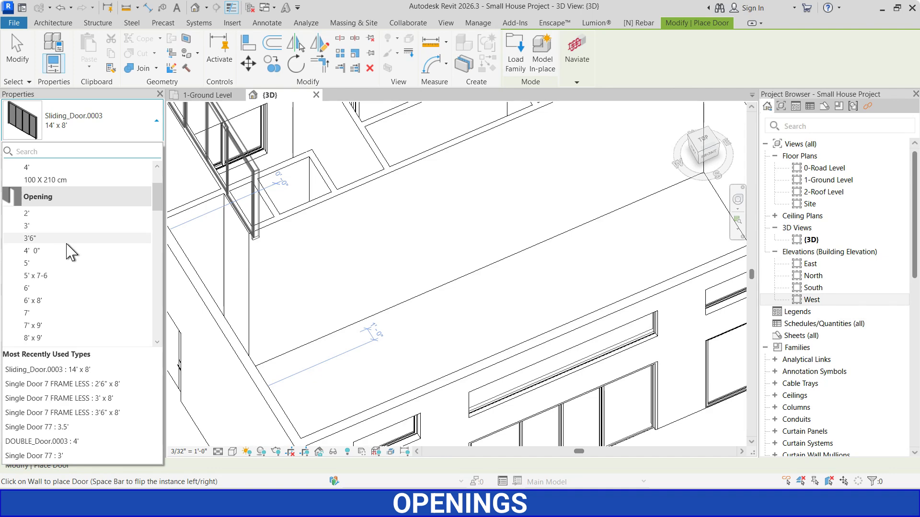
{"action": "scroll", "coordinate": [71, 253], "scroll_direction": "down", "scroll_amount": 1}
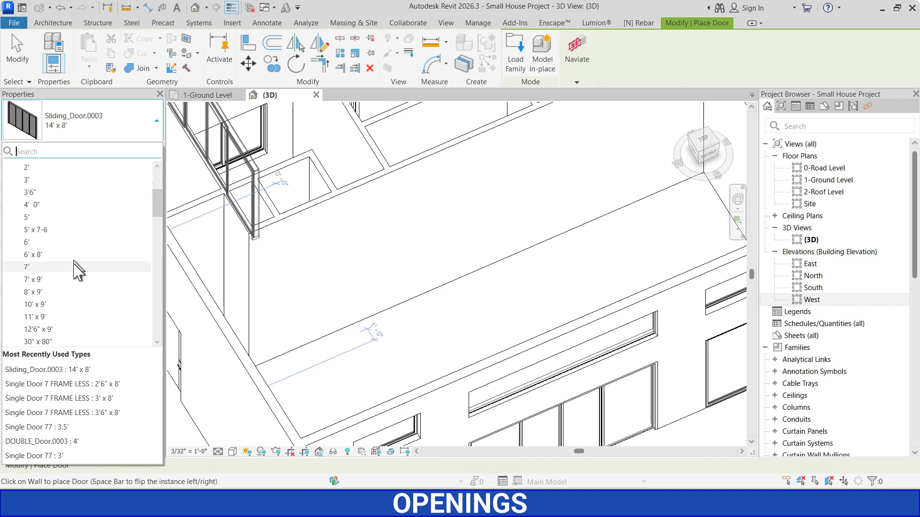
{"action": "left_click", "coordinate": [29, 255]}
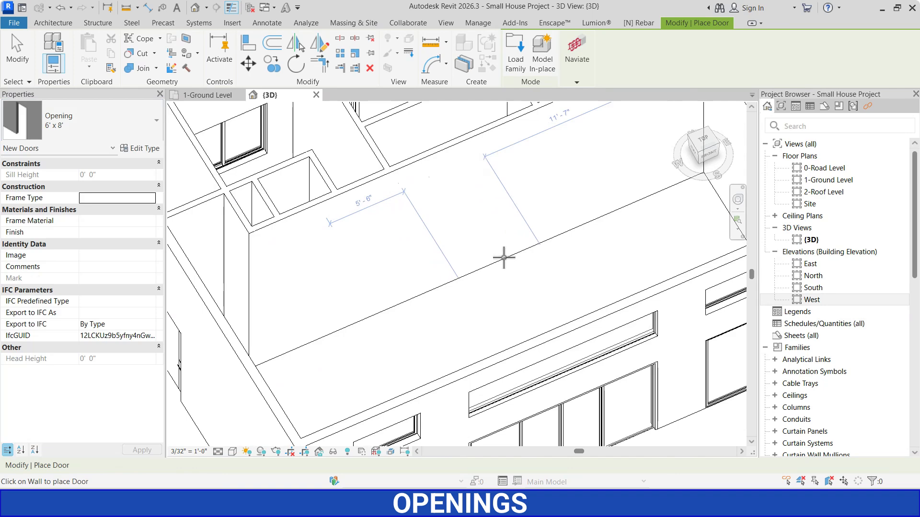
Try placing the 6' x 8' opening in the long interior wall in the 3D view, and undo the placement
{"action": "left_click", "coordinate": [503, 258]}
{"action": "key", "text": "Escape"}
{"action": "key", "text": "Escape"}
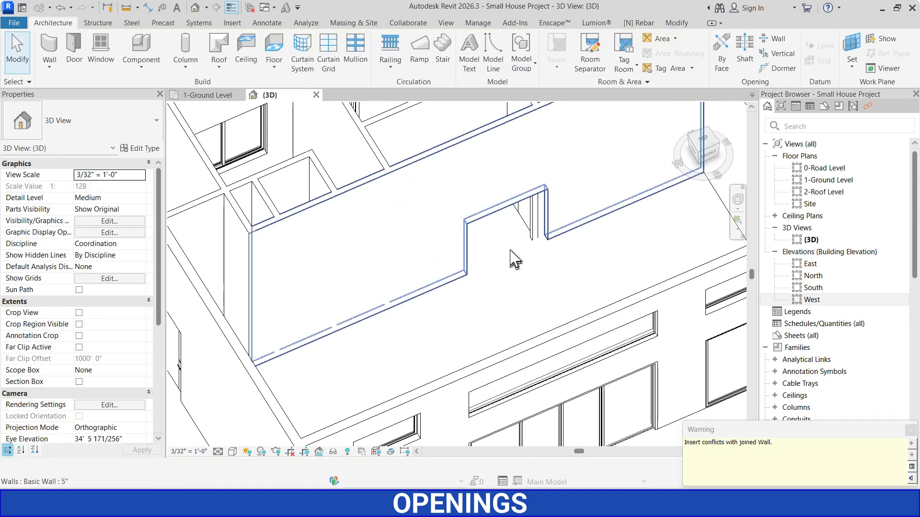
{"action": "key", "text": "ctrl+z"}
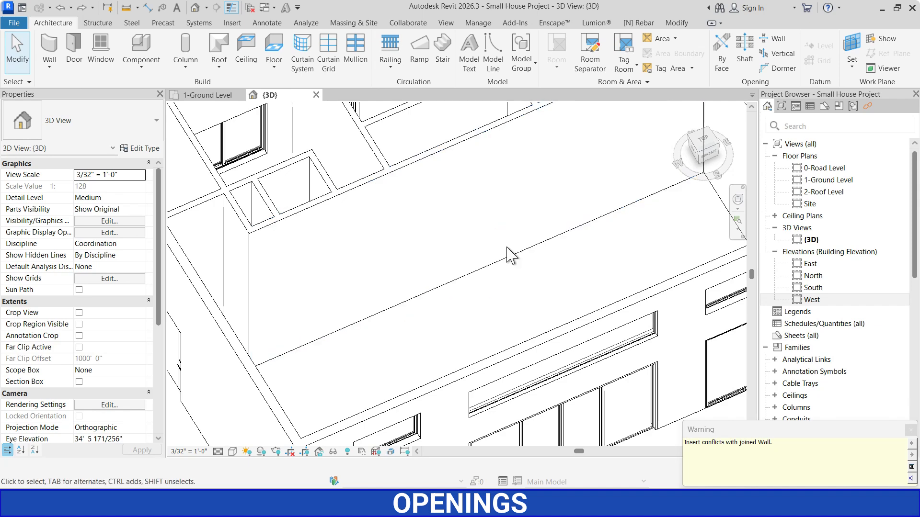
In the 1-Ground Level plan, place the 6' x 8' opening in the long interior wall midway between doors D5 and D6, and delete its tag
{"action": "left_click", "coordinate": [198, 95]}
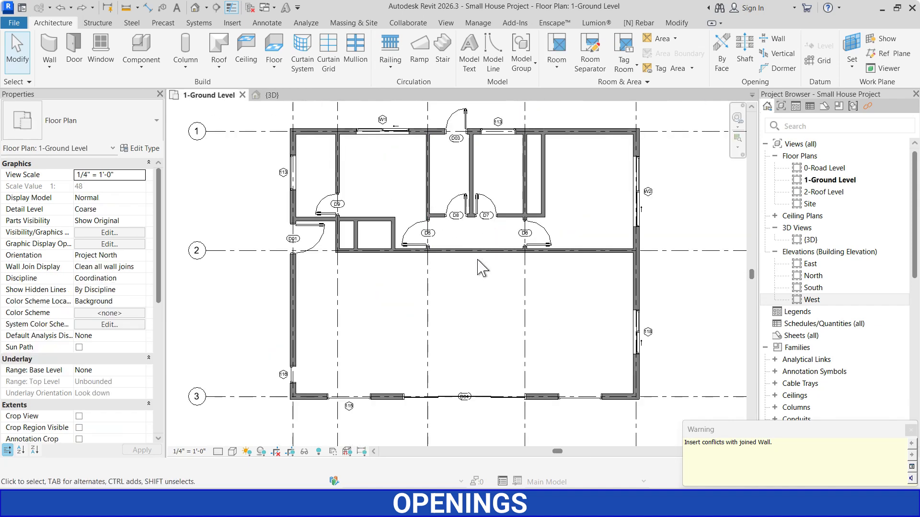
{"action": "key", "text": "d"}
{"action": "key", "text": "r"}
{"action": "scroll", "coordinate": [473, 250], "scroll_direction": "up", "scroll_amount": 5}
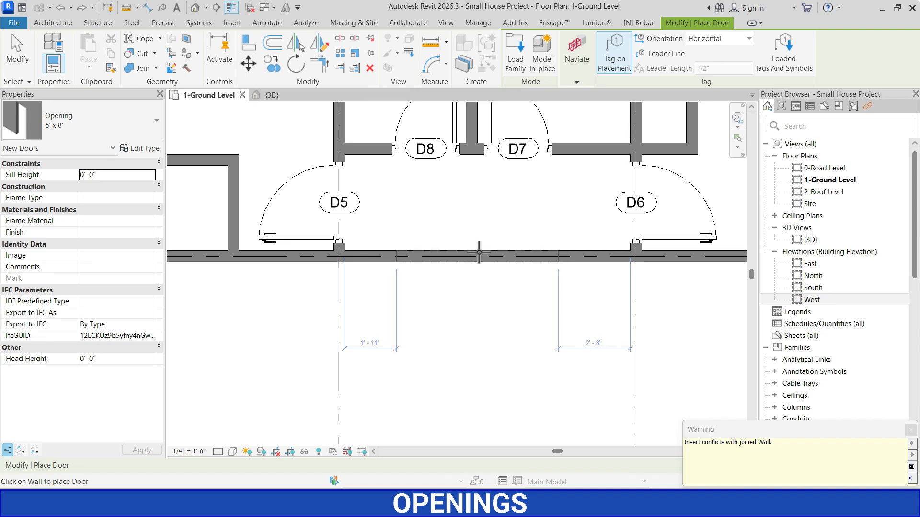
{"action": "left_click", "coordinate": [484, 253]}
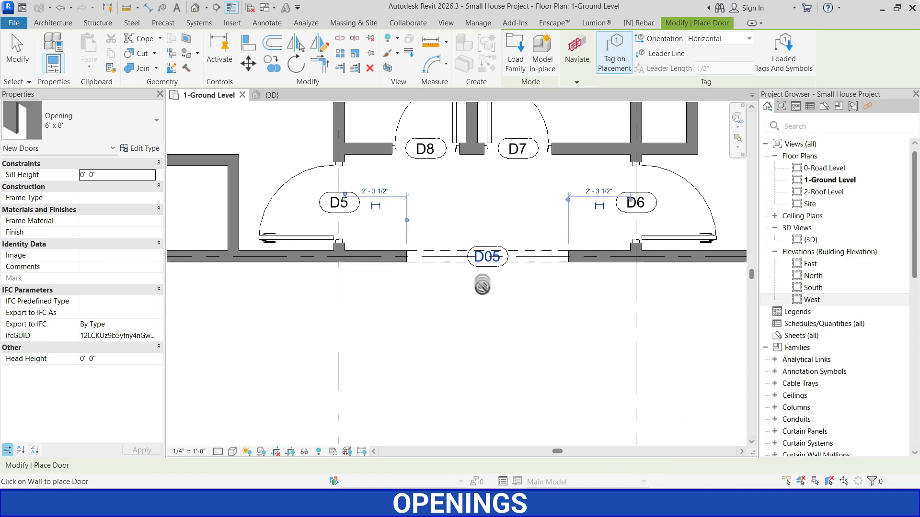
{"action": "key", "text": "Escape"}
{"action": "key", "text": "Escape"}
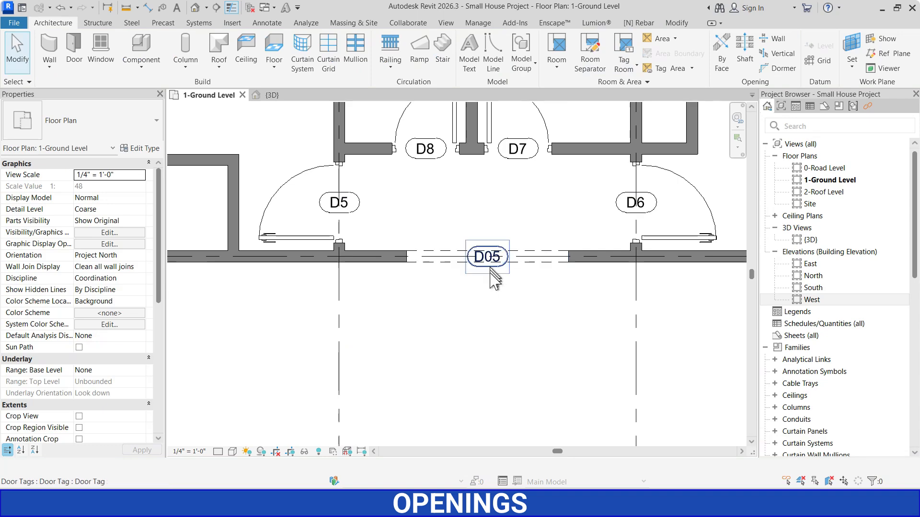
{"action": "left_click", "coordinate": [492, 272]}
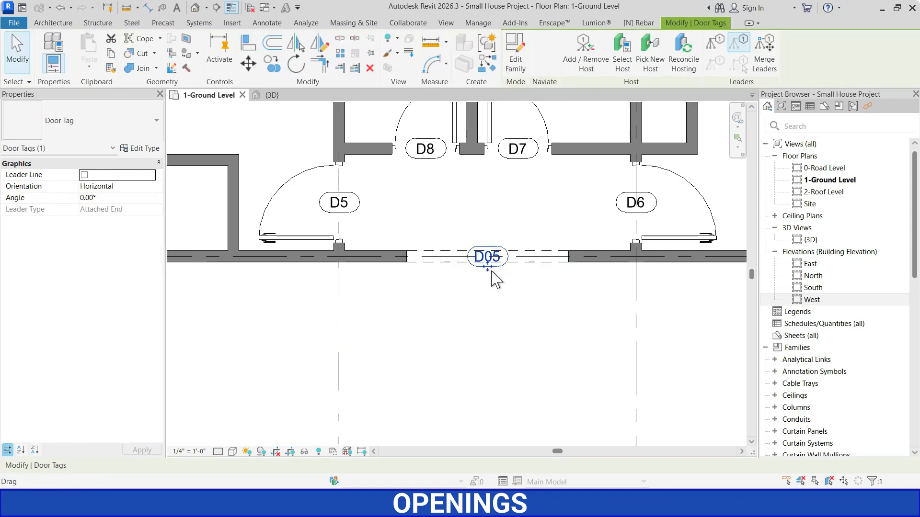
{"action": "key", "text": "Delete"}
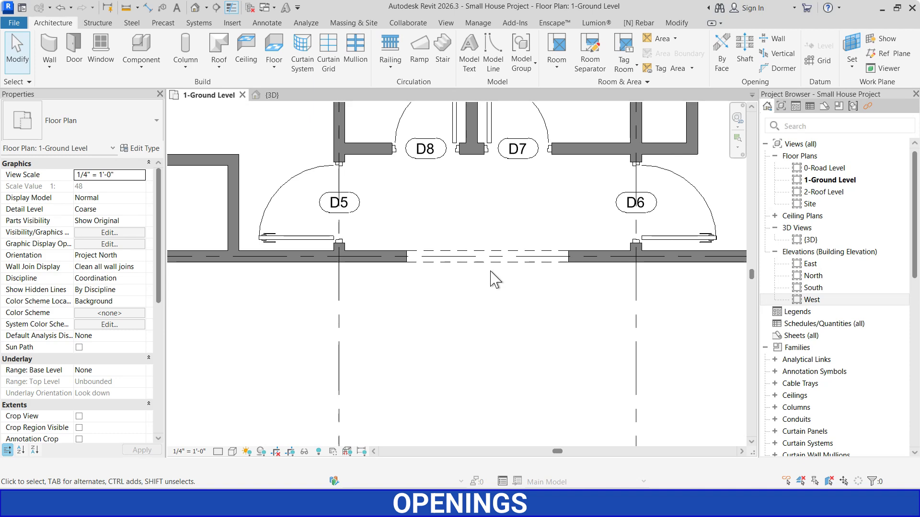
Turn off tagging on placement and place a 6' x 8' Opening in the vertical closet wall just east of the wall above door D6
{"action": "key", "text": "d"}
{"action": "key", "text": "r"}
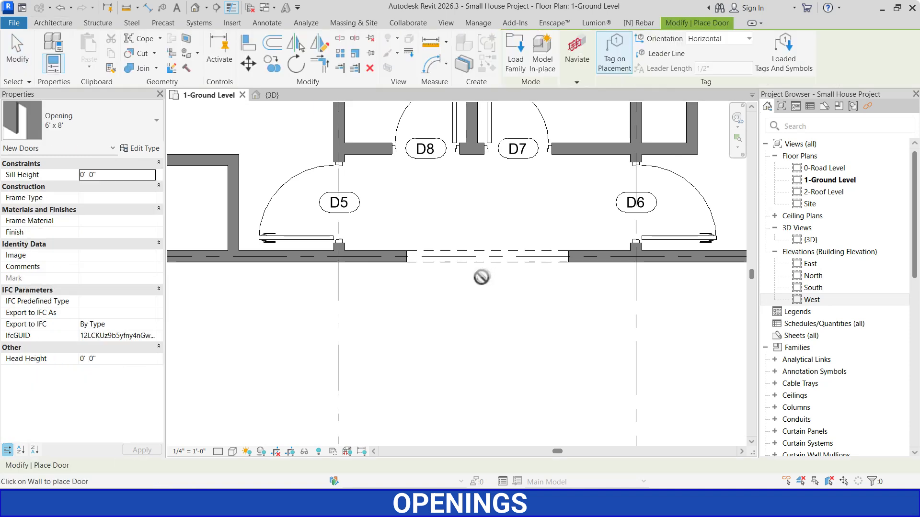
{"action": "scroll", "coordinate": [441, 292], "scroll_direction": "down", "scroll_amount": 2}
{"action": "scroll", "coordinate": [459, 311], "scroll_direction": "down", "scroll_amount": 1}
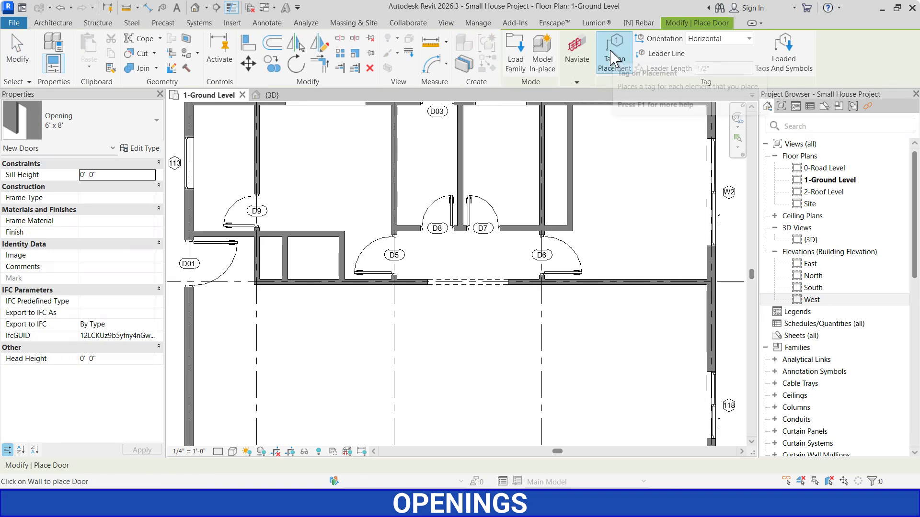
{"action": "left_click", "coordinate": [613, 61]}
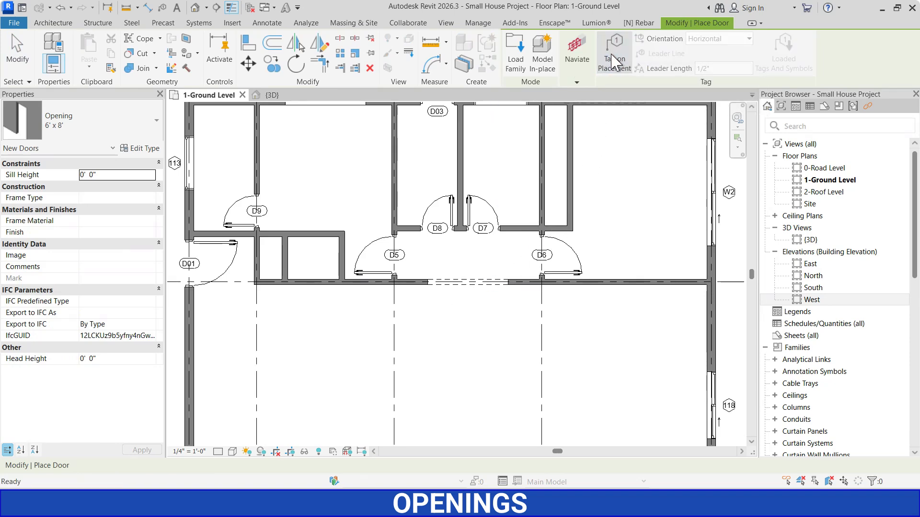
{"action": "left_click", "coordinate": [573, 166]}
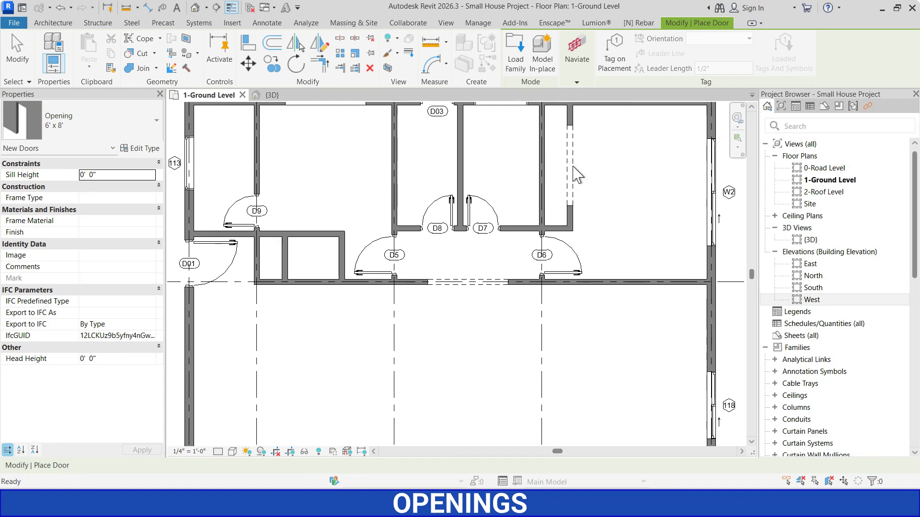
{"action": "key", "text": "Escape"}
{"action": "key", "text": "Escape"}
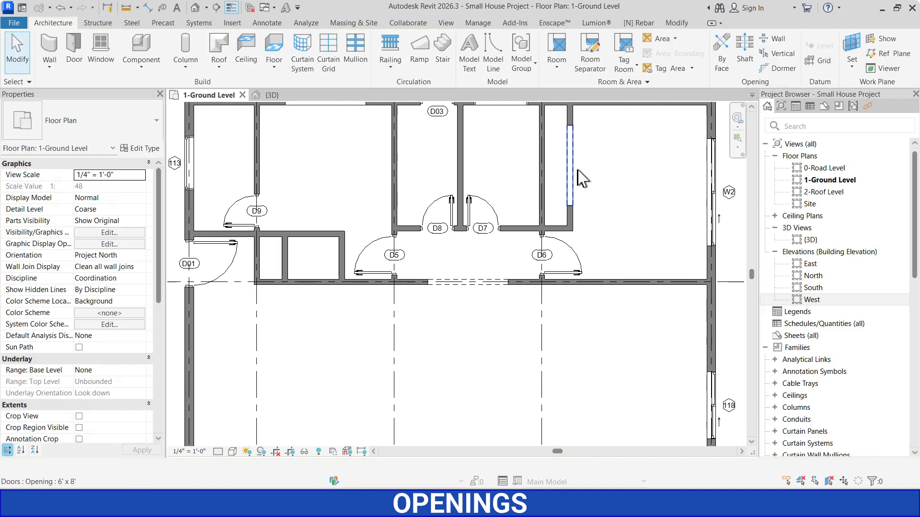
Place an untagged Opening of type 3' in the short vertical wall below door D9, facing door D01
{"action": "scroll", "coordinate": [610, 204], "scroll_direction": "down", "scroll_amount": 4}
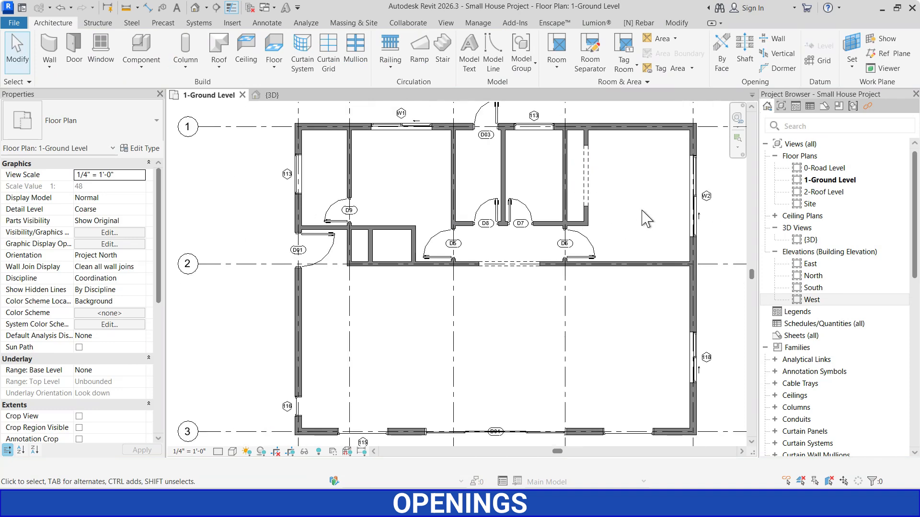
{"action": "scroll", "coordinate": [632, 202], "scroll_direction": "up", "scroll_amount": 4}
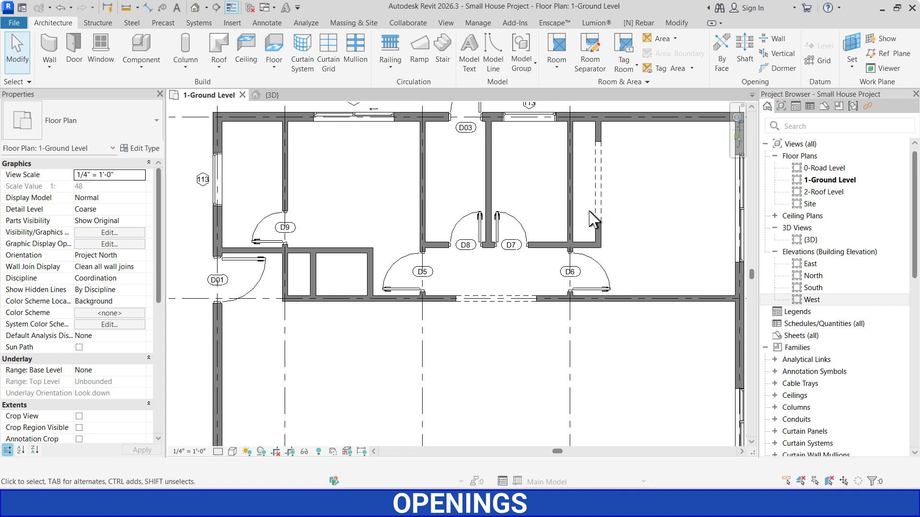
{"action": "scroll", "coordinate": [623, 221], "scroll_direction": "down", "scroll_amount": 4}
{"action": "scroll", "coordinate": [575, 225], "scroll_direction": "up", "scroll_amount": 4}
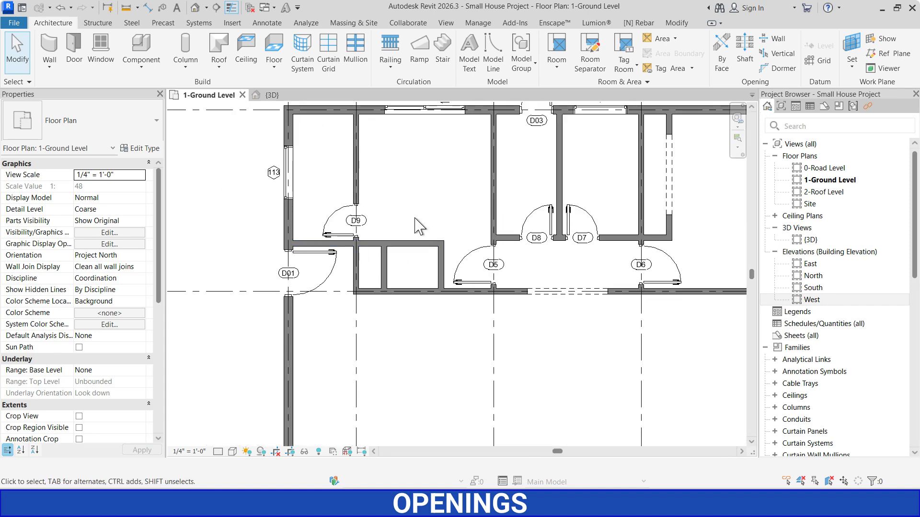
{"action": "key", "text": "d"}
{"action": "key", "text": "r"}
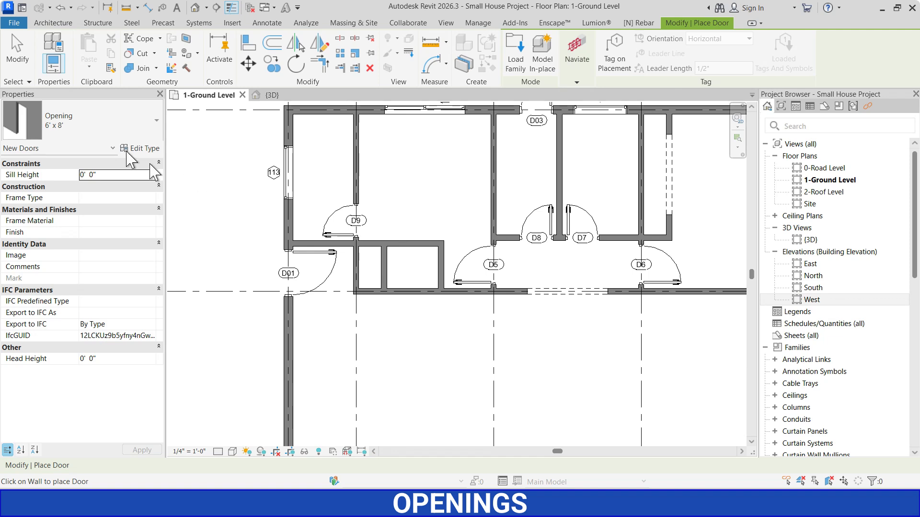
{"action": "left_click", "coordinate": [99, 123]}
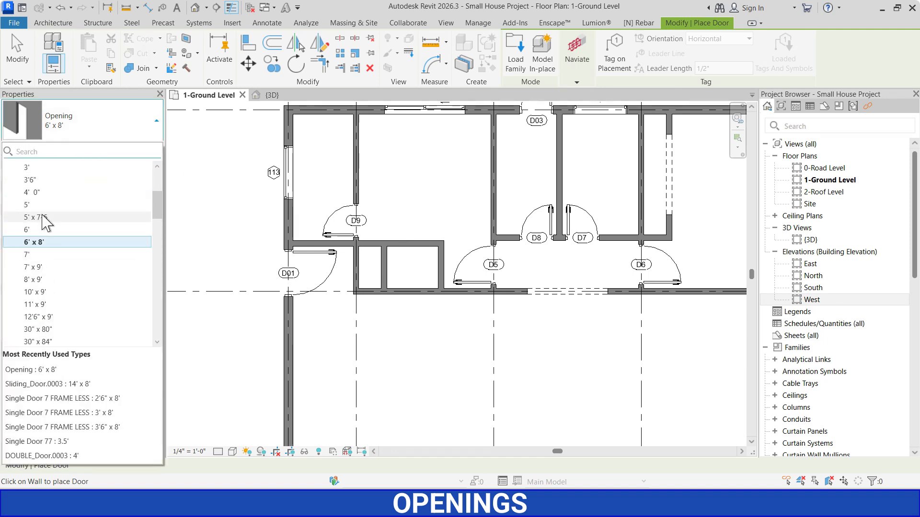
{"action": "scroll", "coordinate": [53, 239], "scroll_direction": "up", "scroll_amount": 3}
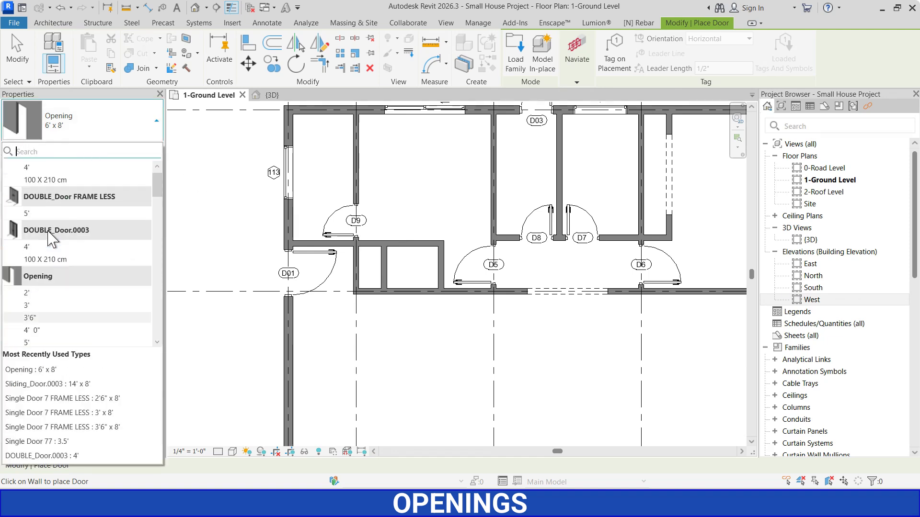
{"action": "scroll", "coordinate": [51, 236], "scroll_direction": "down", "scroll_amount": 1}
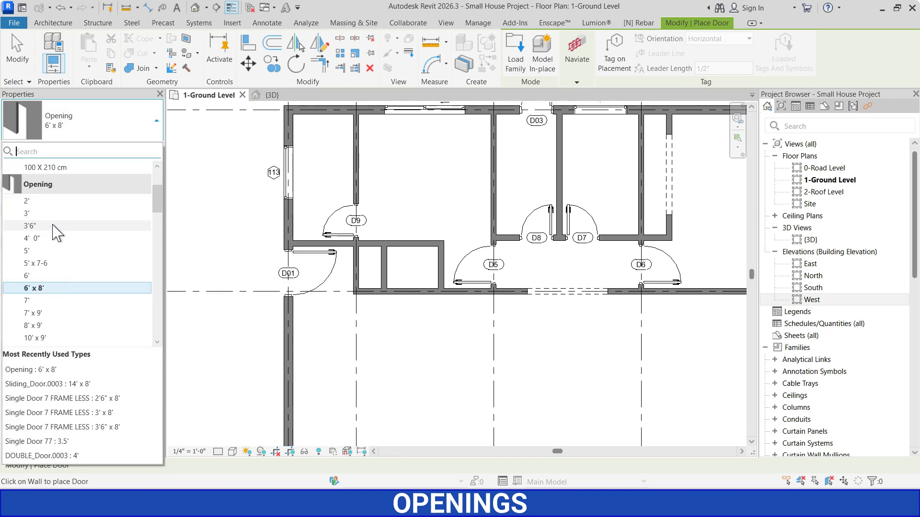
{"action": "left_click", "coordinate": [36, 214]}
{"action": "scroll", "coordinate": [337, 268], "scroll_direction": "up", "scroll_amount": 3}
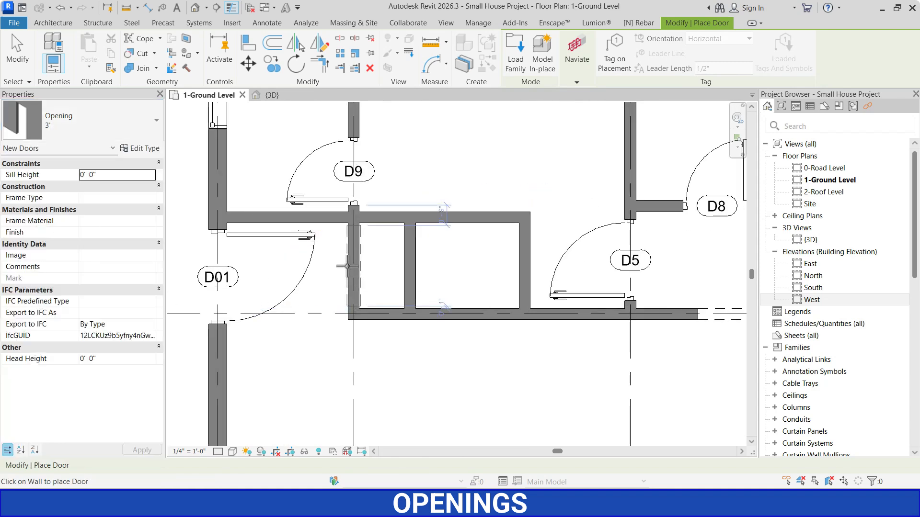
{"action": "left_click", "coordinate": [347, 266]}
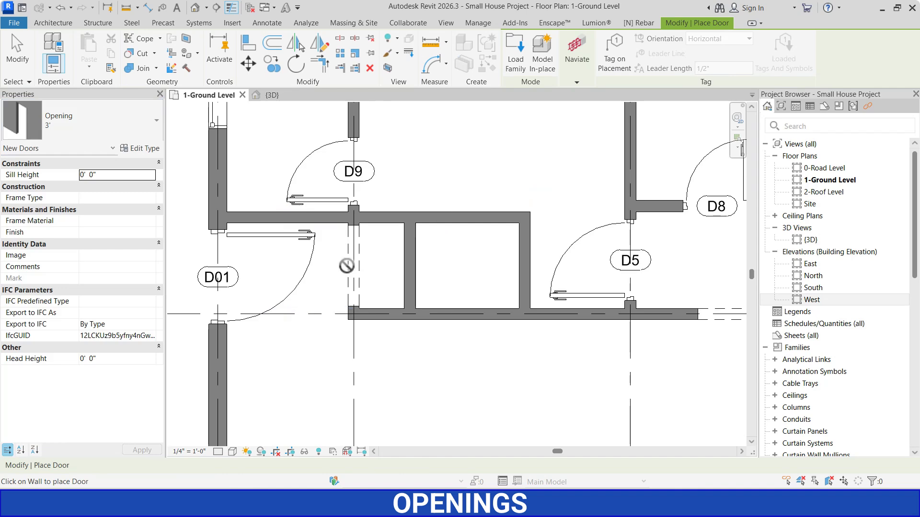
Place an Opening of type 3'6" centred in the upper wall of the small closet between doors D9 and D5
{"action": "scroll", "coordinate": [400, 282], "scroll_direction": "down", "scroll_amount": 2}
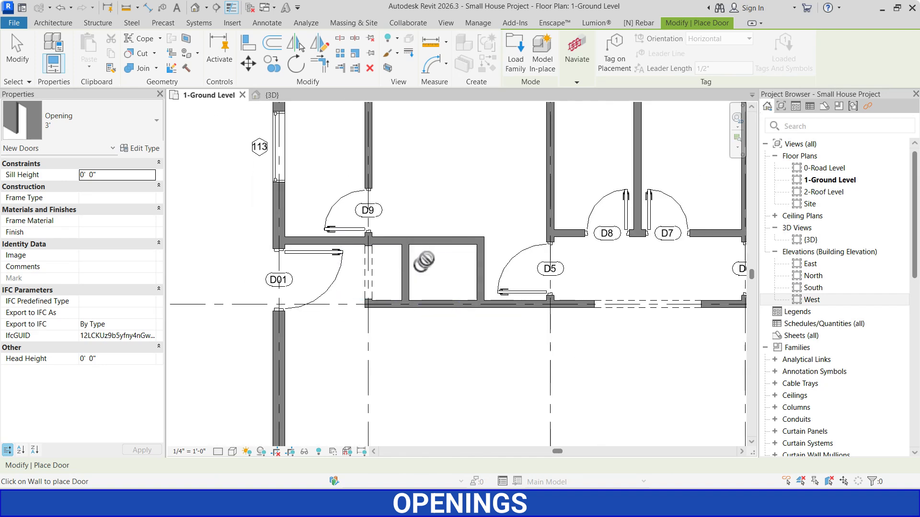
{"action": "left_click", "coordinate": [134, 134]}
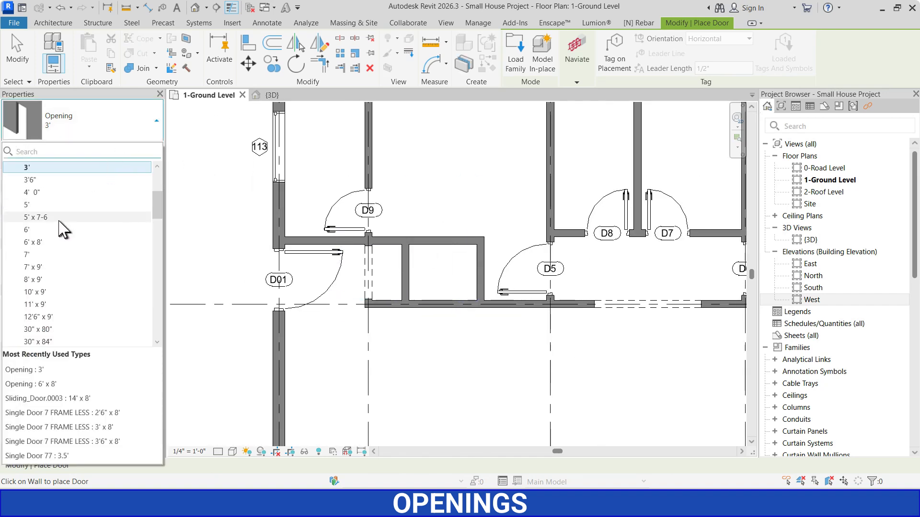
{"action": "left_click", "coordinate": [28, 180]}
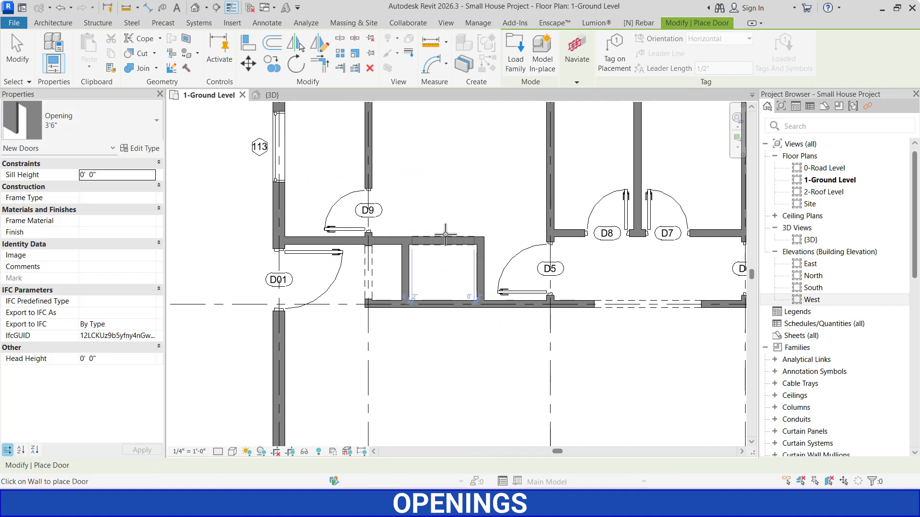
{"action": "left_click", "coordinate": [446, 238]}
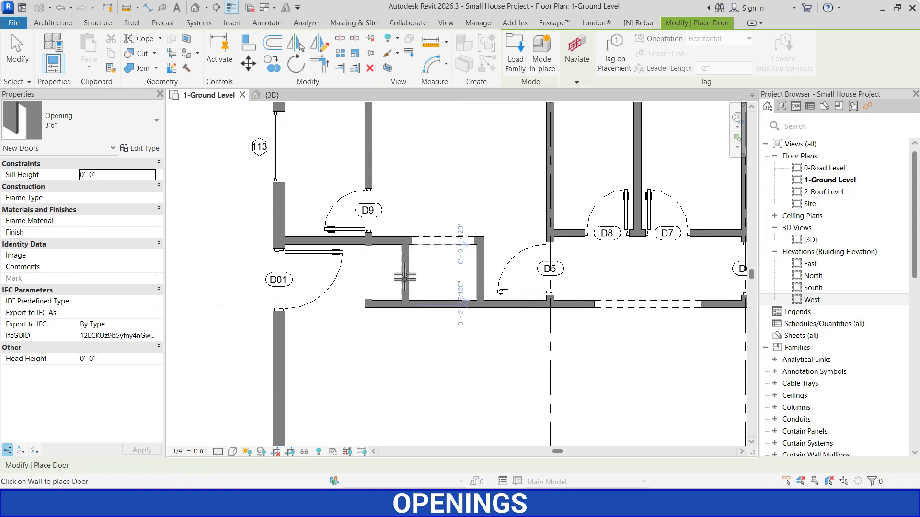
{"action": "key", "text": "Escape"}
{"action": "key", "text": "Escape"}
{"action": "scroll", "coordinate": [411, 293], "scroll_direction": "down", "scroll_amount": 3}
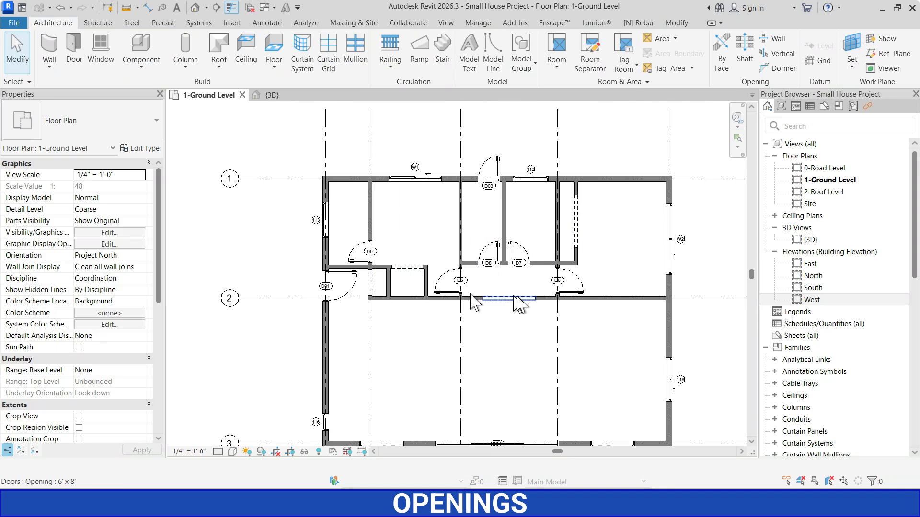
{"action": "scroll", "coordinate": [492, 281], "scroll_direction": "up", "scroll_amount": 2}
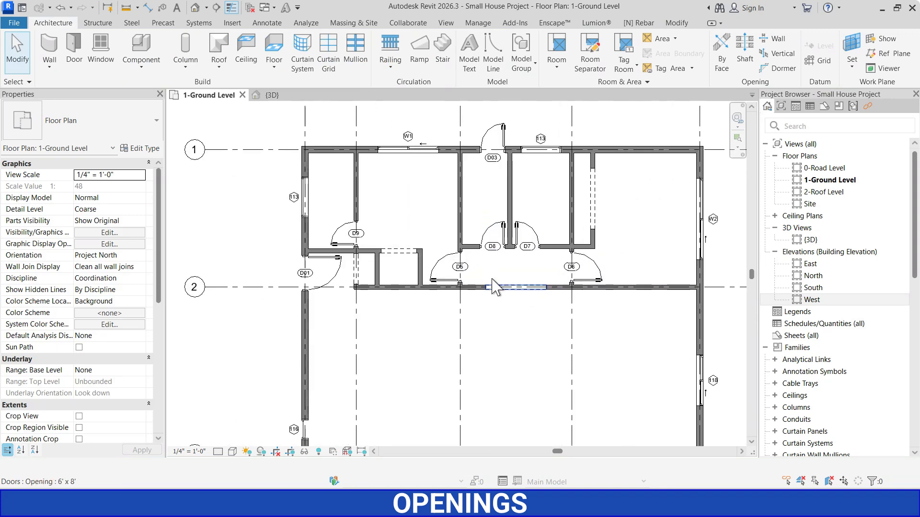